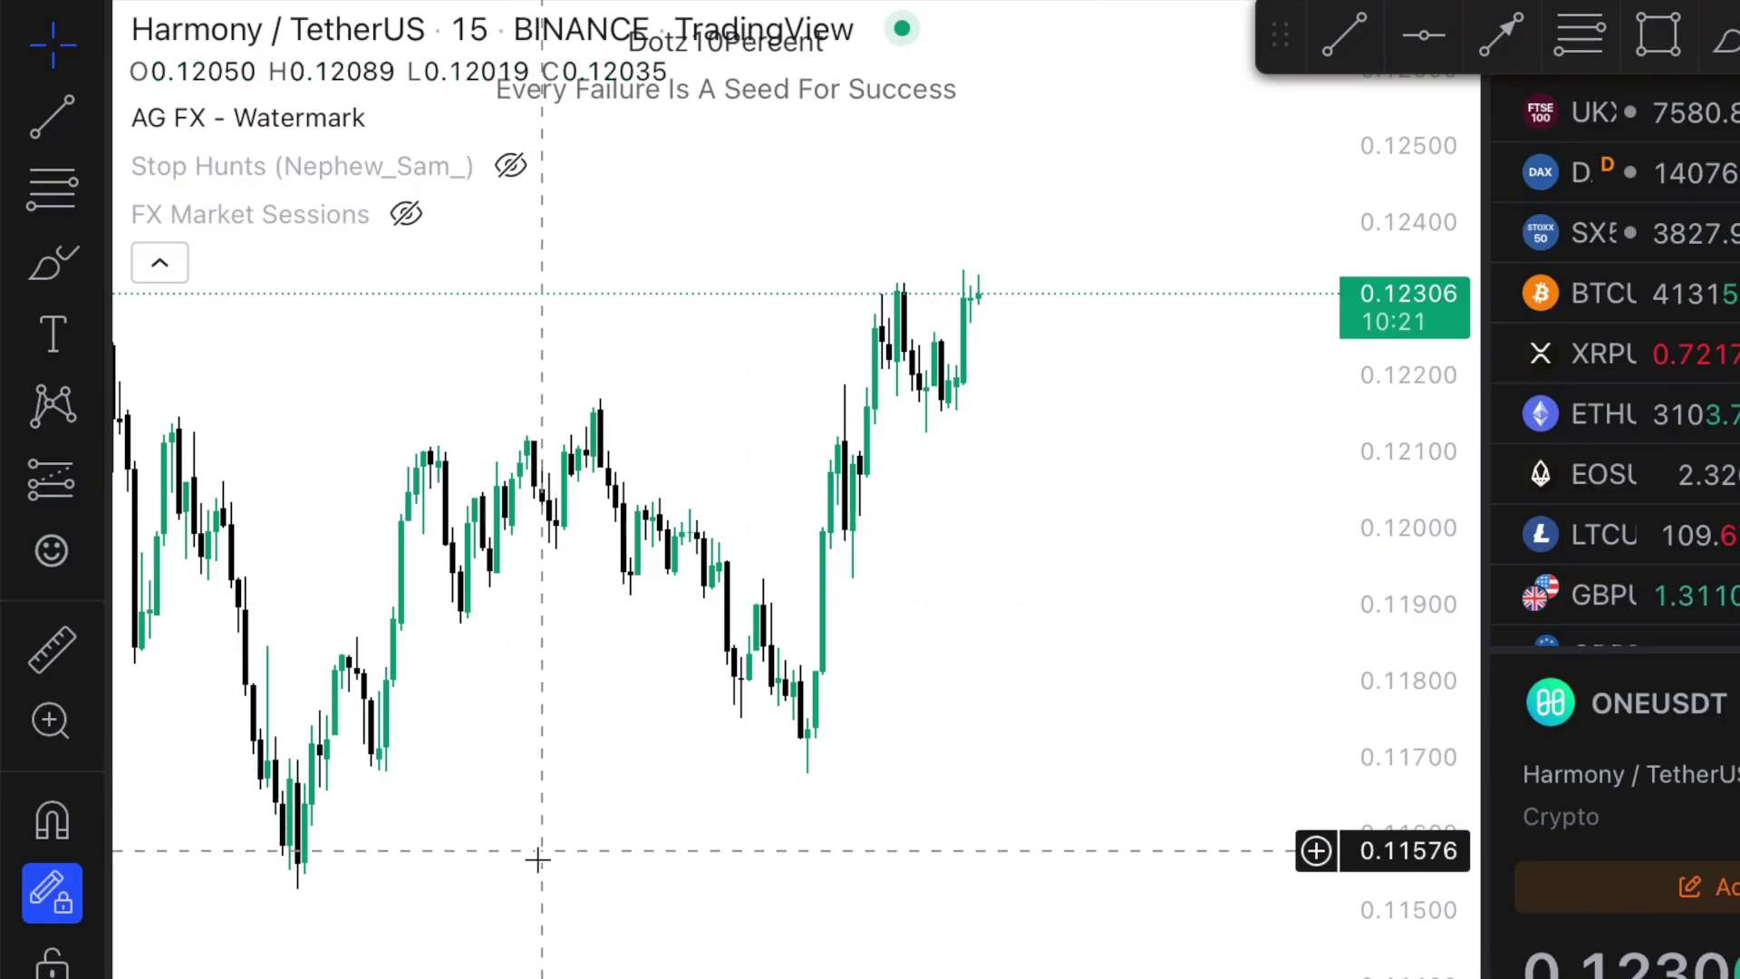
Place a long position at entry 0.11811, widen it, and raise its target to 0.12353
{"action": "left_click", "coordinate": [90, 485]}
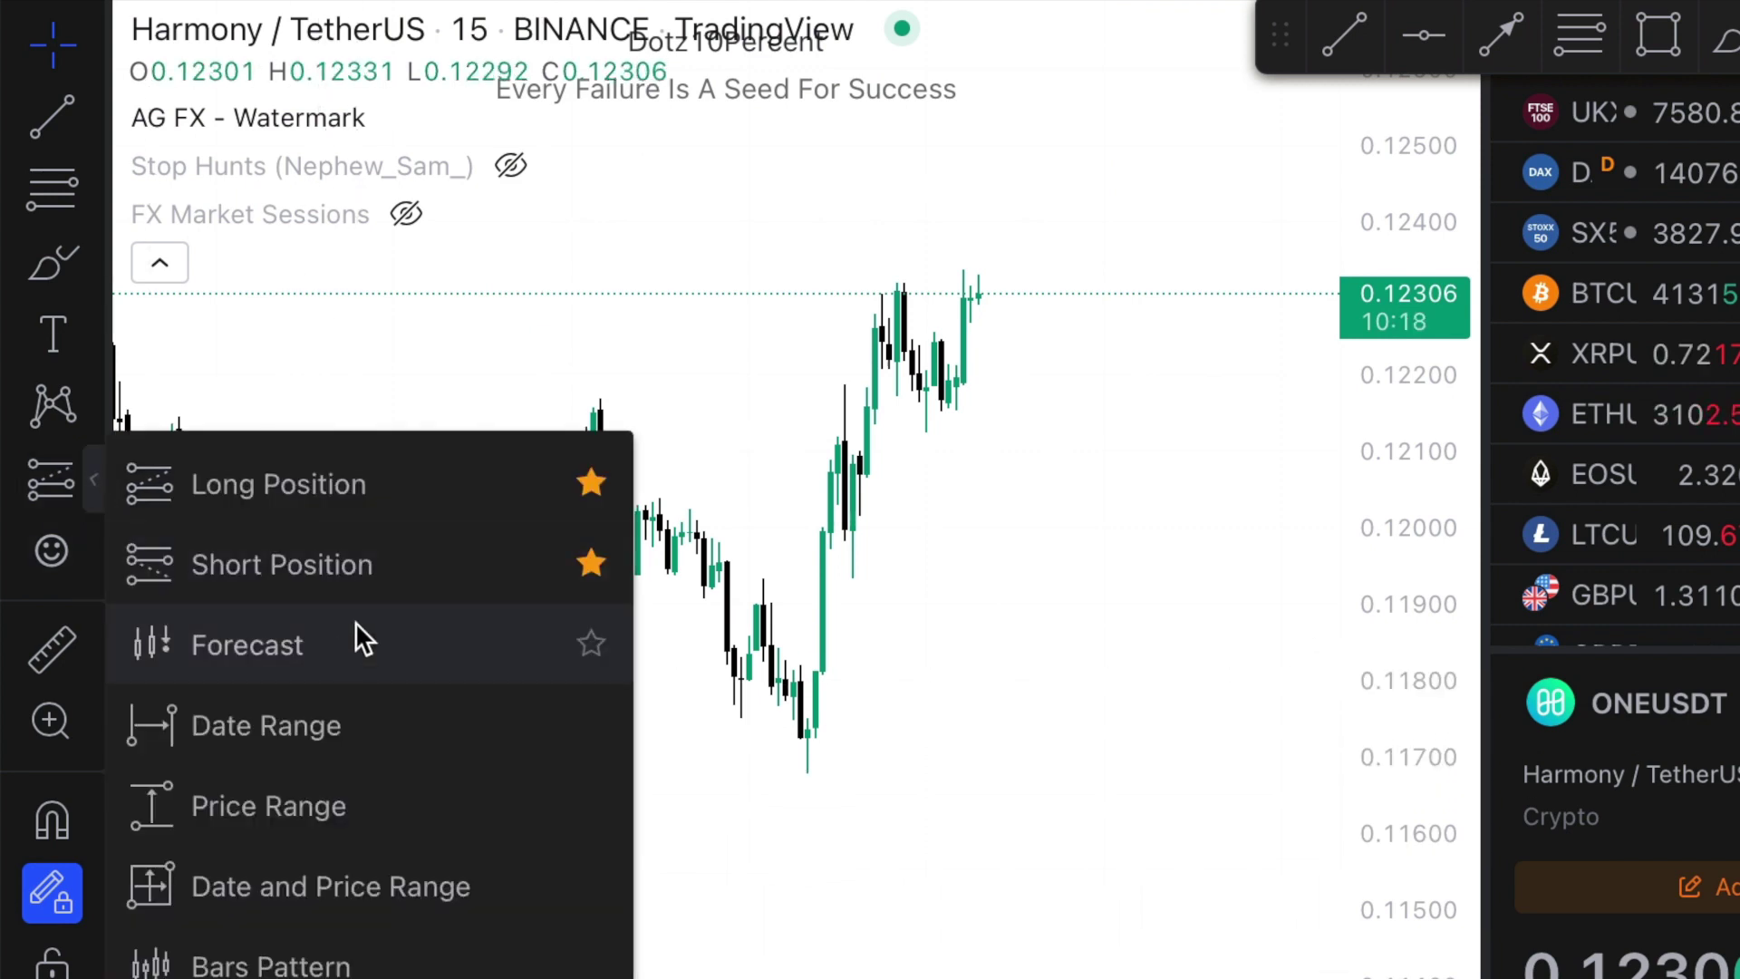
{"action": "left_click", "coordinate": [349, 502]}
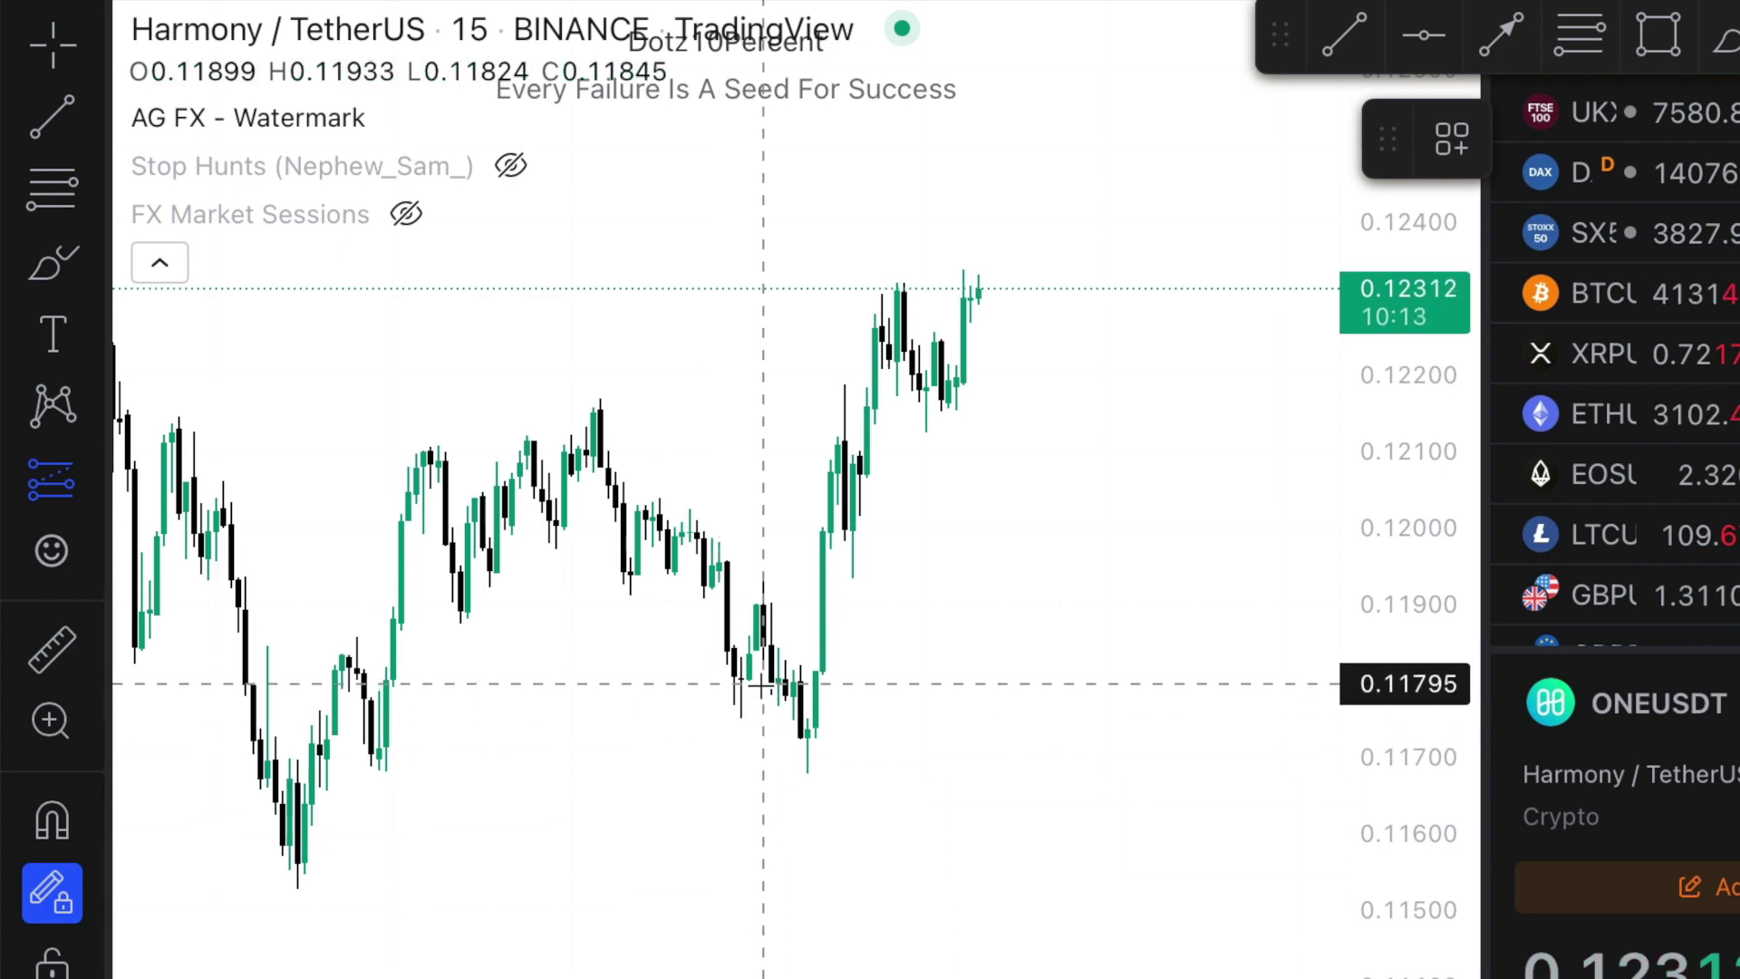
{"action": "left_click", "coordinate": [793, 672]}
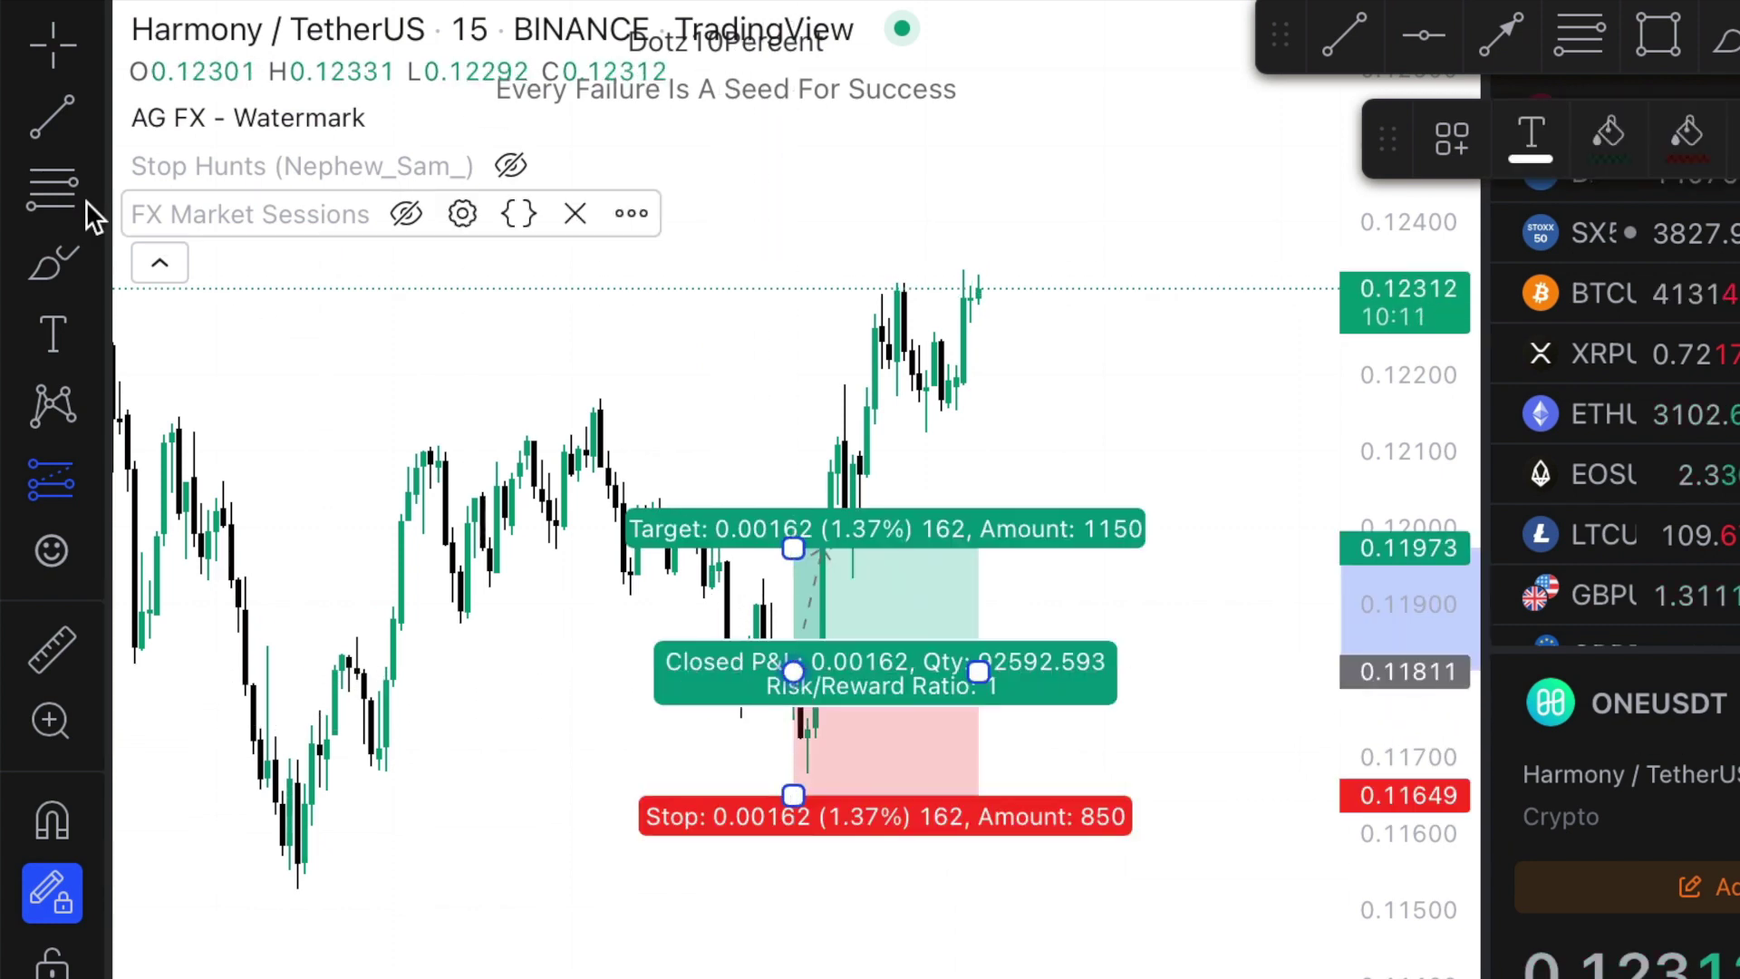
{"action": "left_click", "coordinate": [51, 45]}
{"action": "left_click_drag", "start_coordinate": [979, 675], "coordinate": [1148, 671]}
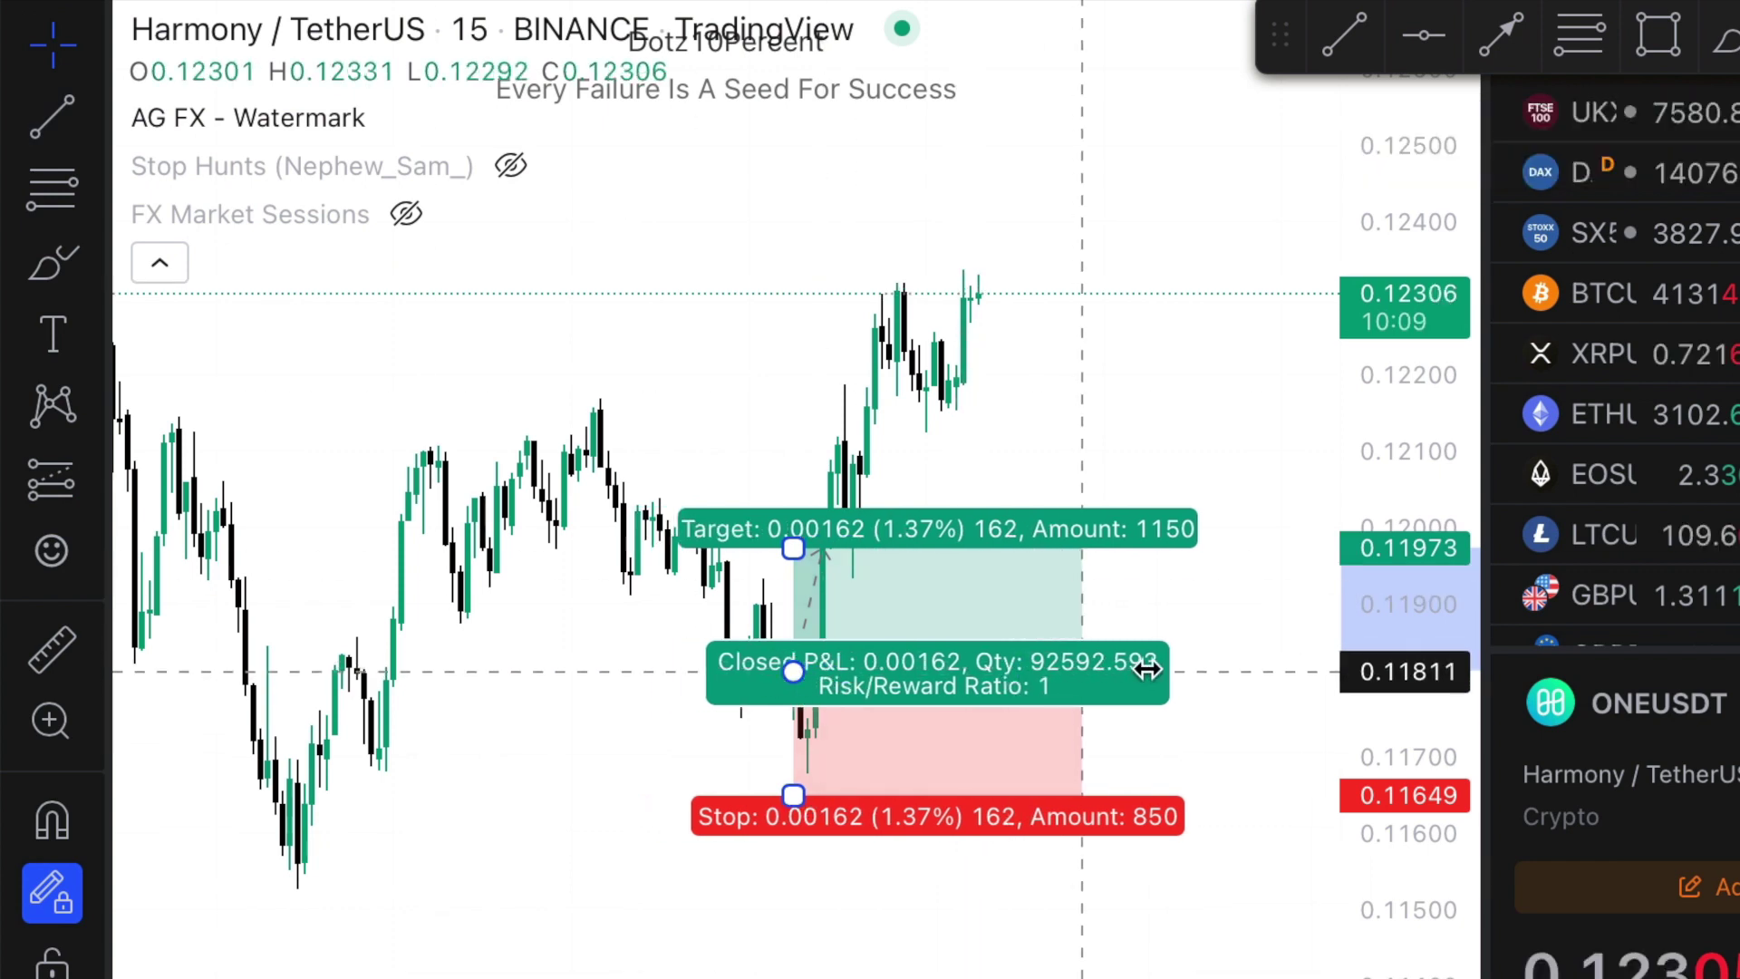
{"action": "left_click_drag", "start_coordinate": [792, 542], "coordinate": [796, 258]}
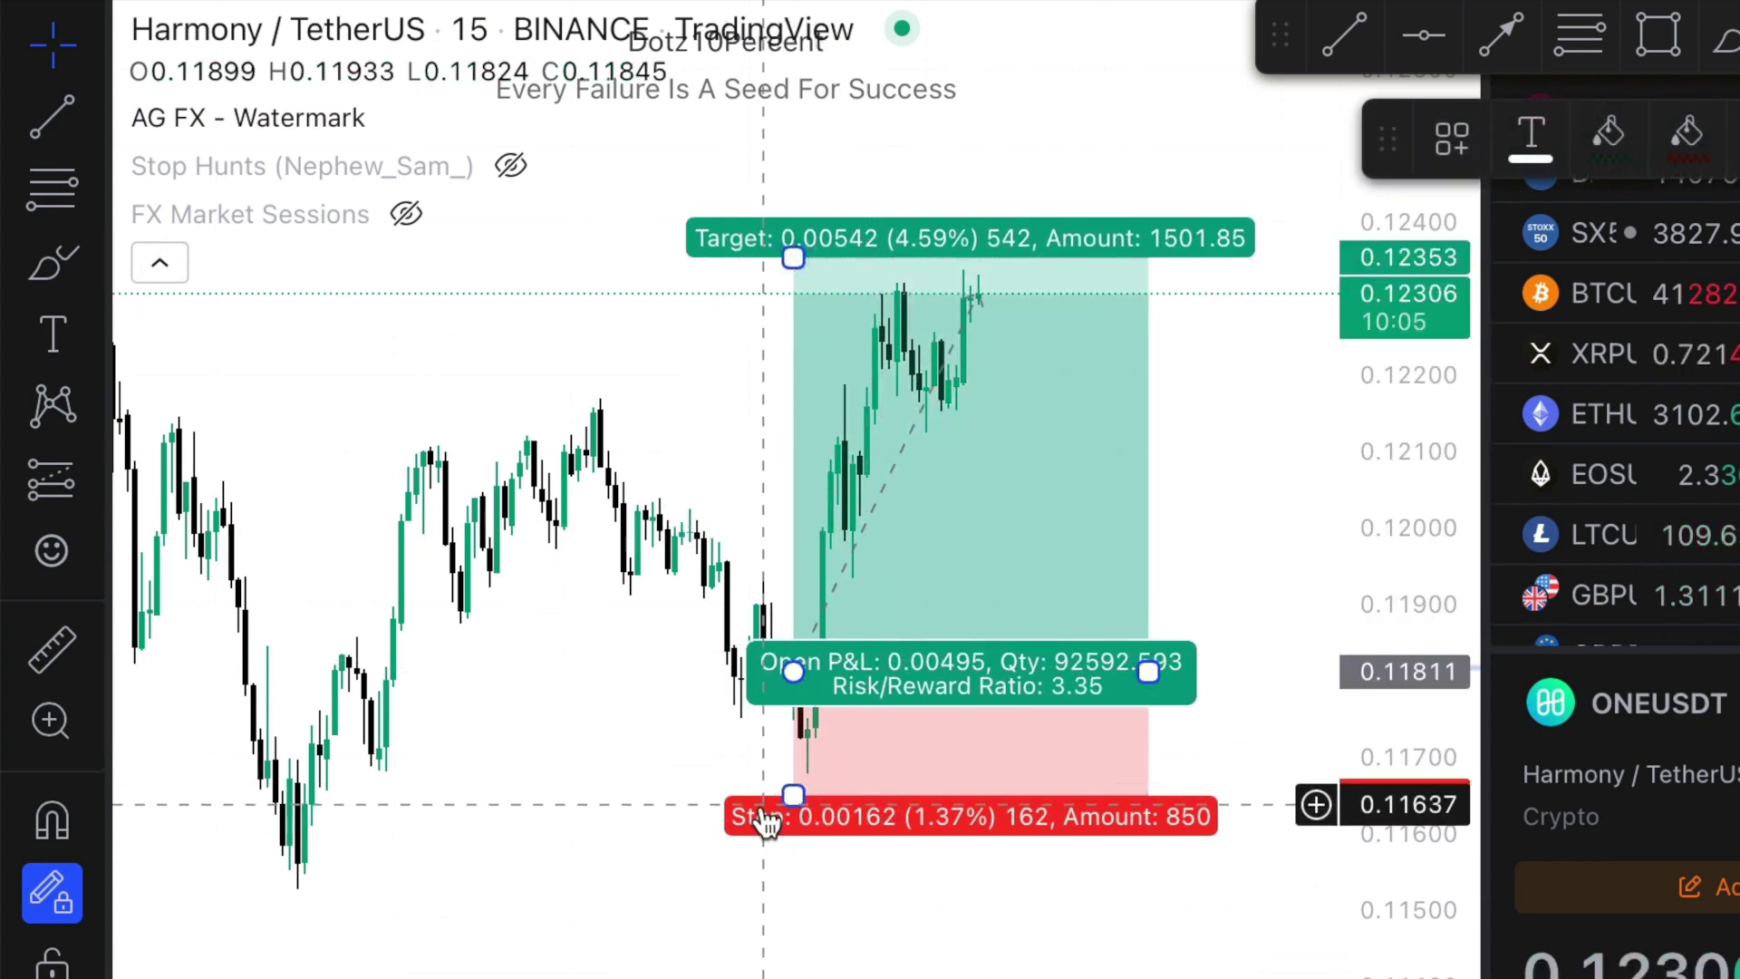
{"action": "left_click_drag", "start_coordinate": [792, 796], "coordinate": [788, 778]}
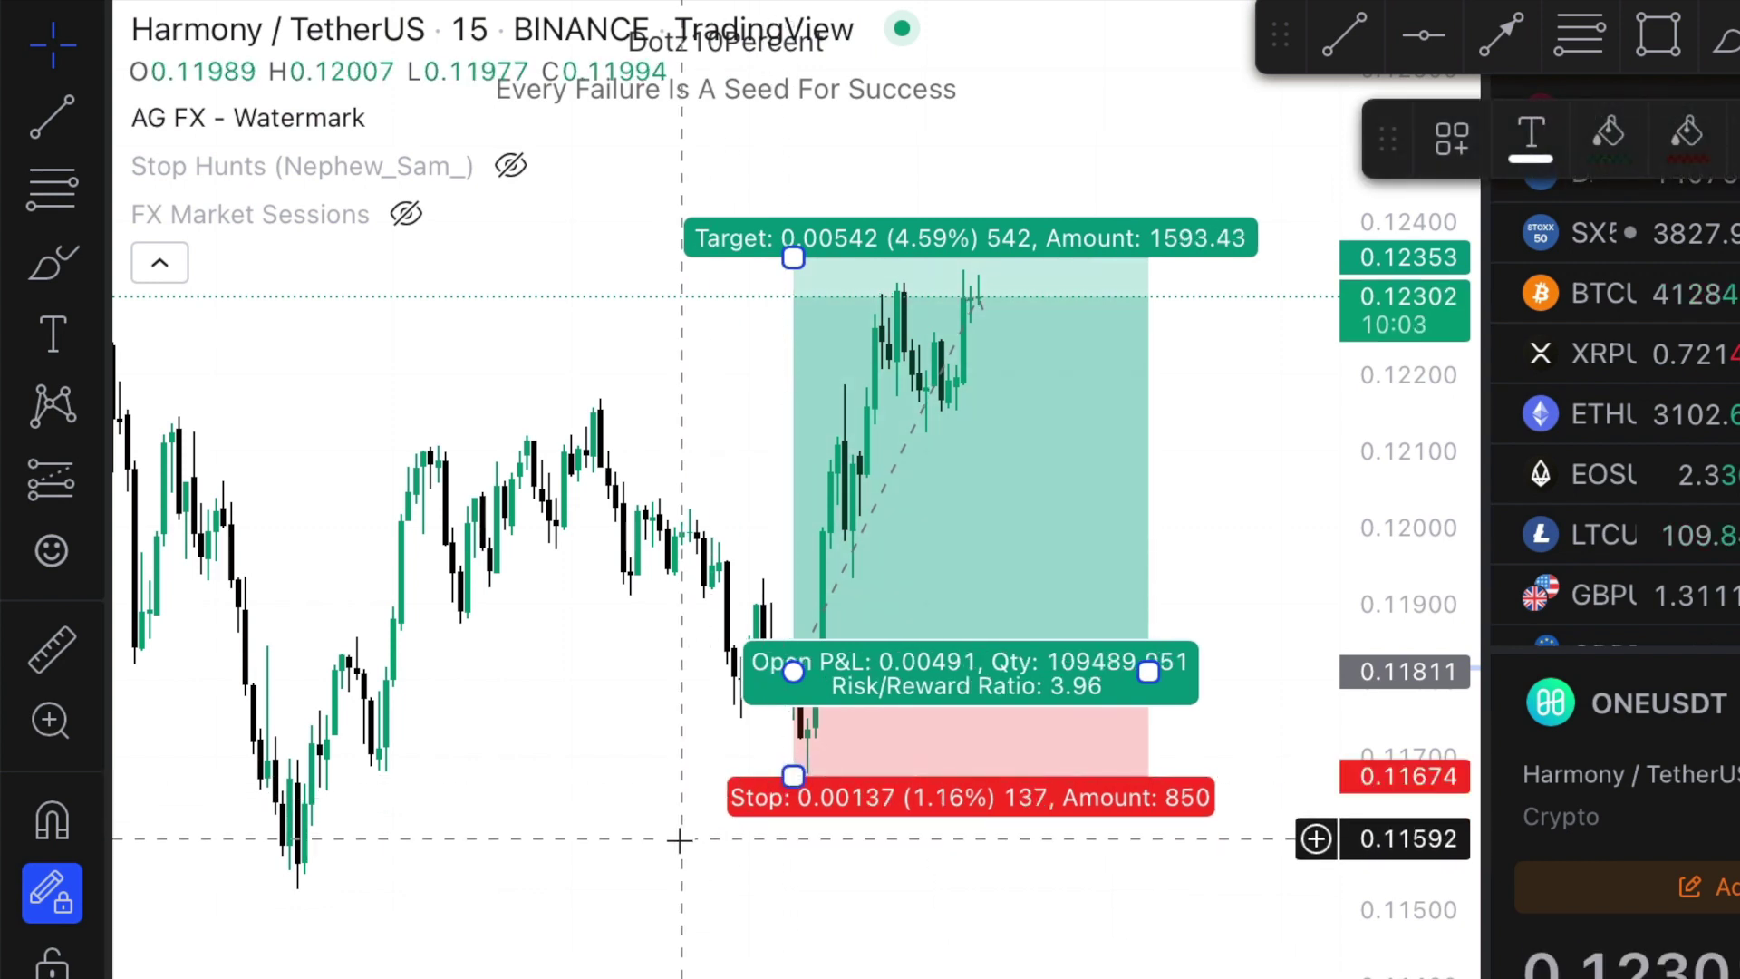
{"action": "left_click", "coordinate": [706, 799]}
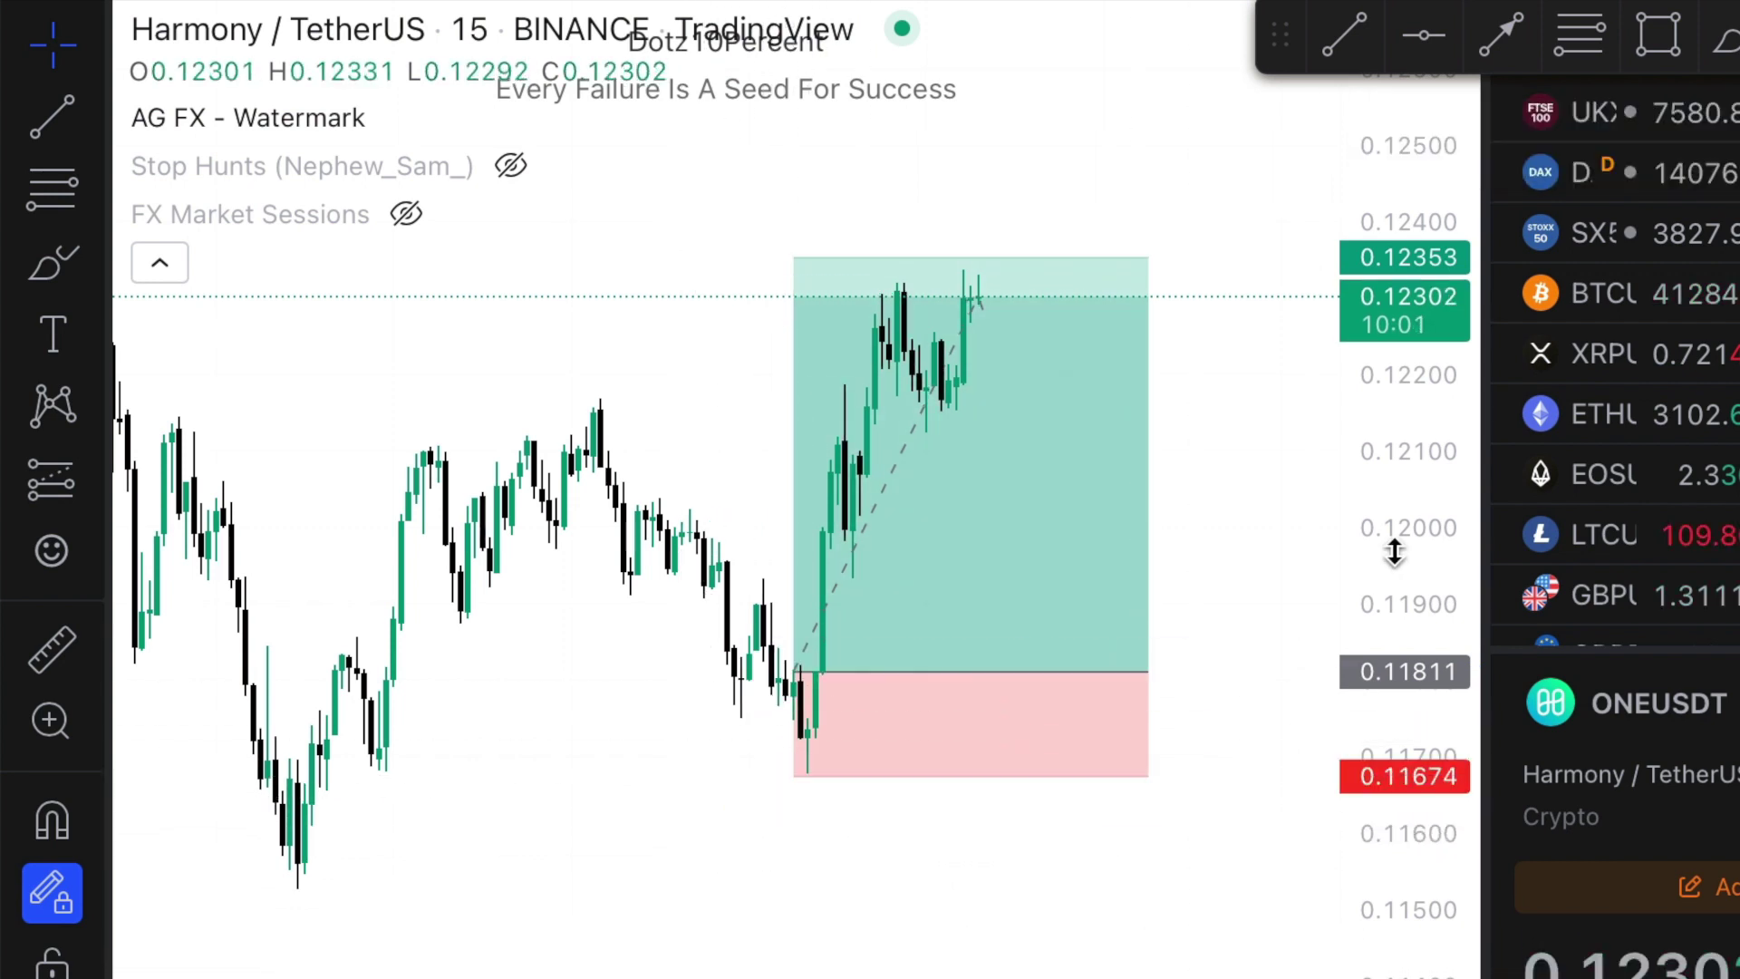
Lower the stop to 0.11658, just below 0.11674, and rescale the chart so the target fits
{"action": "scroll", "coordinate": [1269, 691], "scroll_direction": "up", "scroll_amount": 3}
{"action": "scroll", "coordinate": [1251, 690], "scroll_direction": "up", "scroll_amount": 2}
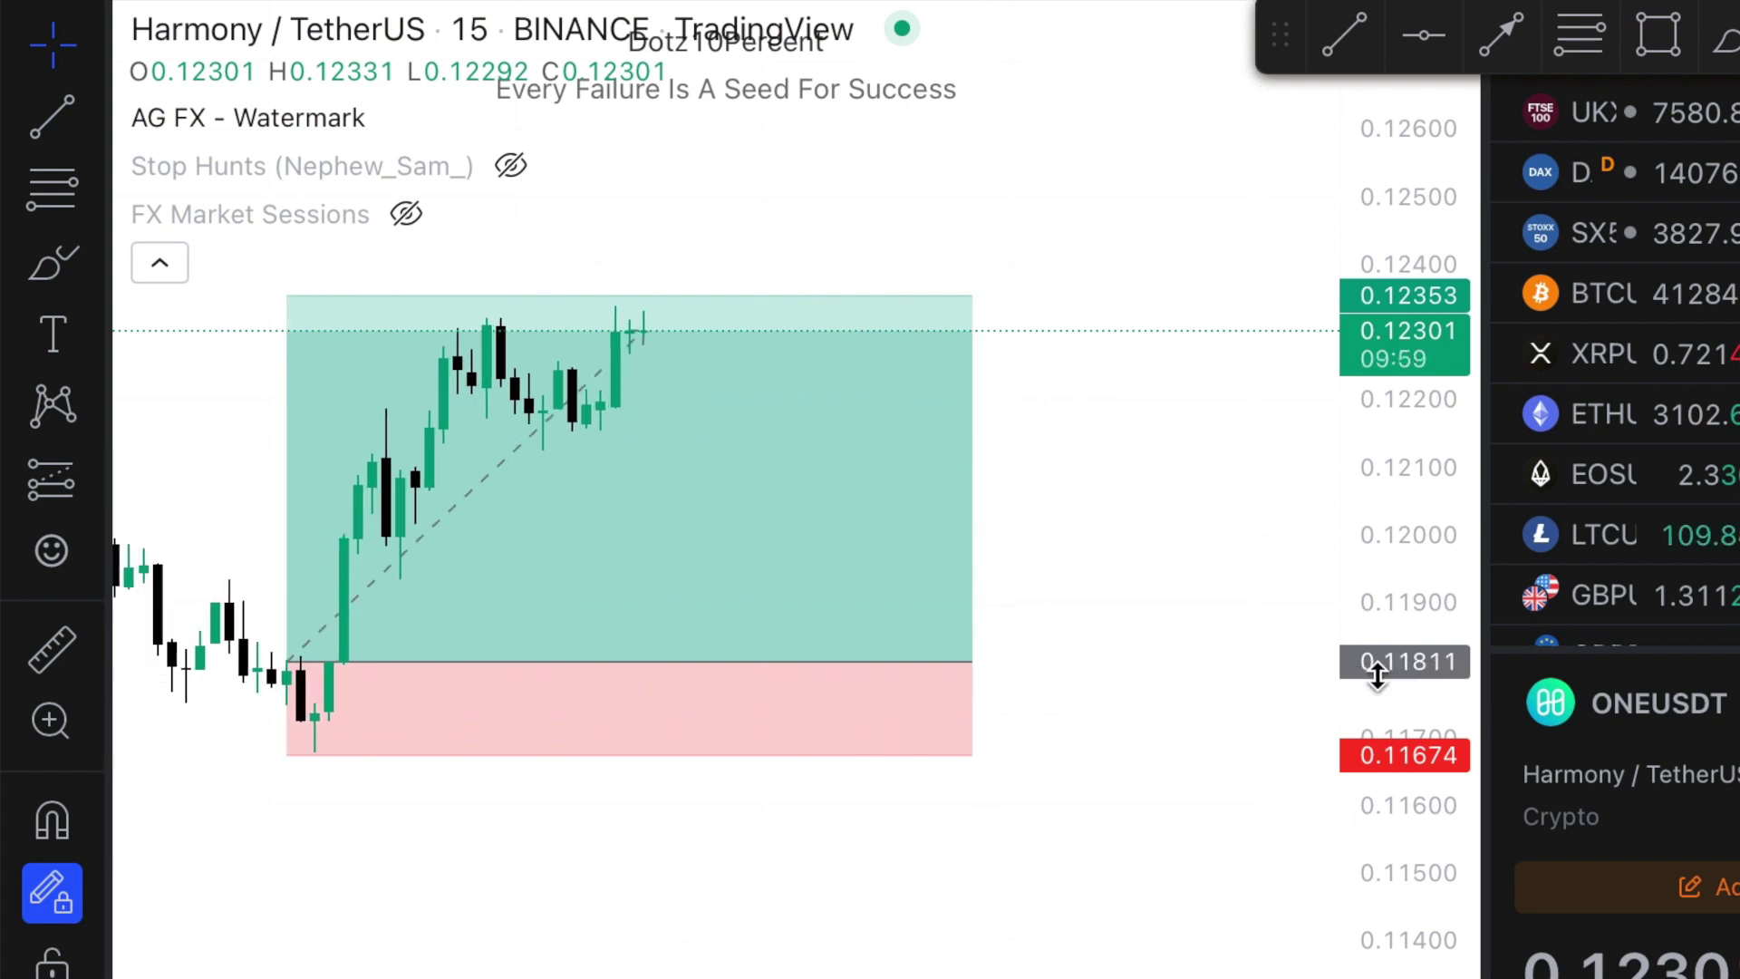
{"action": "left_click_drag", "start_coordinate": [1378, 668], "coordinate": [1395, 381]}
{"action": "left_click_drag", "start_coordinate": [1149, 590], "coordinate": [1292, 518]}
{"action": "left_click", "coordinate": [675, 725]}
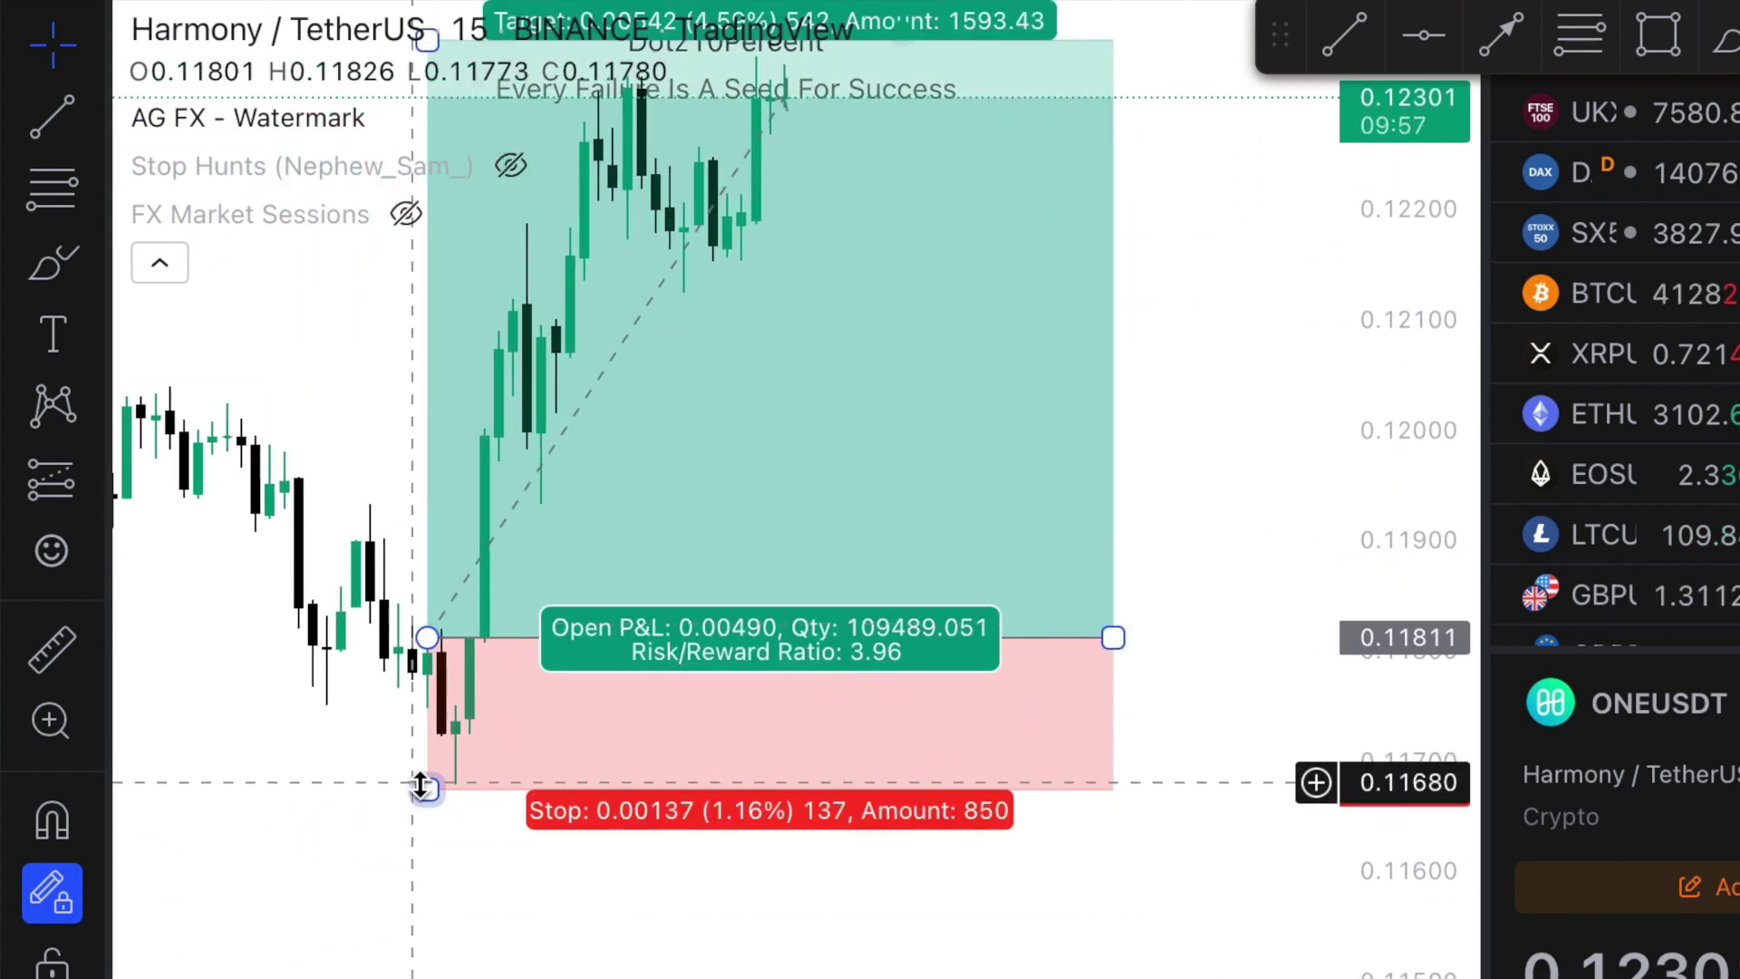
{"action": "left_click_drag", "start_coordinate": [425, 787], "coordinate": [426, 809]}
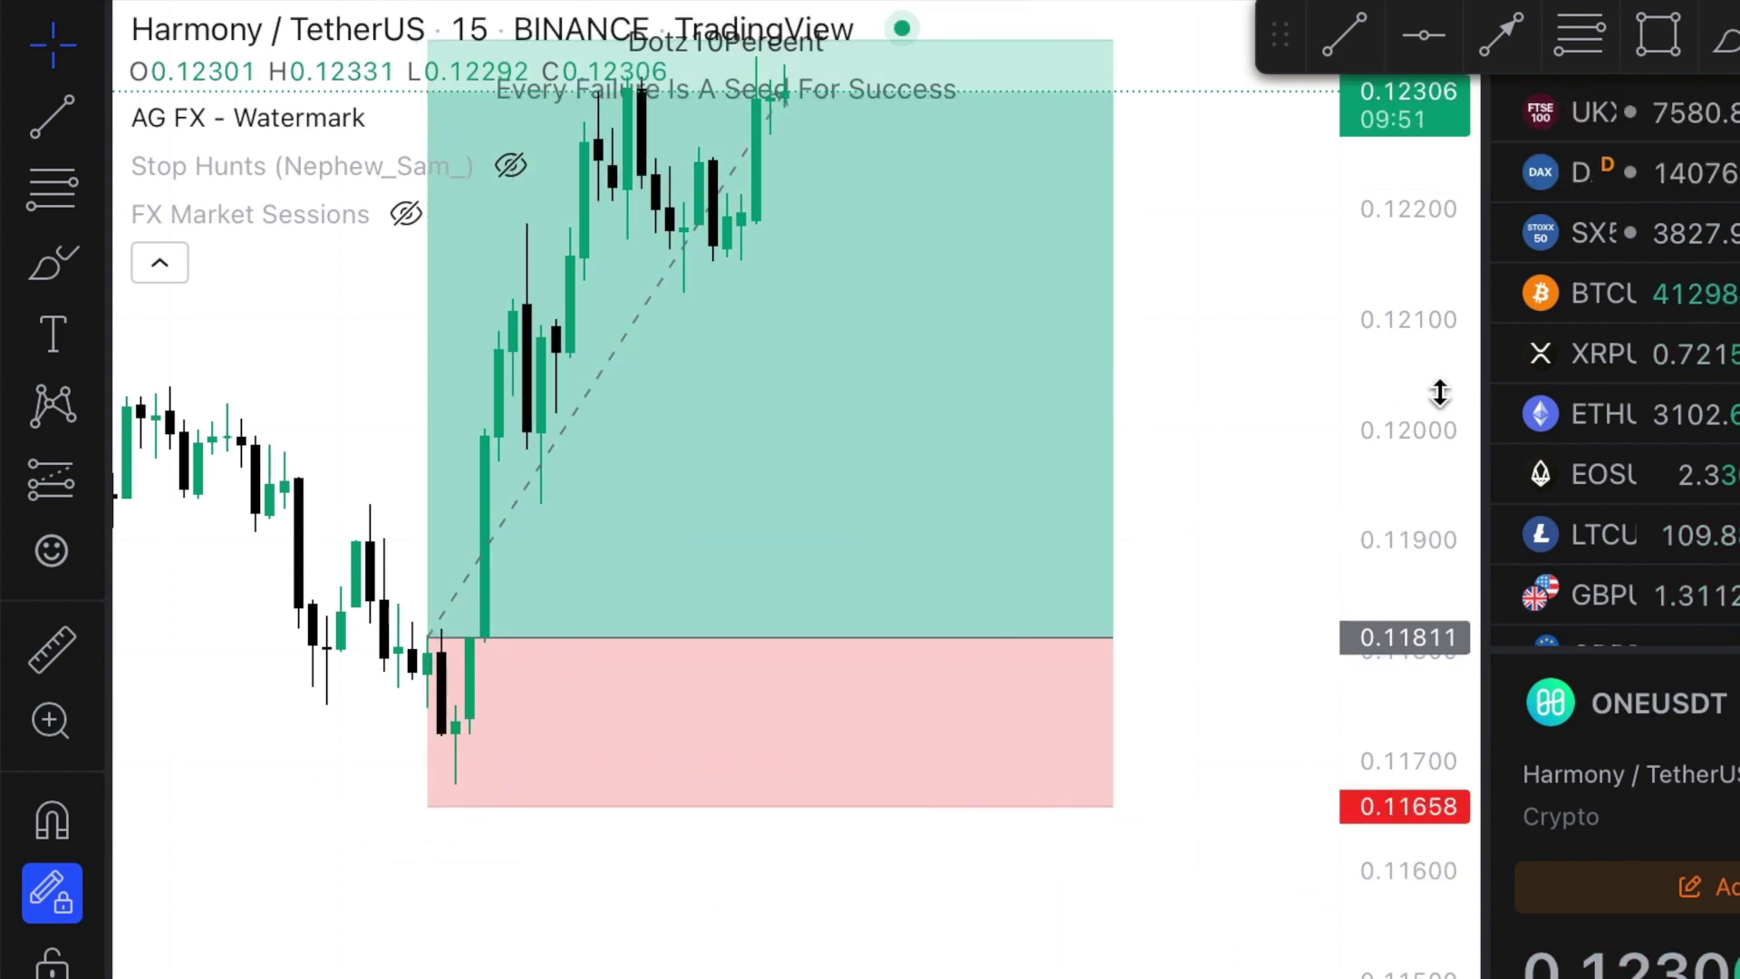
{"action": "left_click_drag", "start_coordinate": [1437, 388], "coordinate": [1432, 508]}
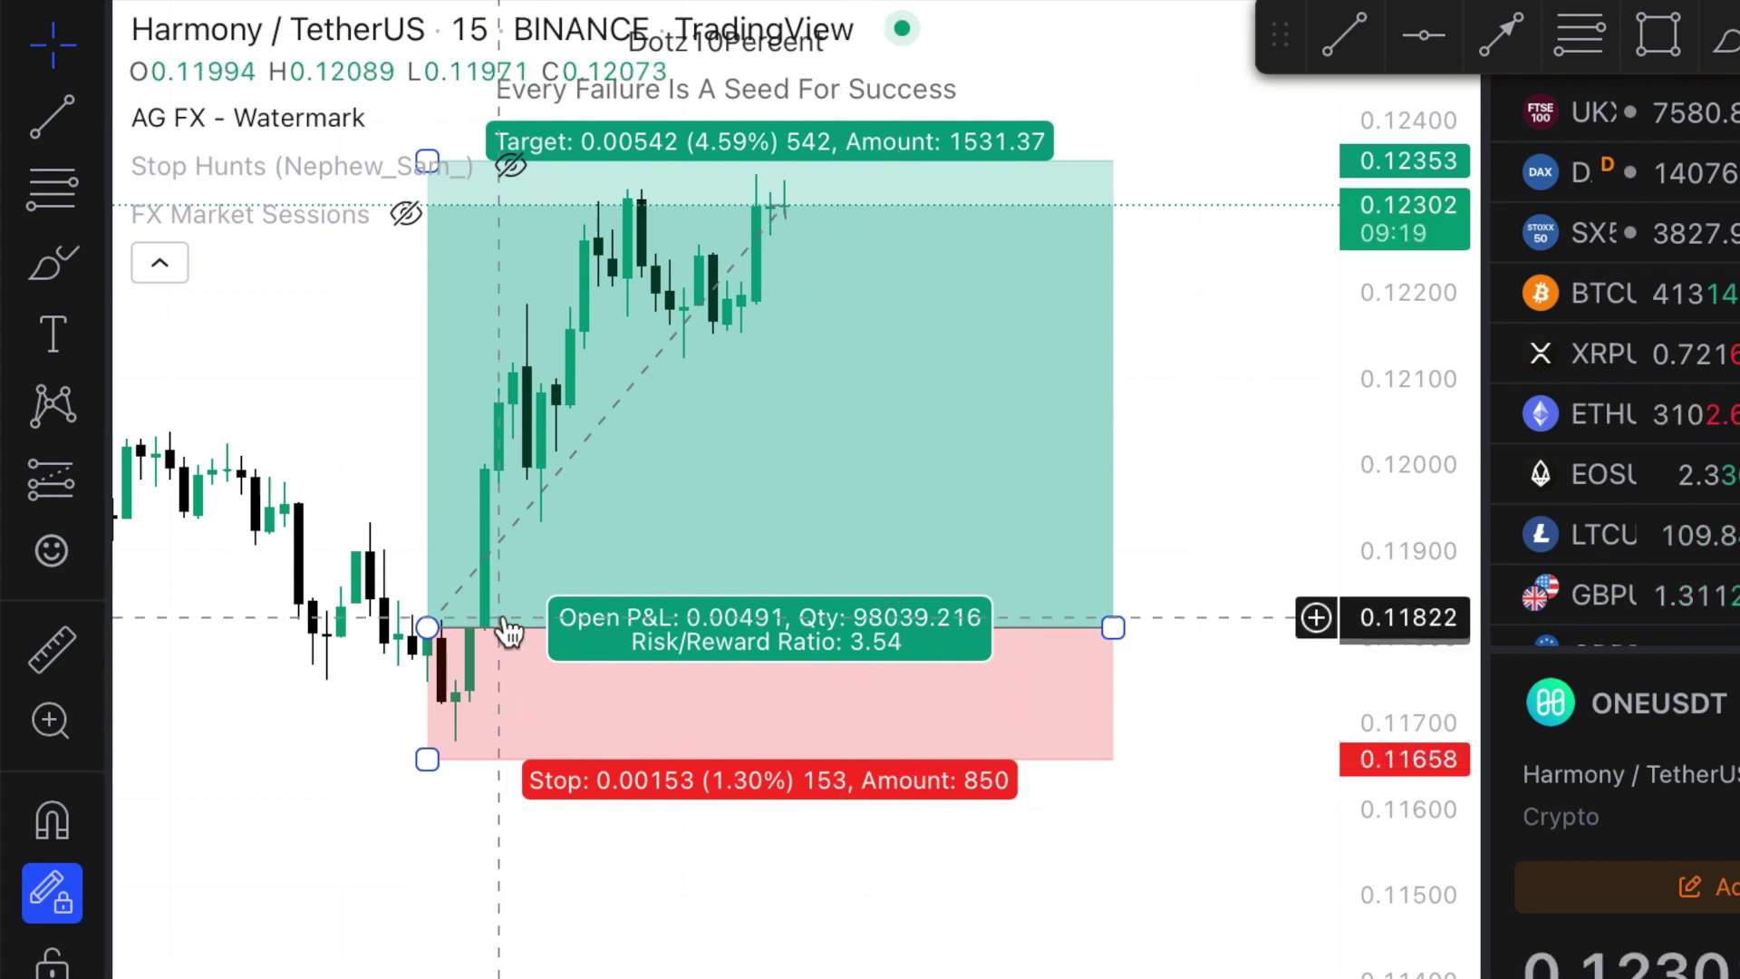
Pick the Text tool from the left toolbar
{"action": "left_click", "coordinate": [56, 332]}
Place a note under the position box reading 'Risk = 10%' and '10 / 1.3 = 7x' on two lines
{"action": "left_click", "coordinate": [468, 841]}
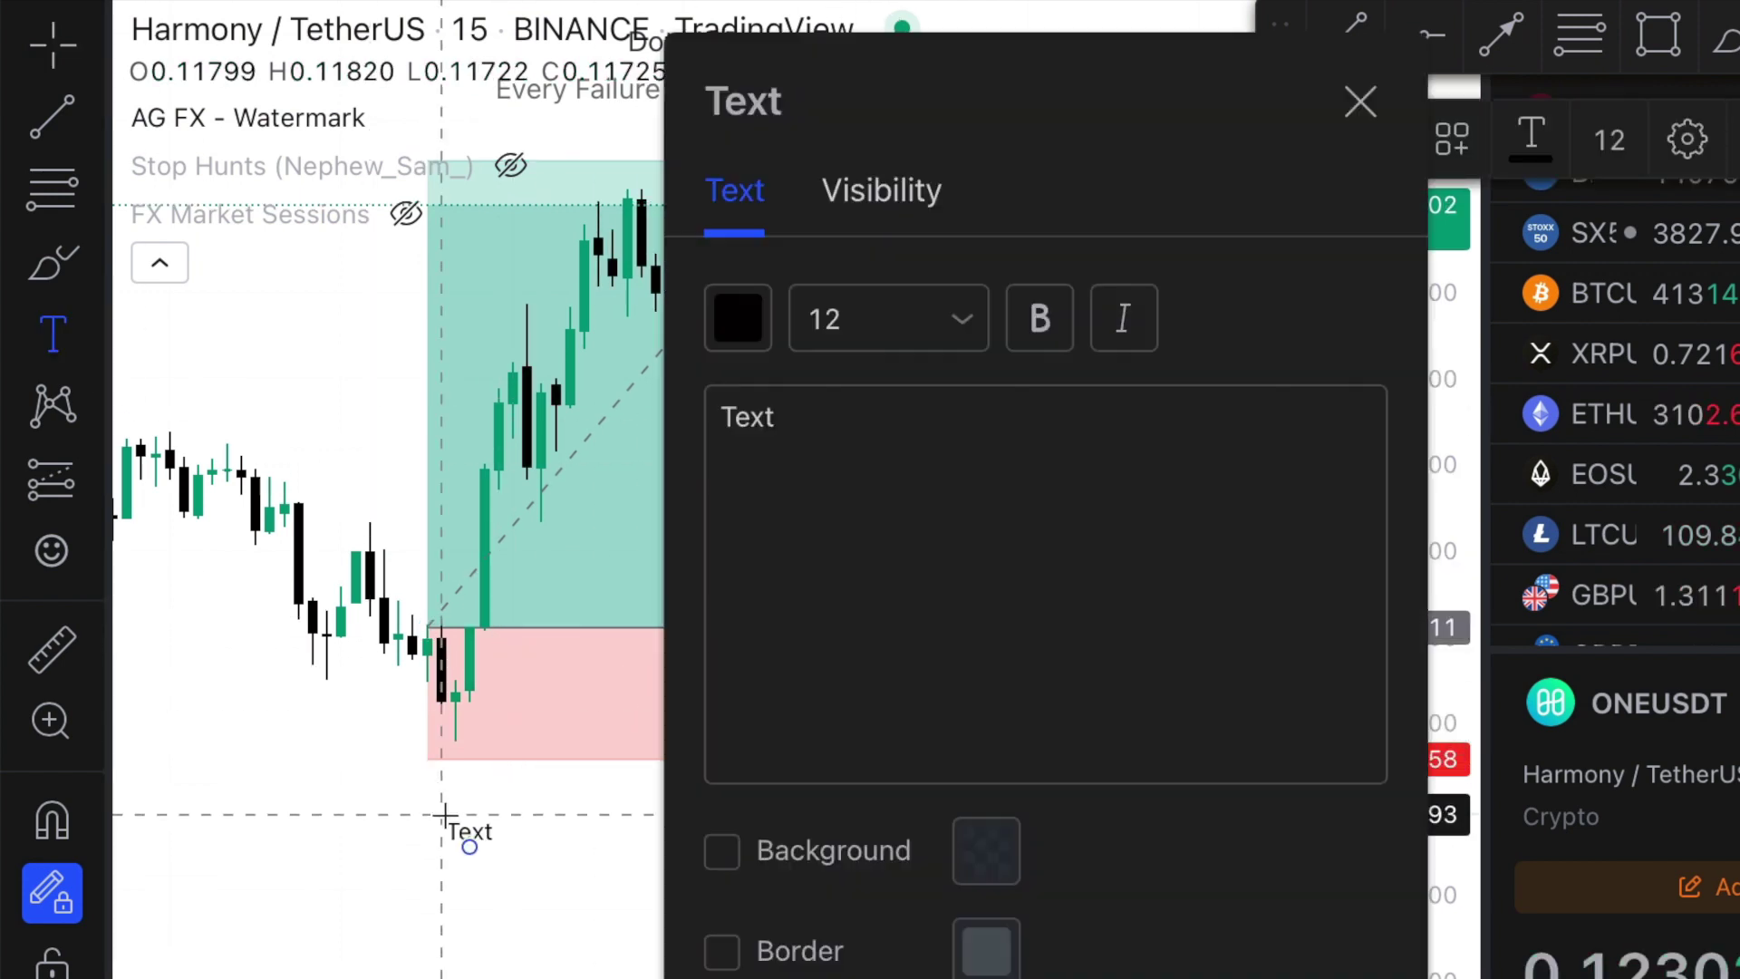
{"action": "left_click", "coordinate": [943, 559]}
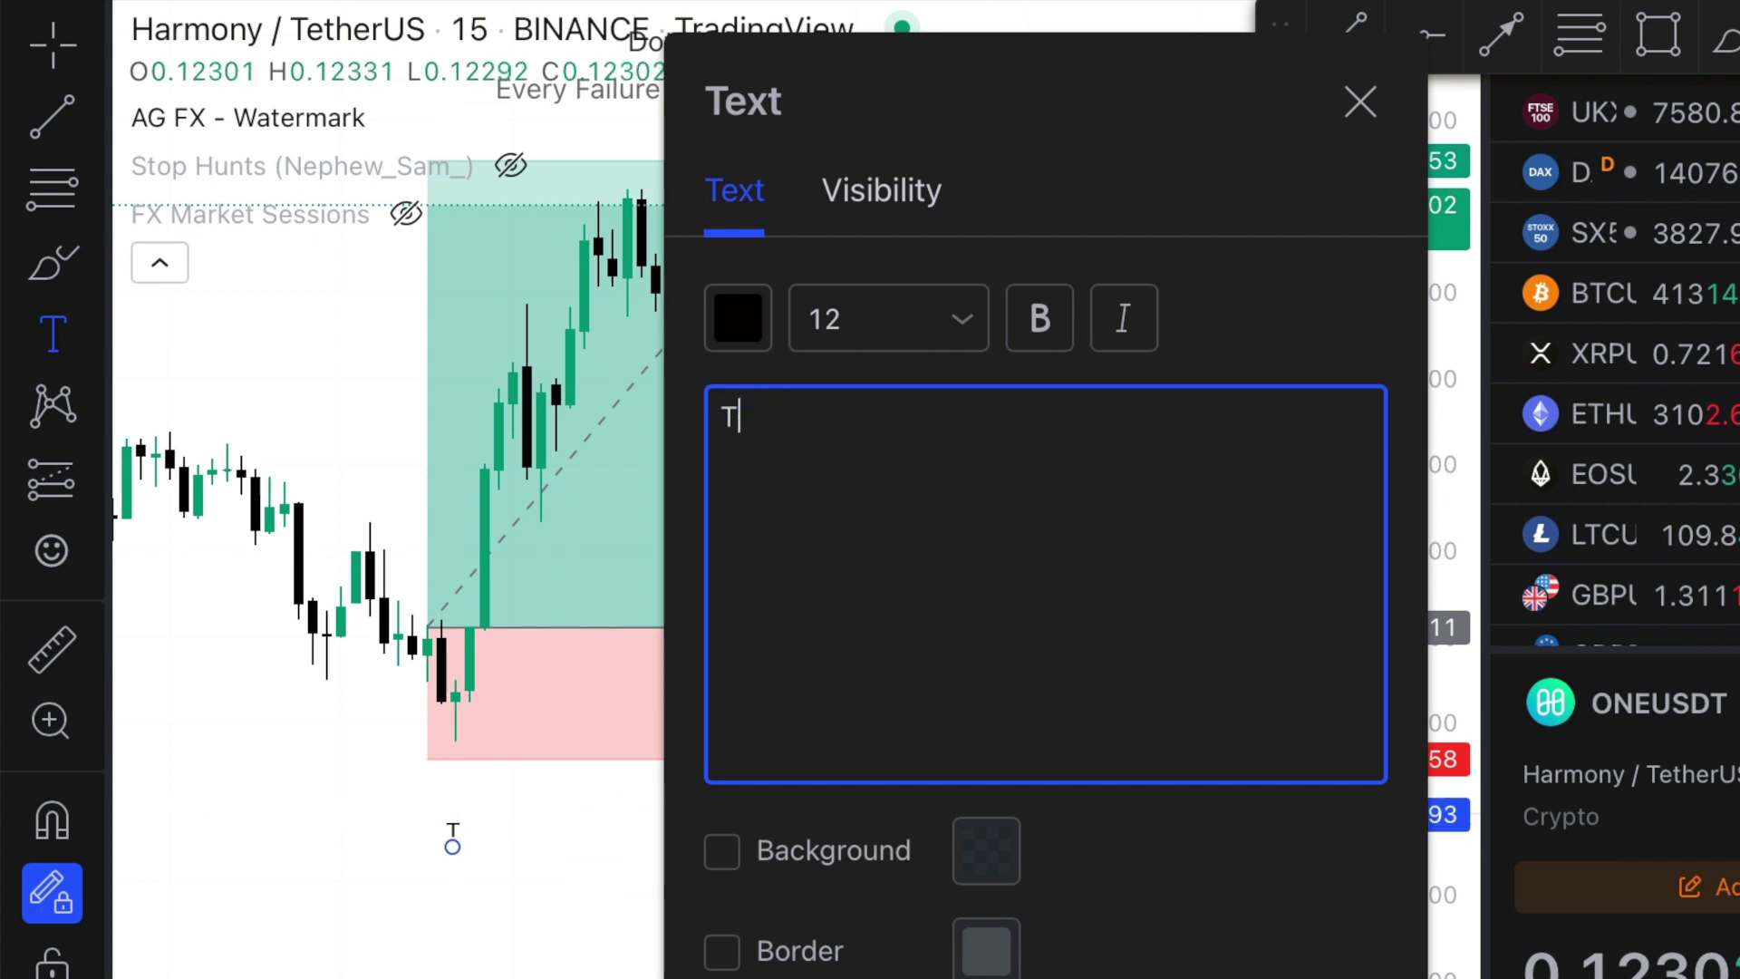
{"action": "type", "text": "Riskj"}
{"action": "key", "text": "BackSpace"}
{"action": "key", "text": "BackSpace"}
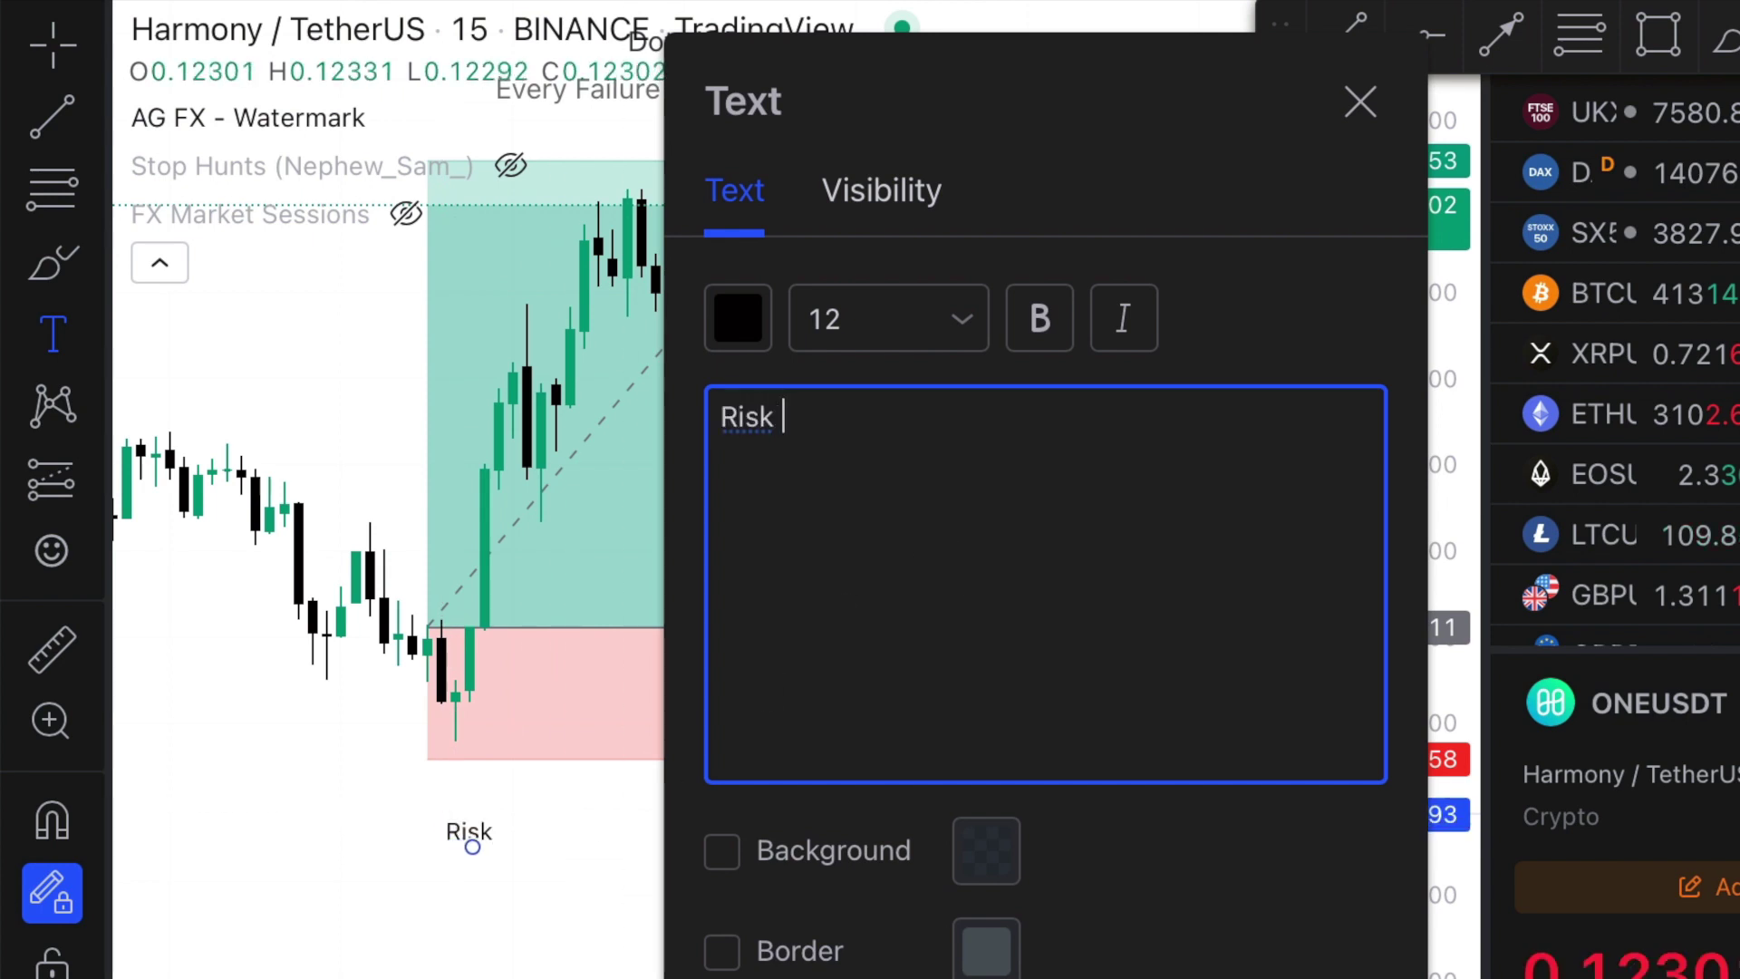
{"action": "type", "text": "k "}
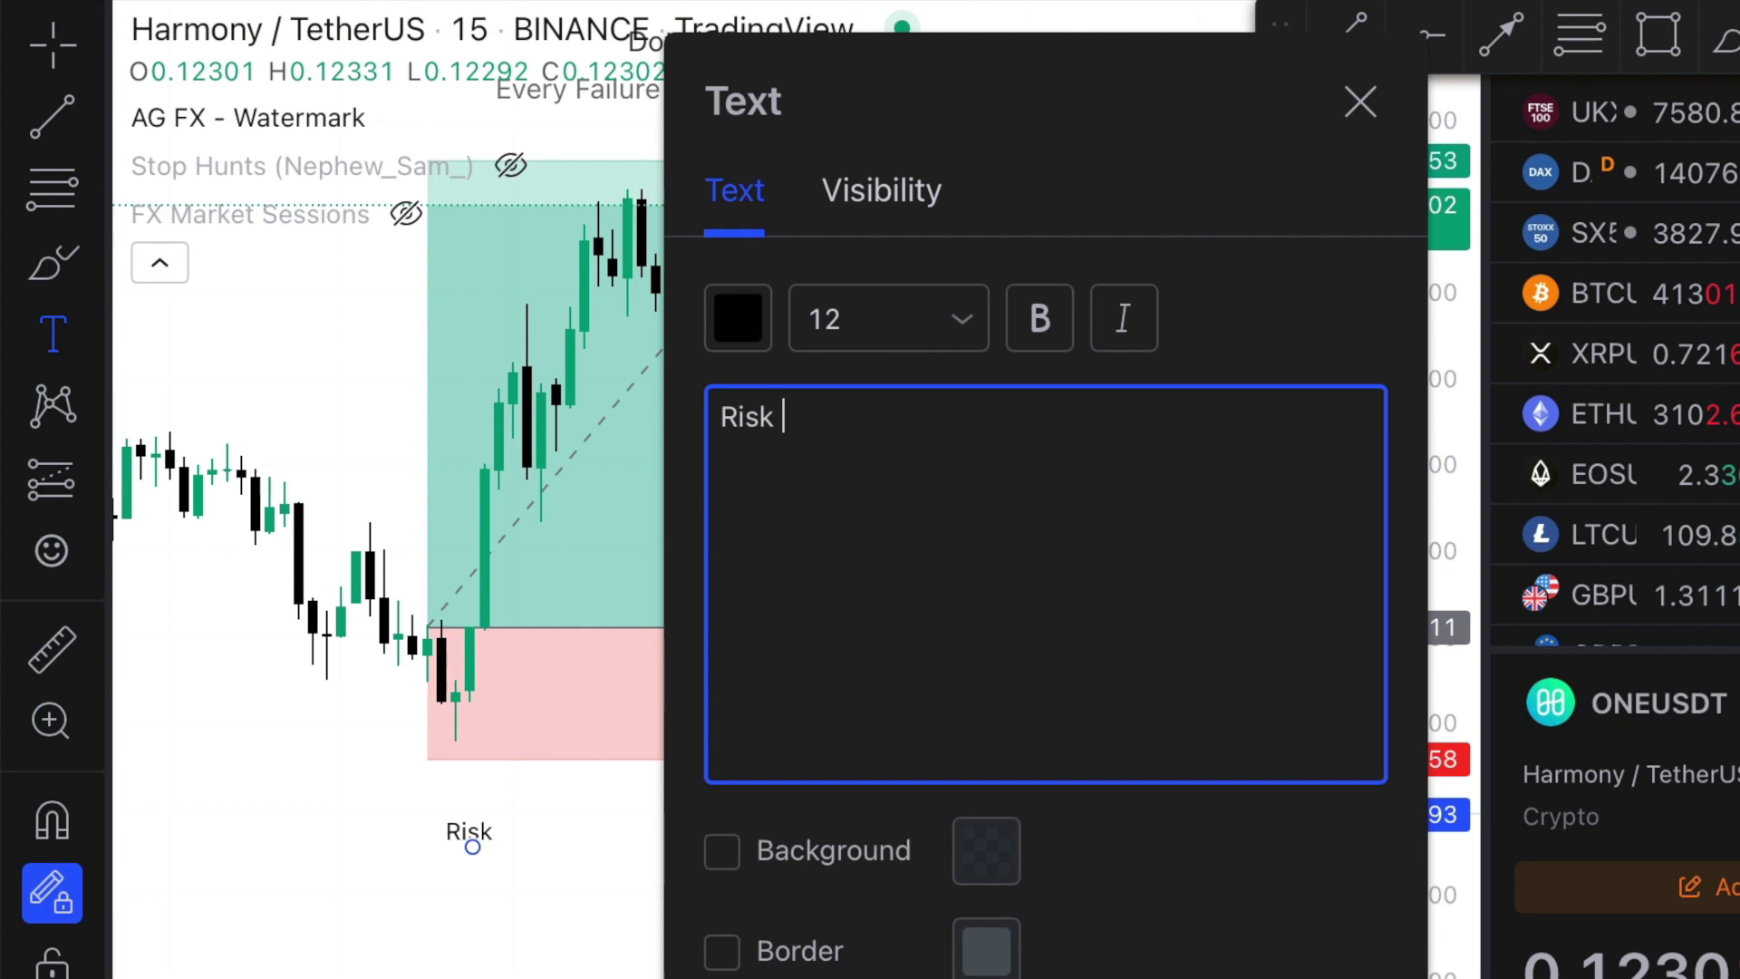
{"action": "type", "text": "+"}
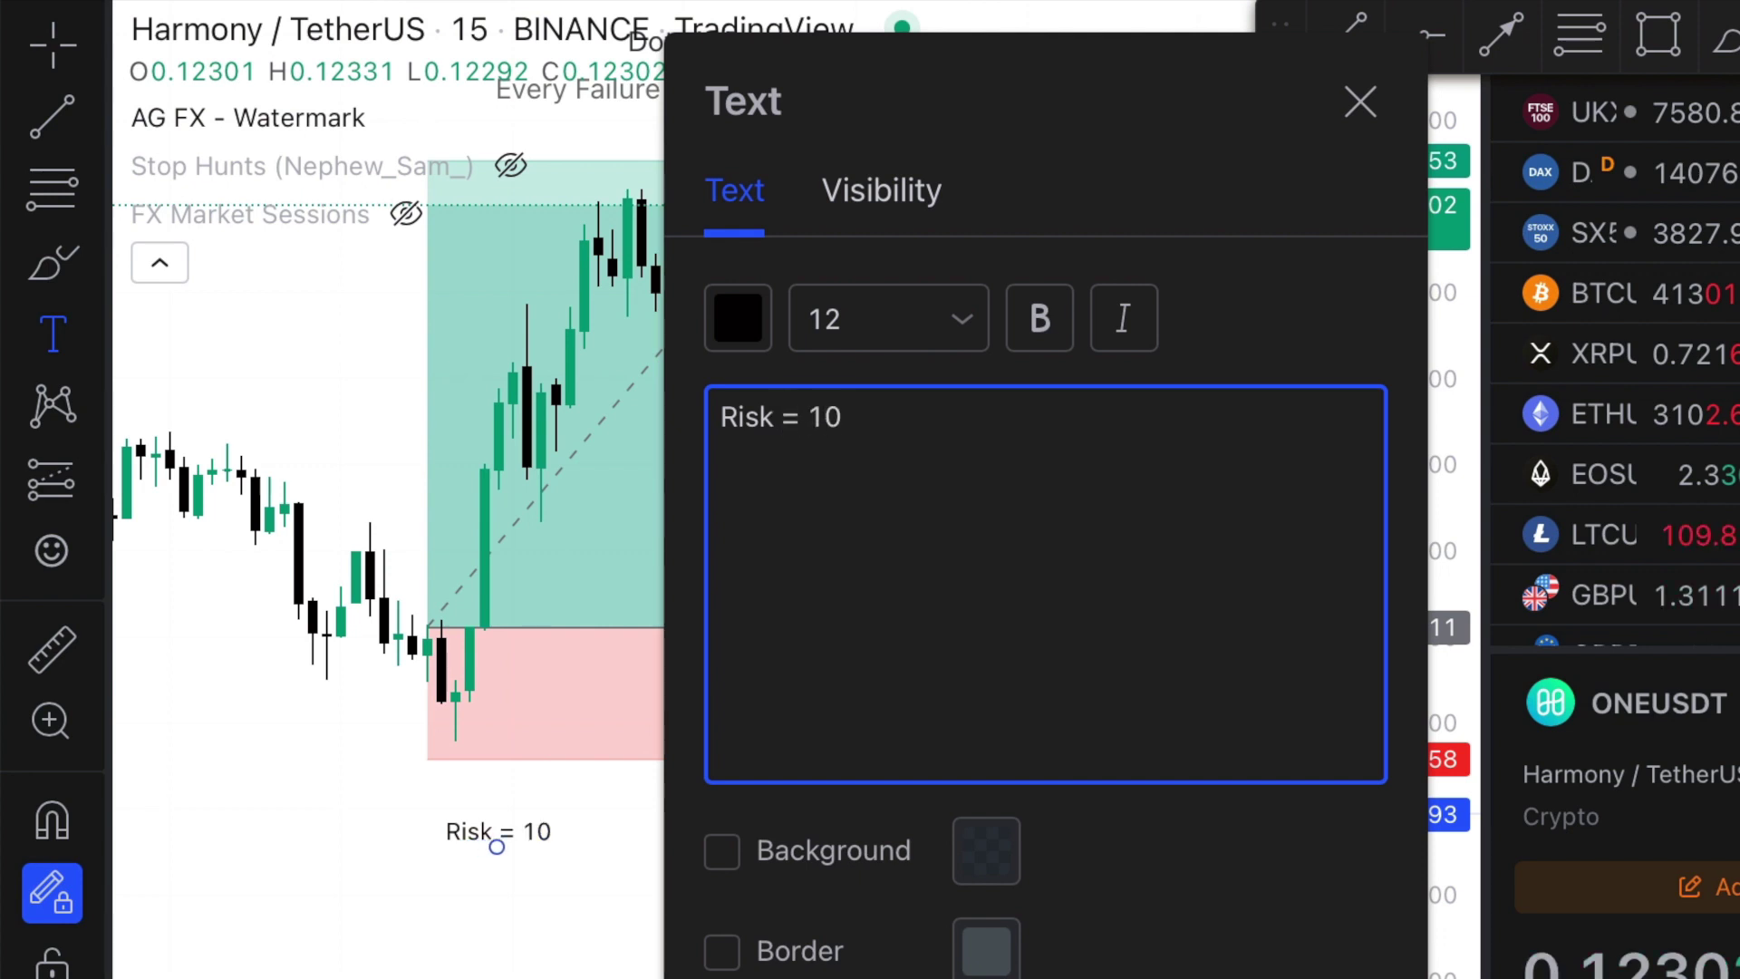
{"action": "type", "text": " 10%"}
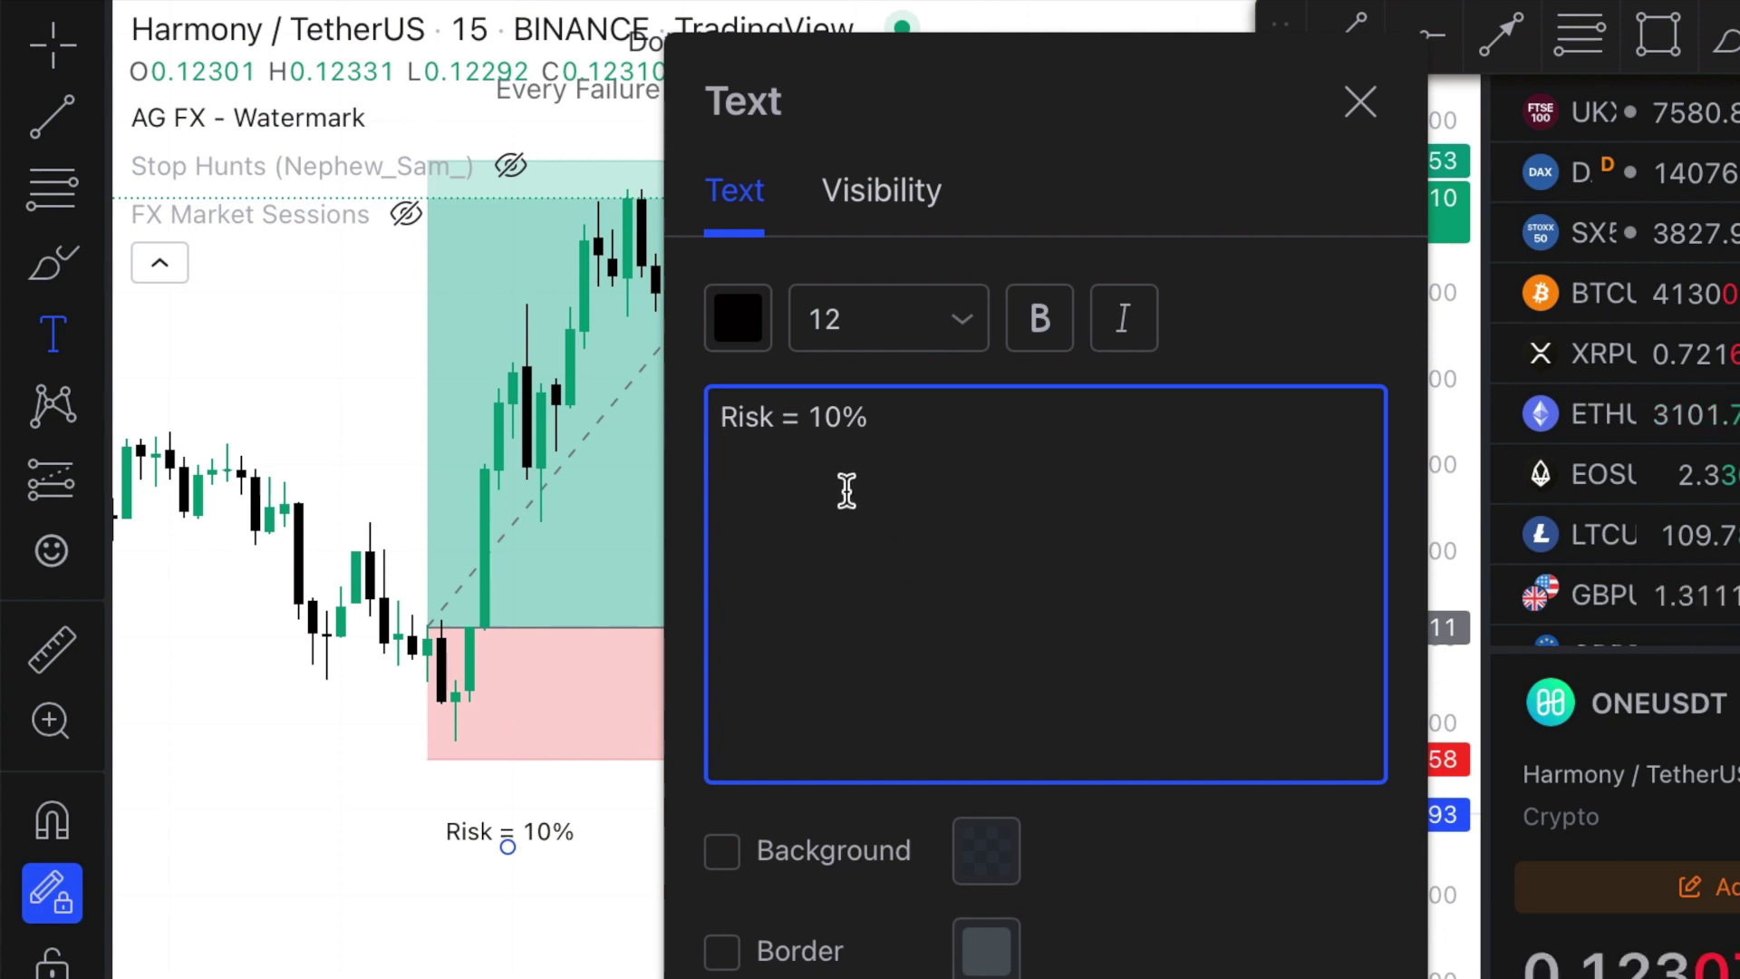
{"action": "key", "text": "Return"}
{"action": "type", "text": "10 / 1"}
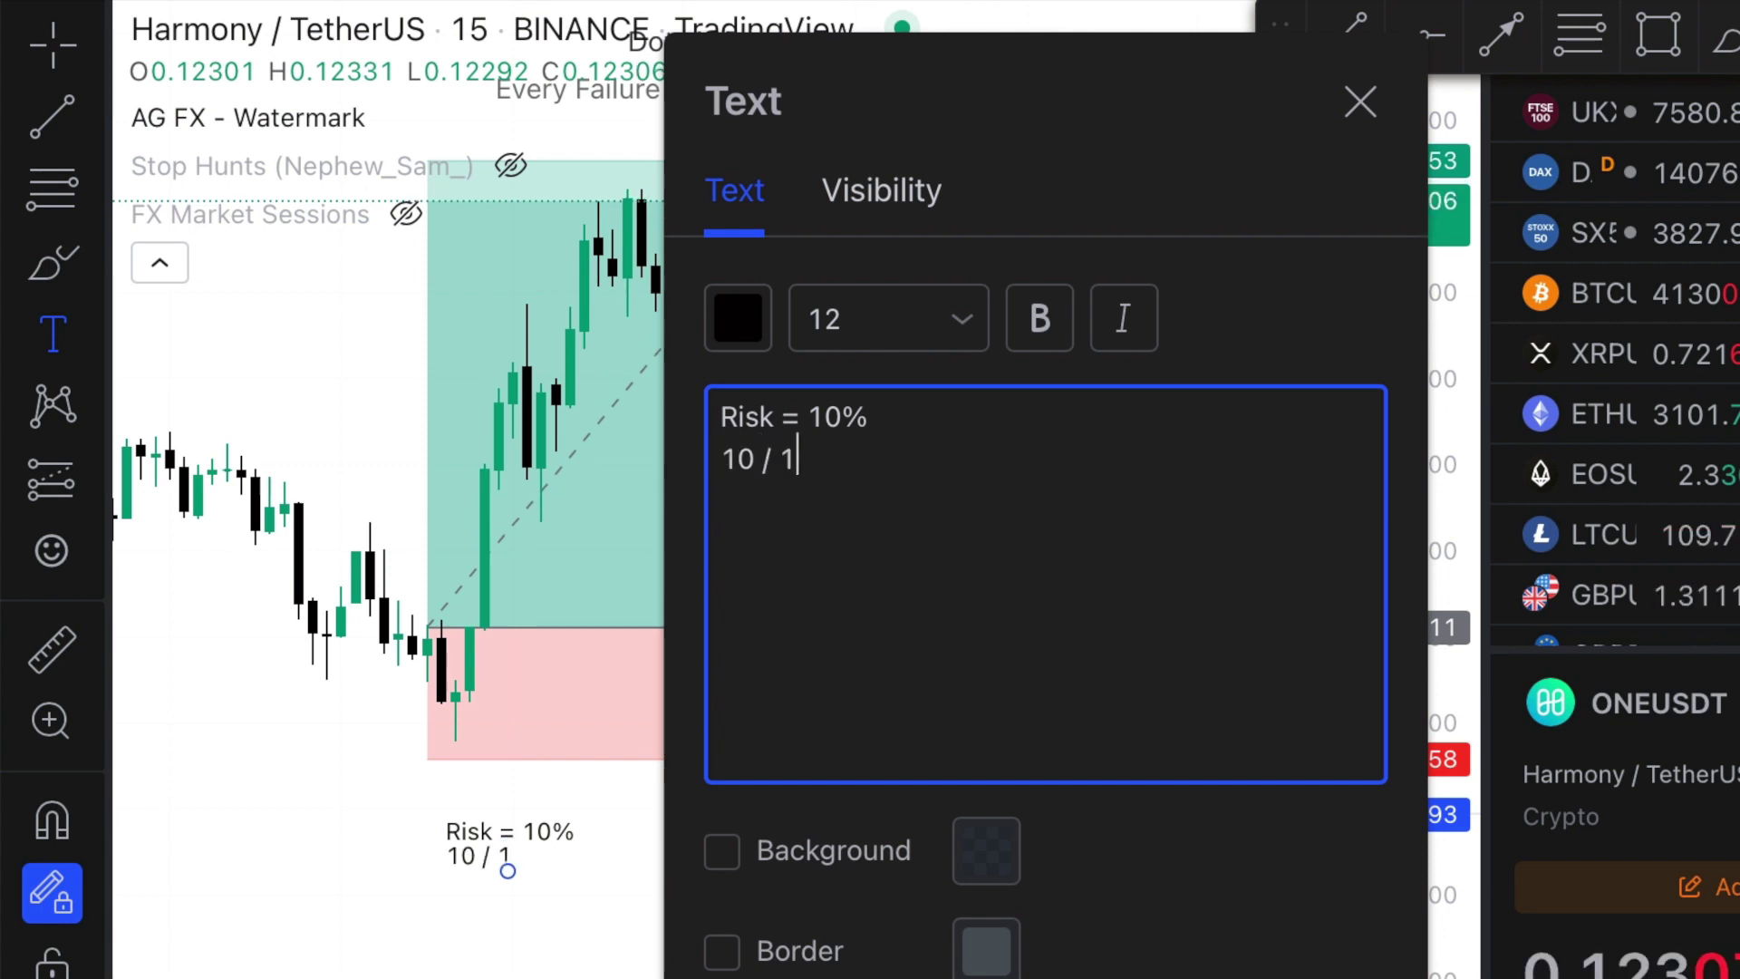
{"action": "type", "text": ".3"}
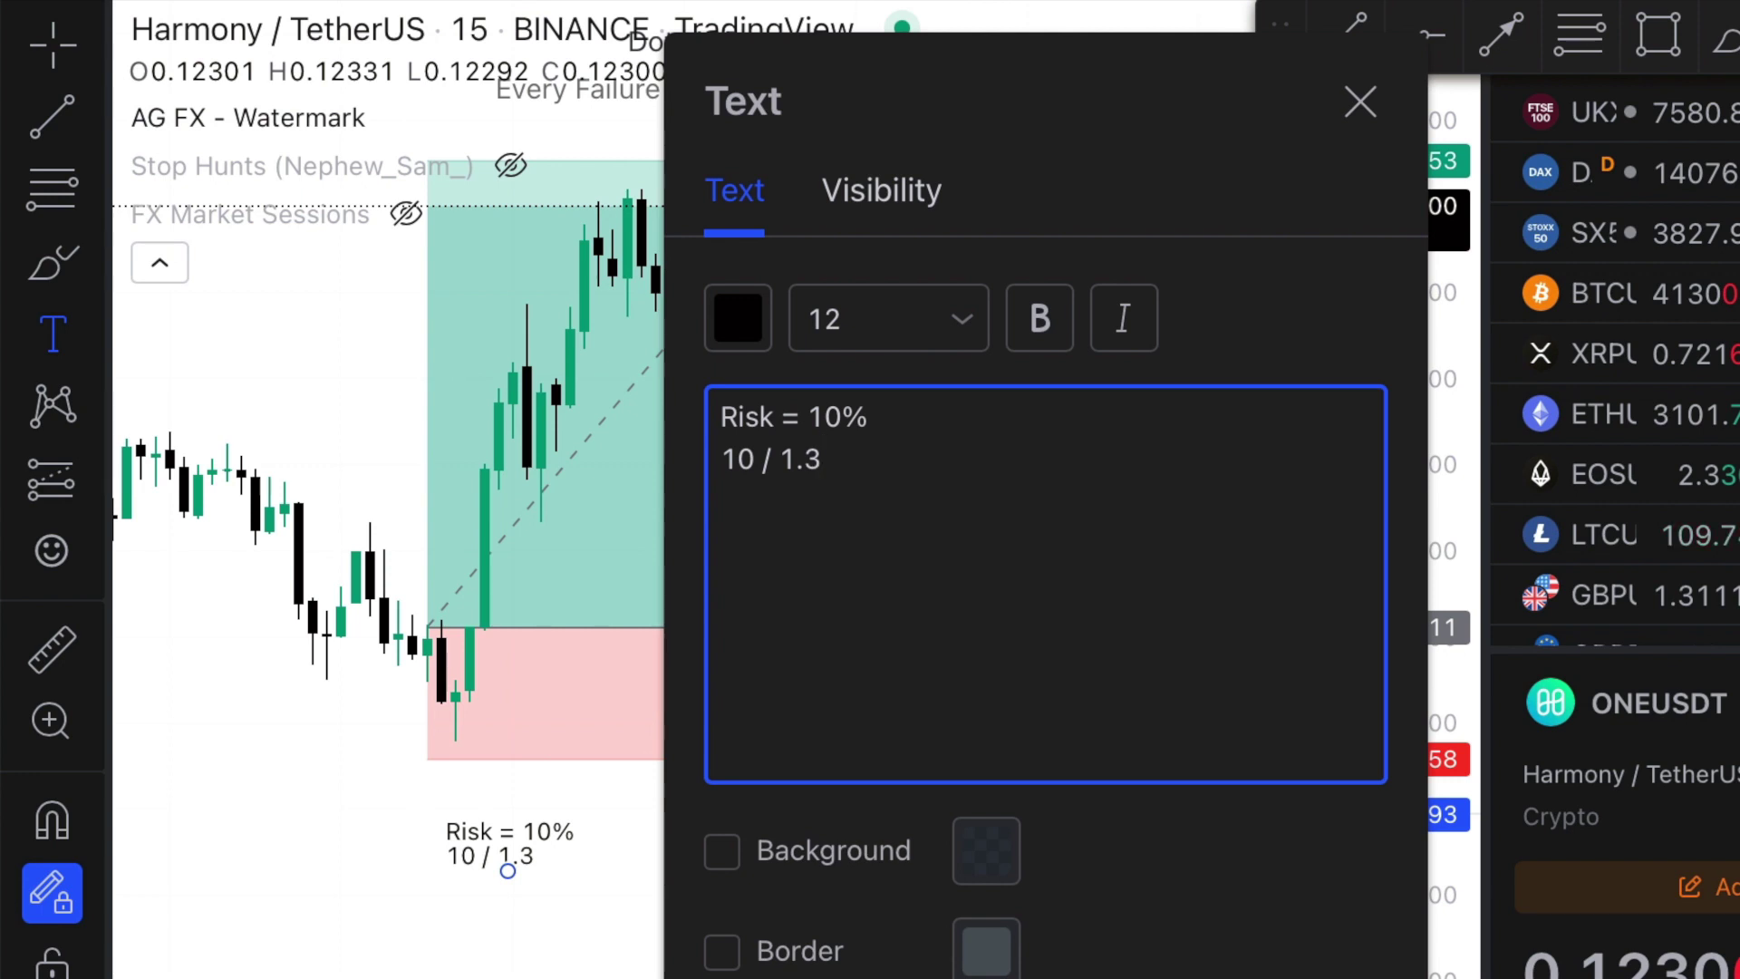
{"action": "type", "text": "= "}
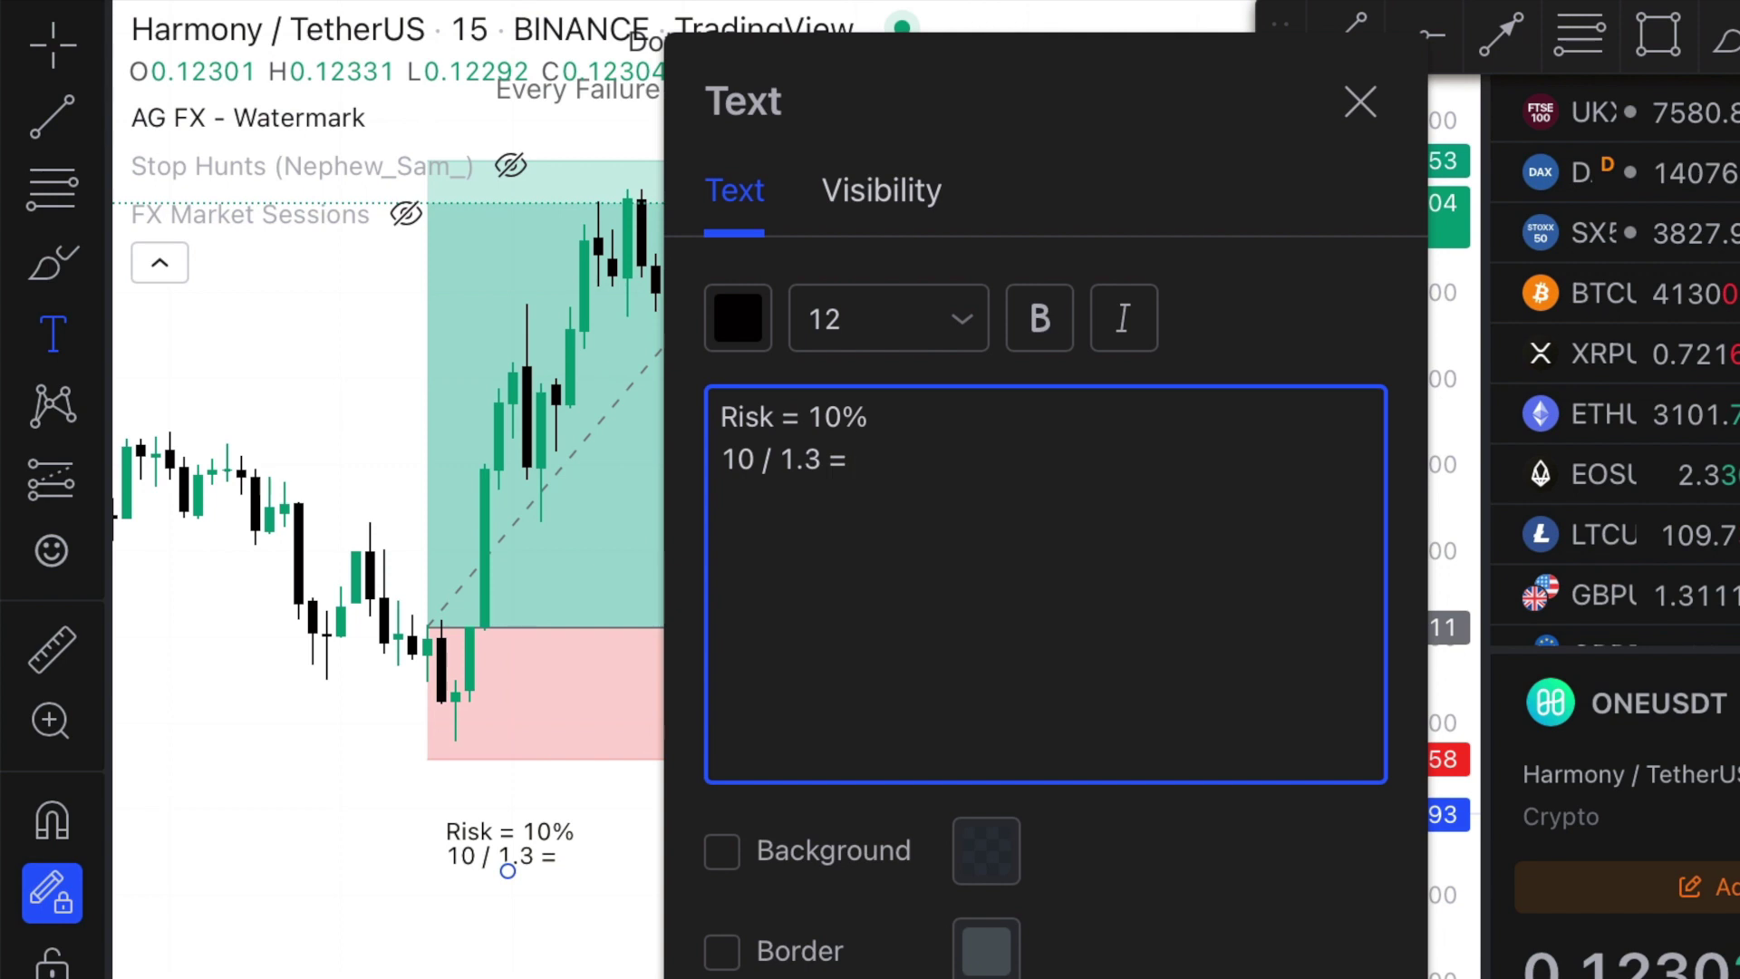
{"action": "type", "text": "7x"}
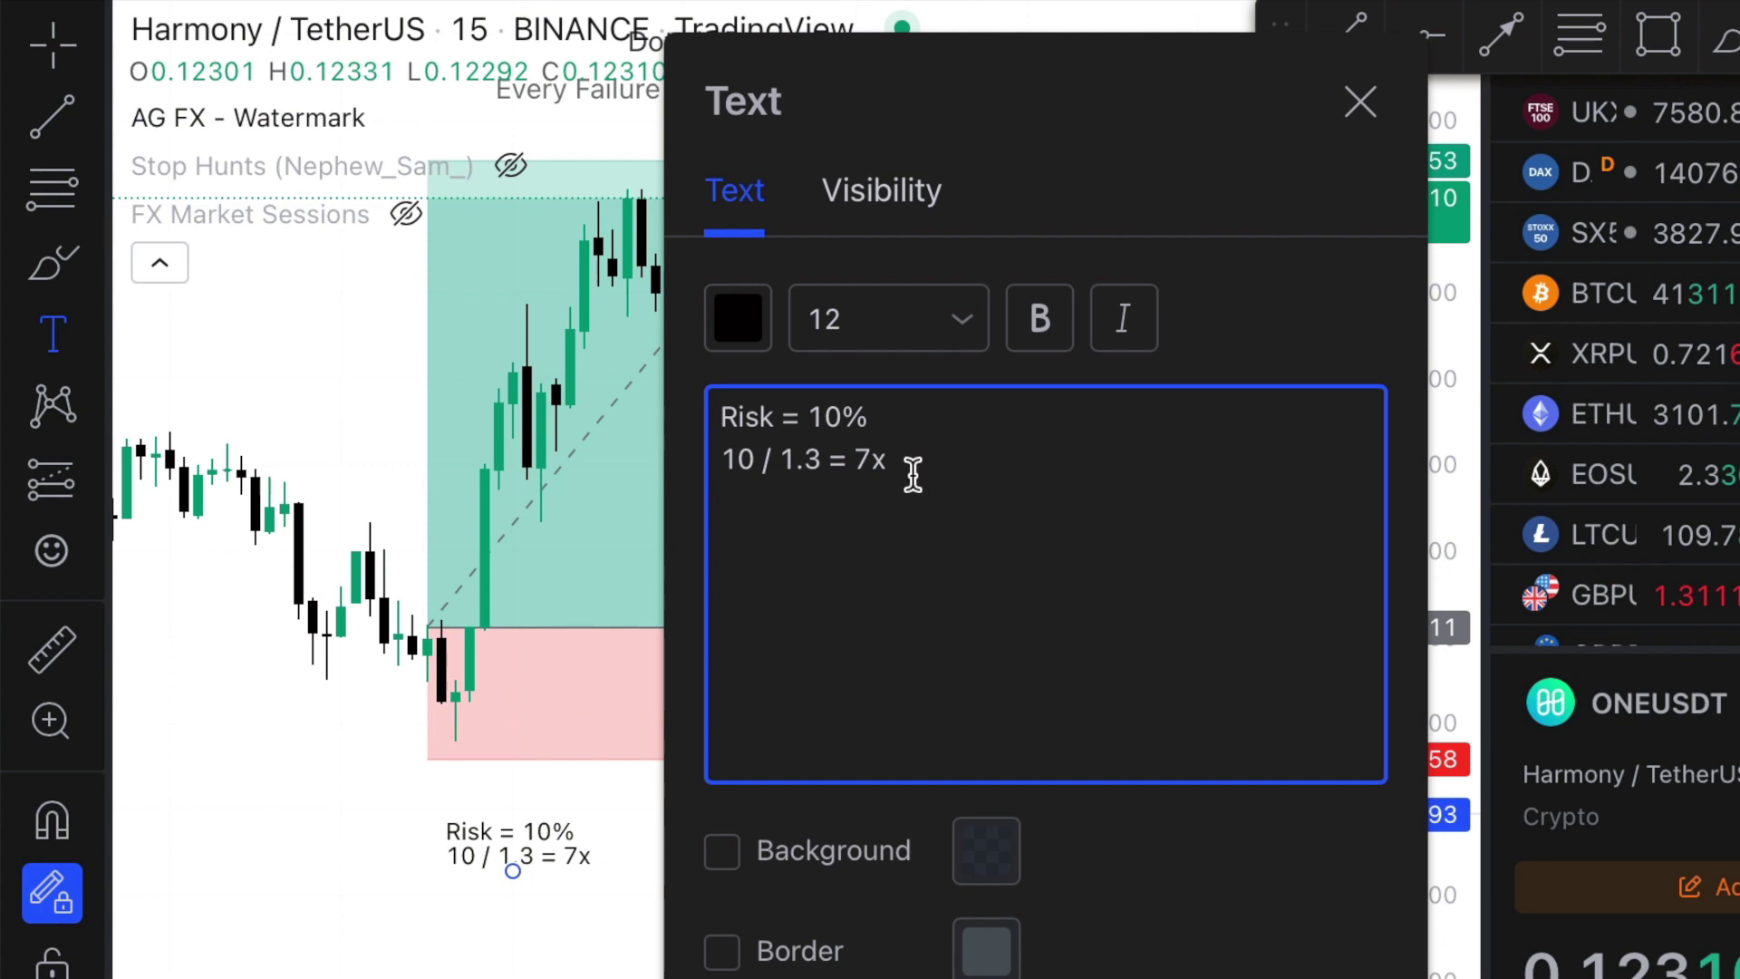
{"action": "left_click_drag", "start_coordinate": [899, 472], "coordinate": [711, 416]}
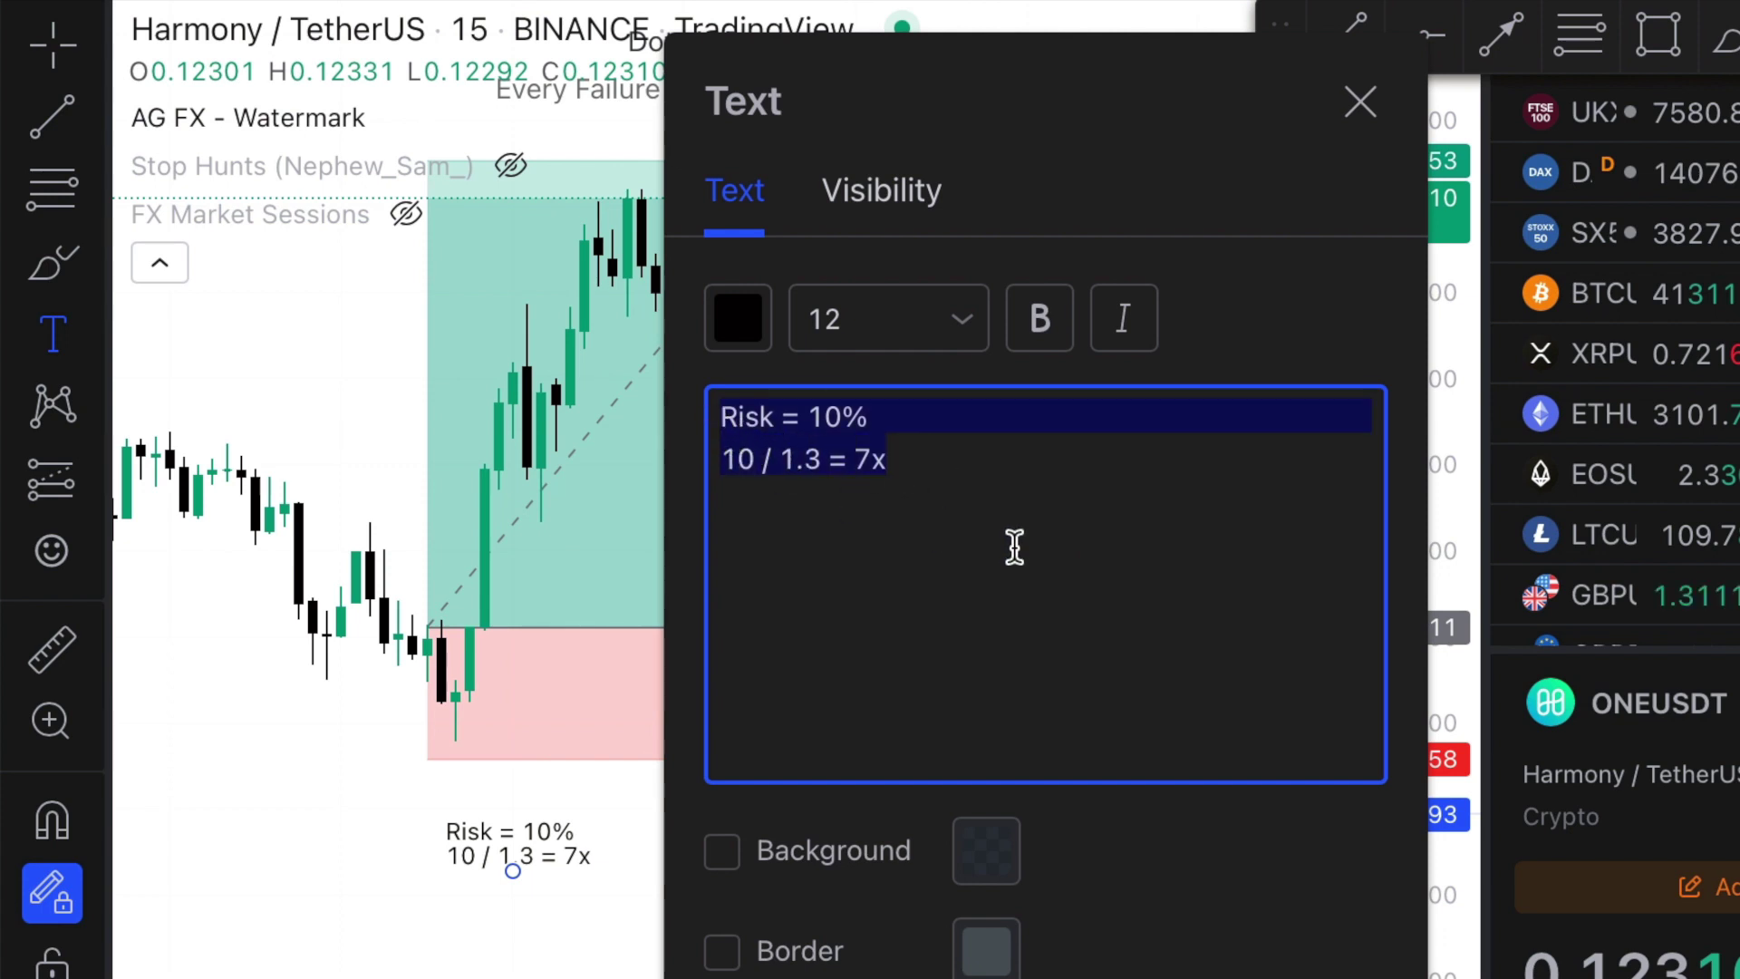
{"action": "key", "text": "BackSpace"}
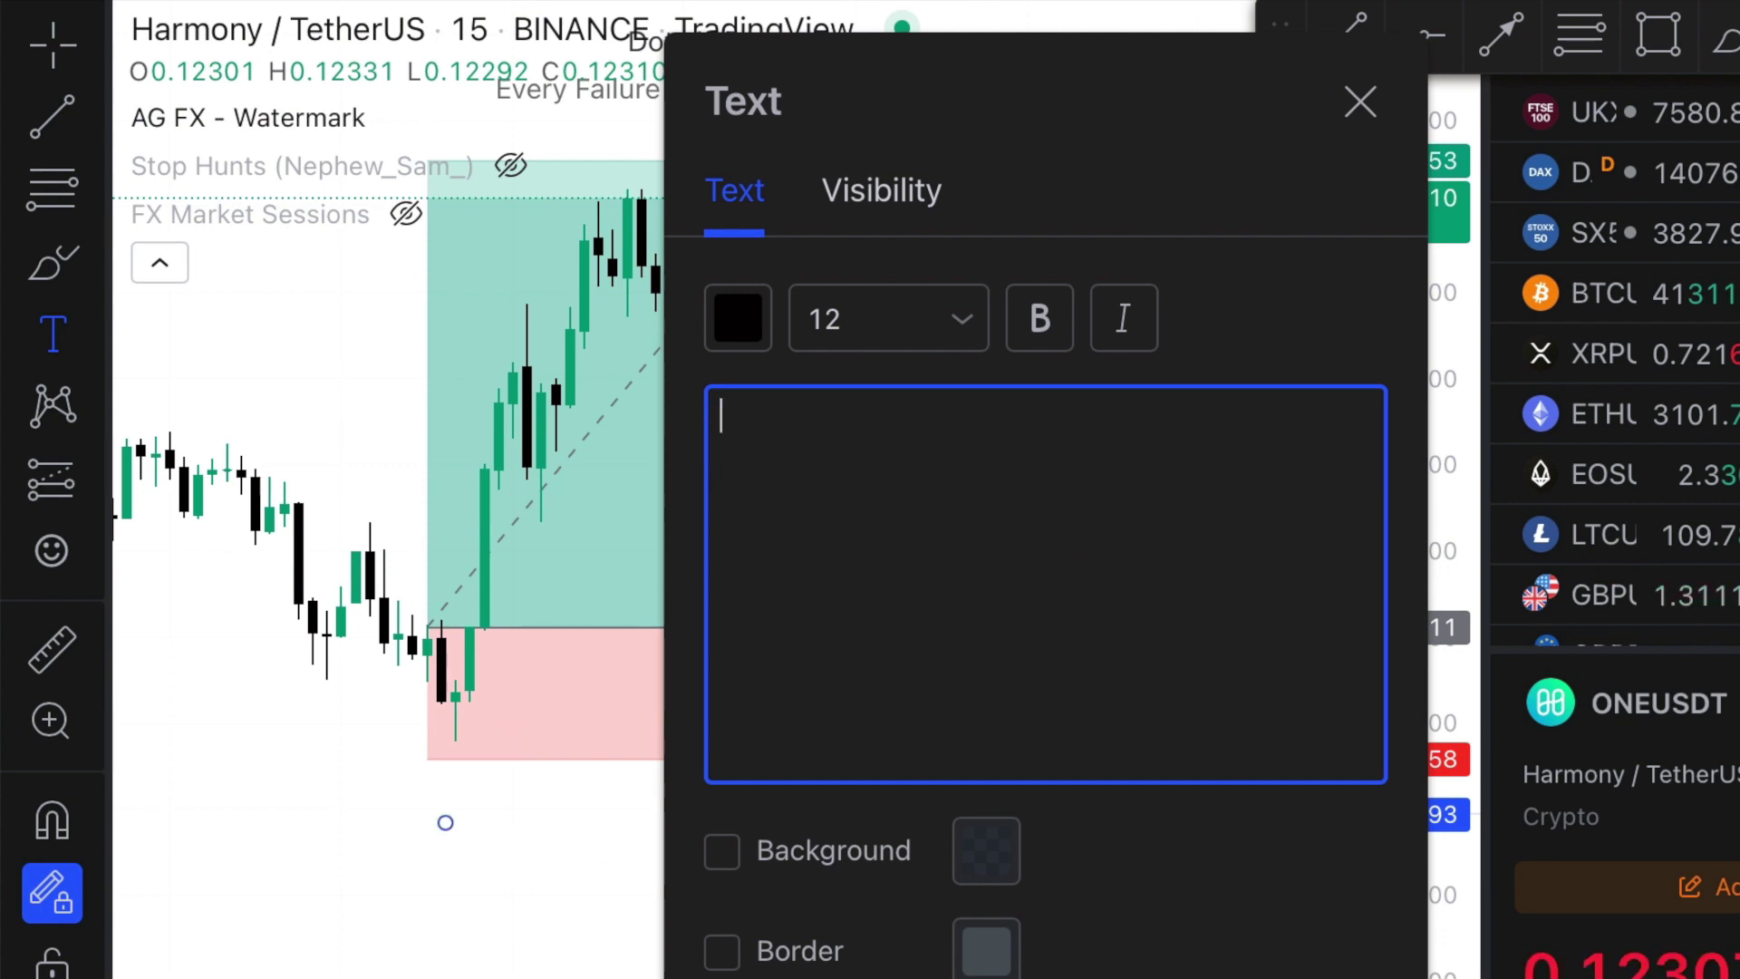
{"action": "type", "text": "100"}
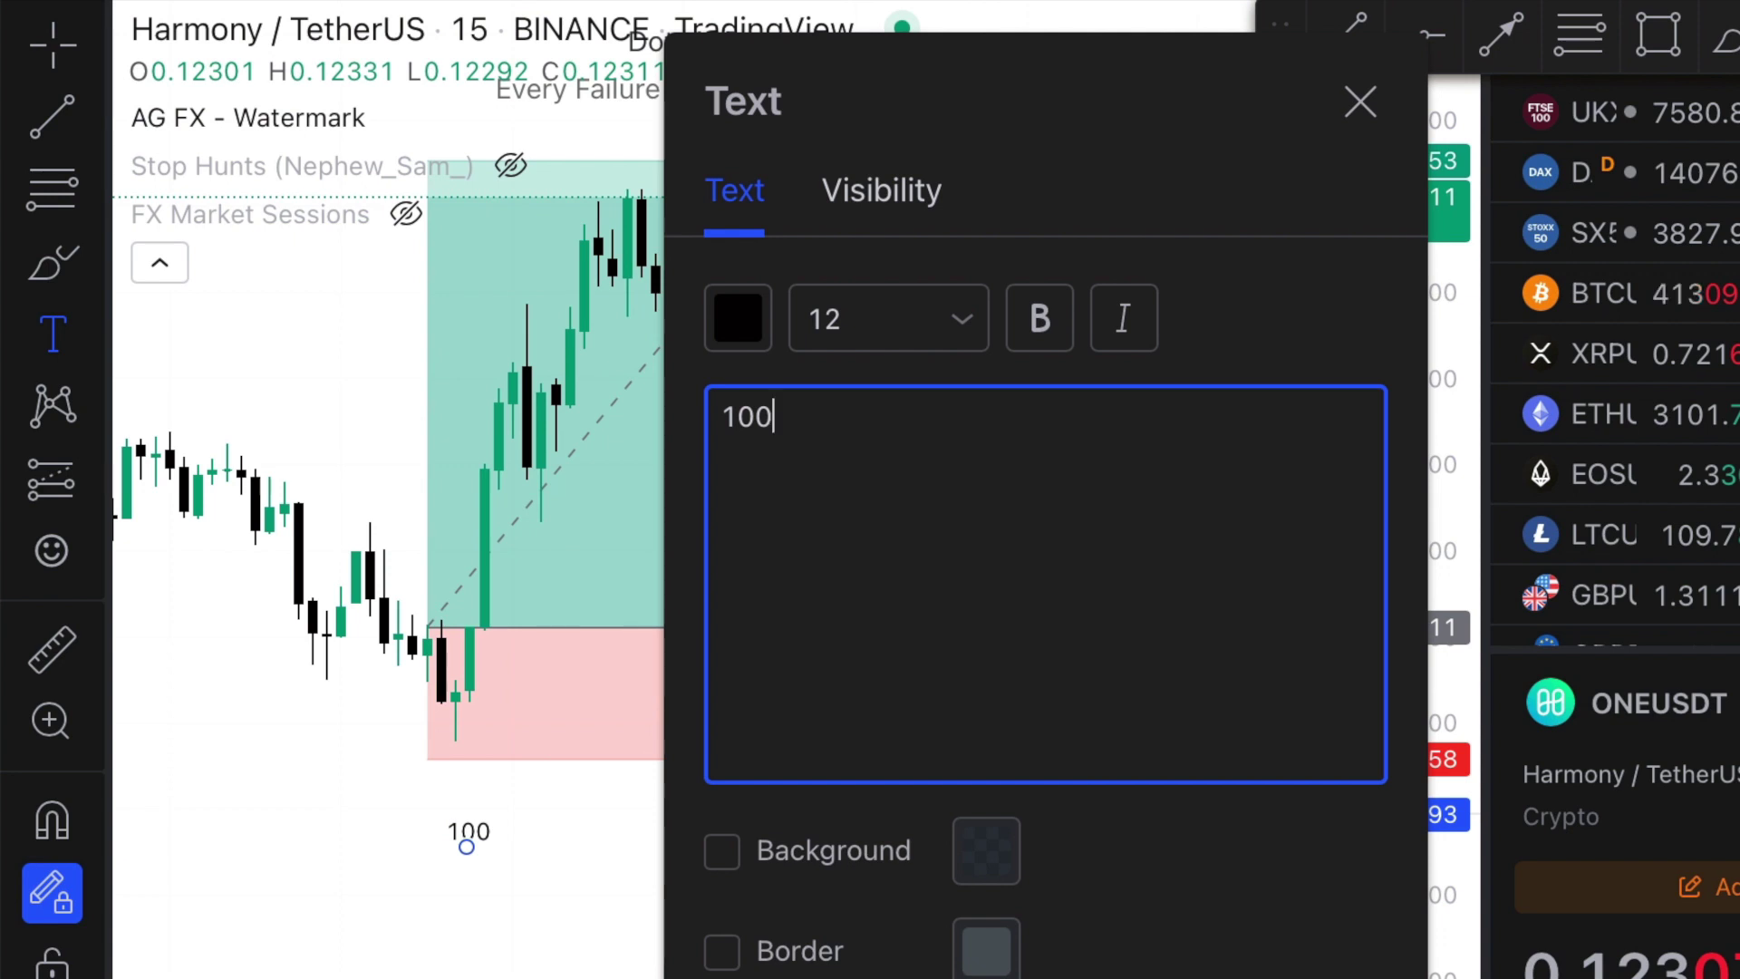
{"action": "type", "text": "$"}
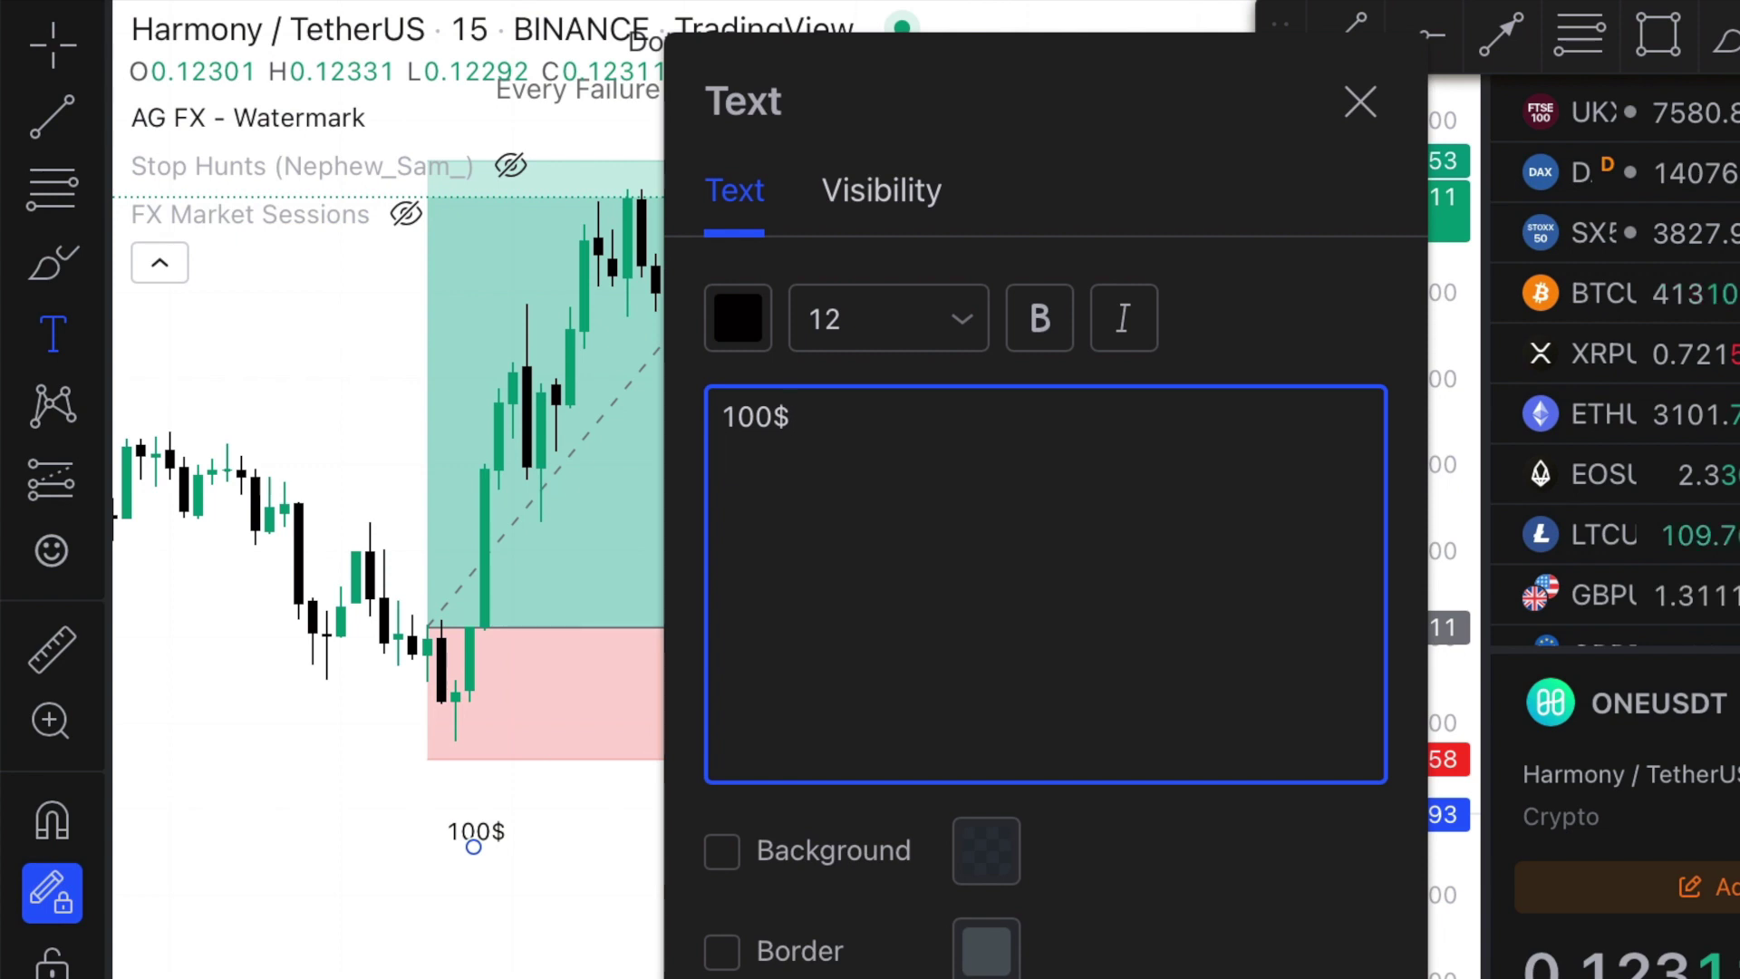
{"action": "type", "text": "10"}
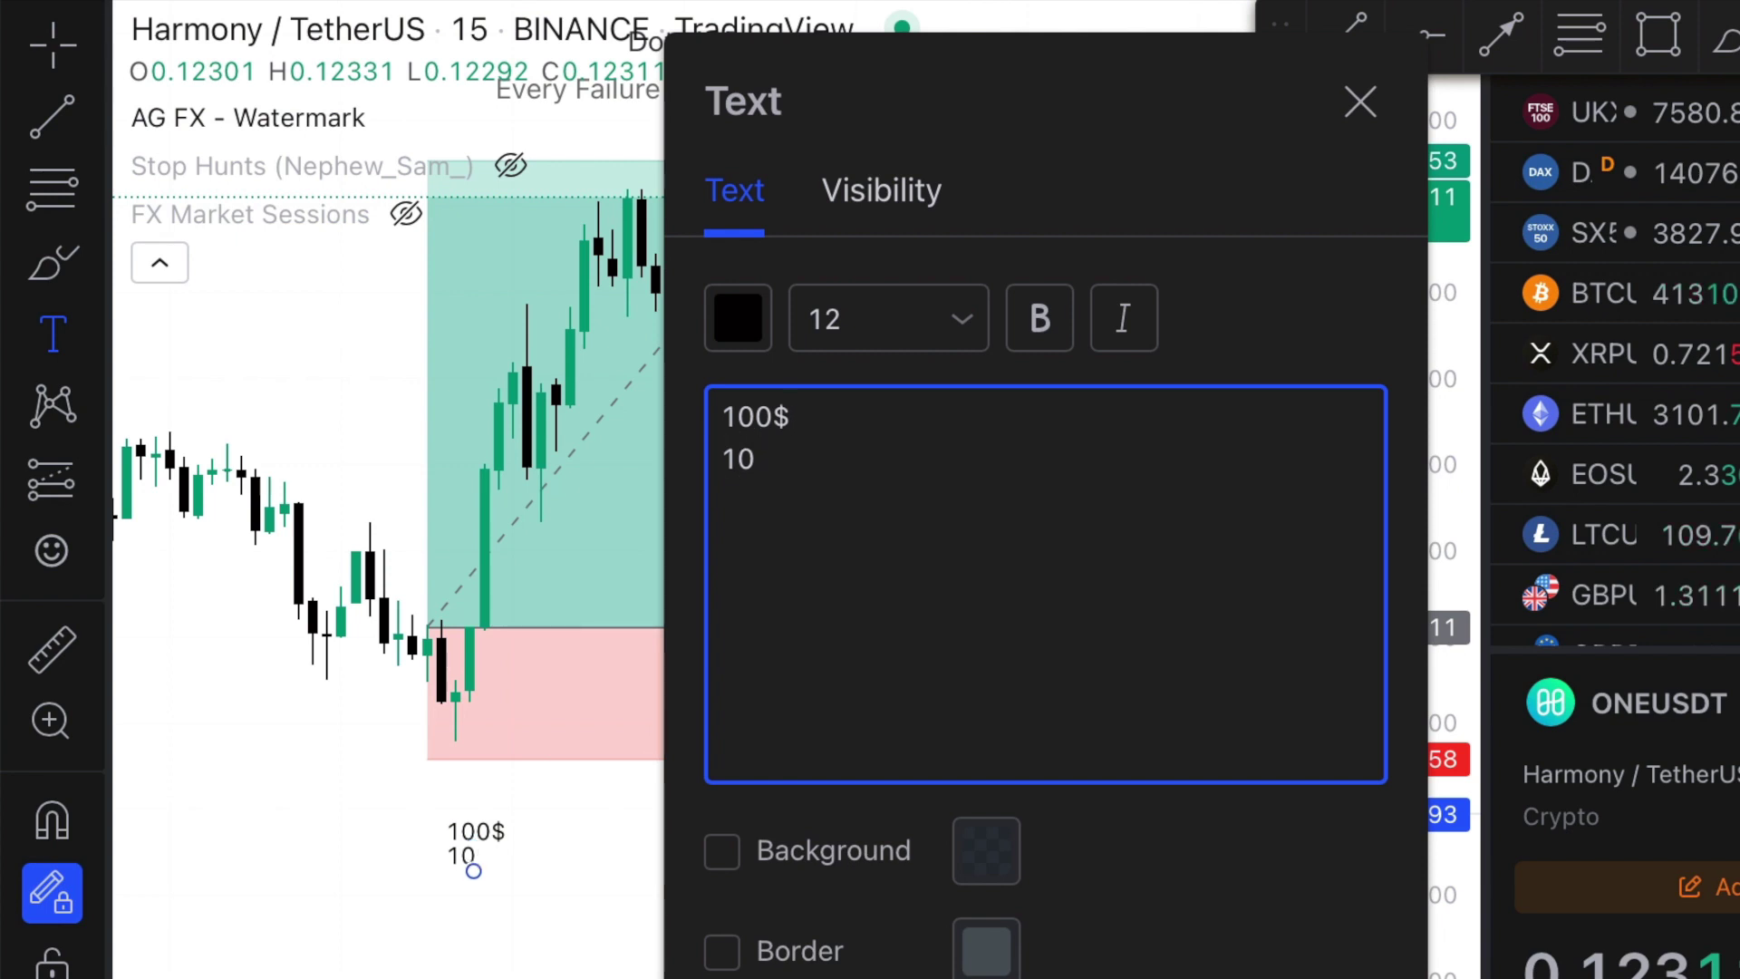
{"action": "type", "text": "%"}
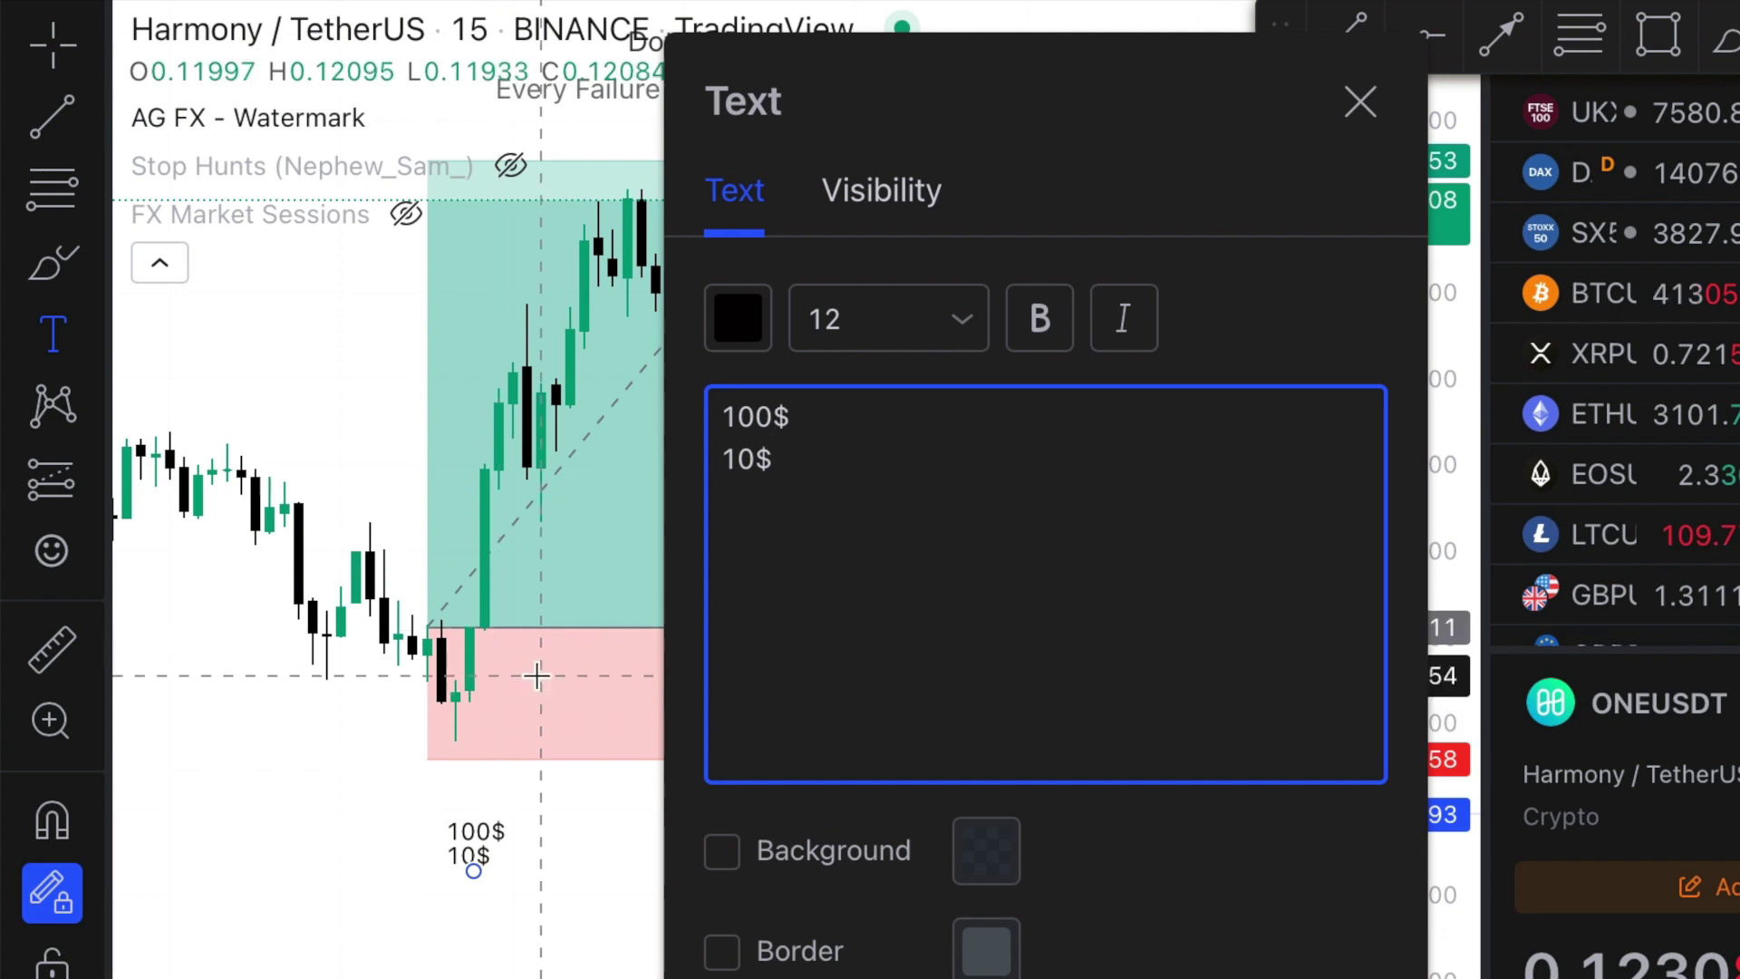
{"action": "left_click_drag", "start_coordinate": [802, 477], "coordinate": [698, 399]}
{"action": "key", "text": "BackSpace"}
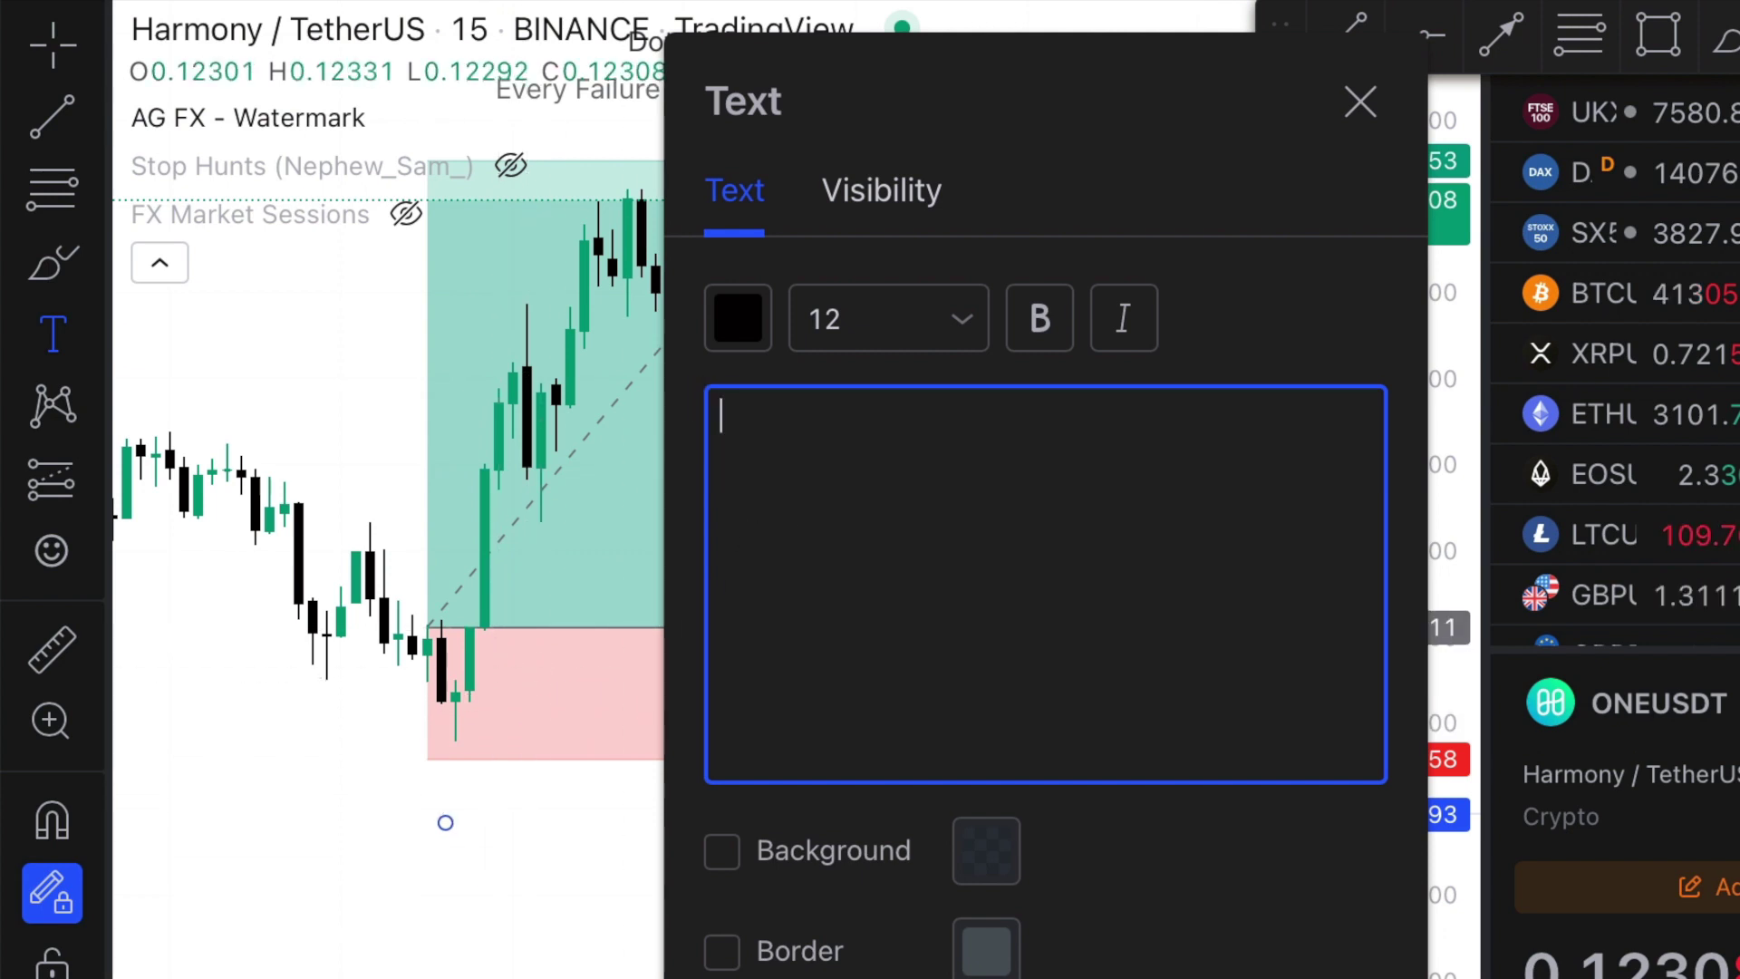
Place a note with the default 'Text' label below the candles
{"action": "left_click", "coordinate": [1361, 96]}
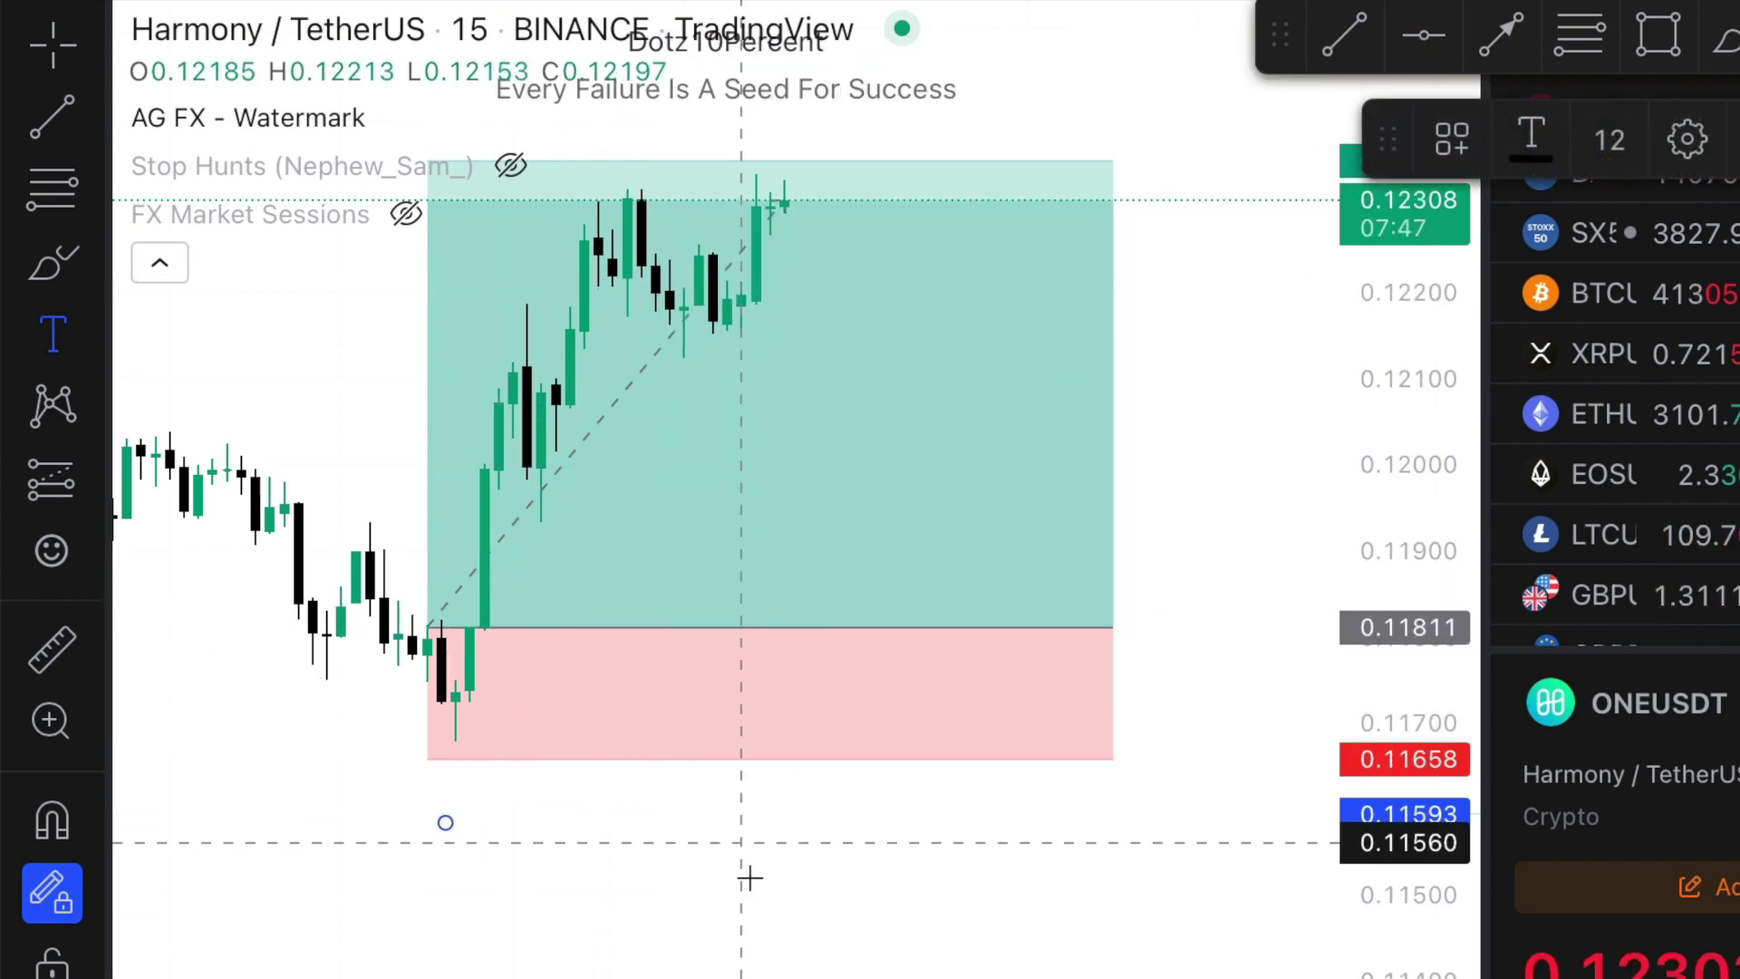
{"action": "left_click", "coordinate": [780, 655]}
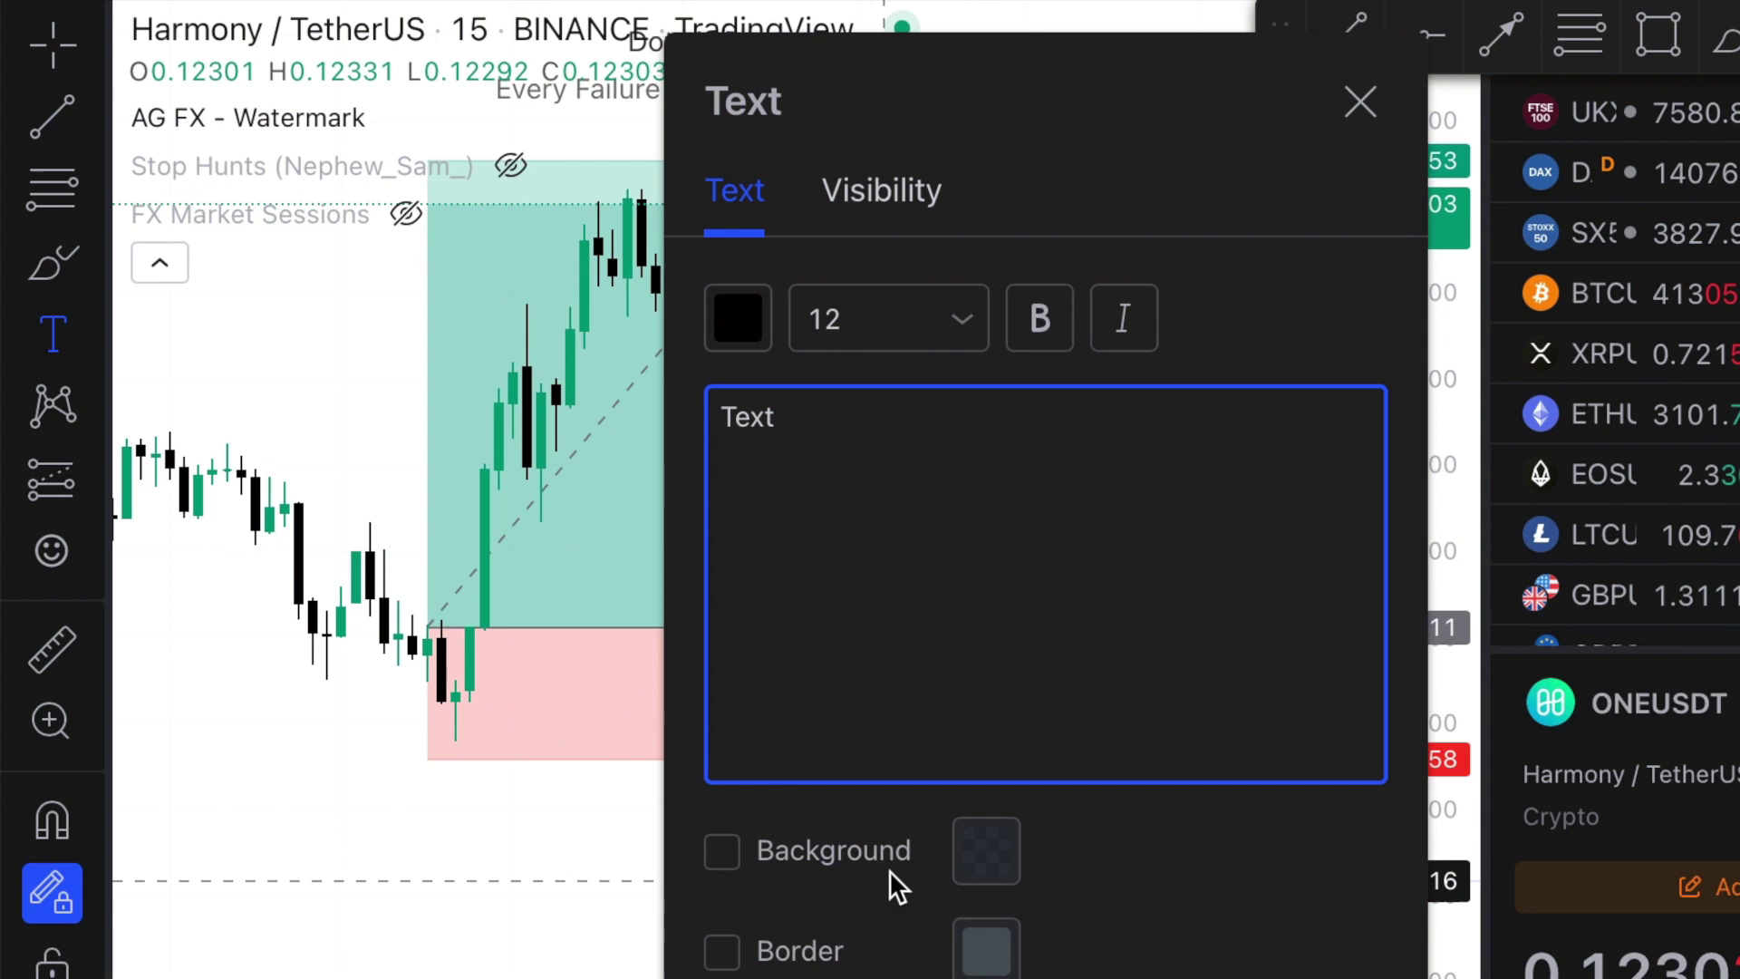
{"action": "left_click", "coordinate": [1372, 126]}
Delete the long-position drawing from the chart
{"action": "left_click", "coordinate": [53, 52]}
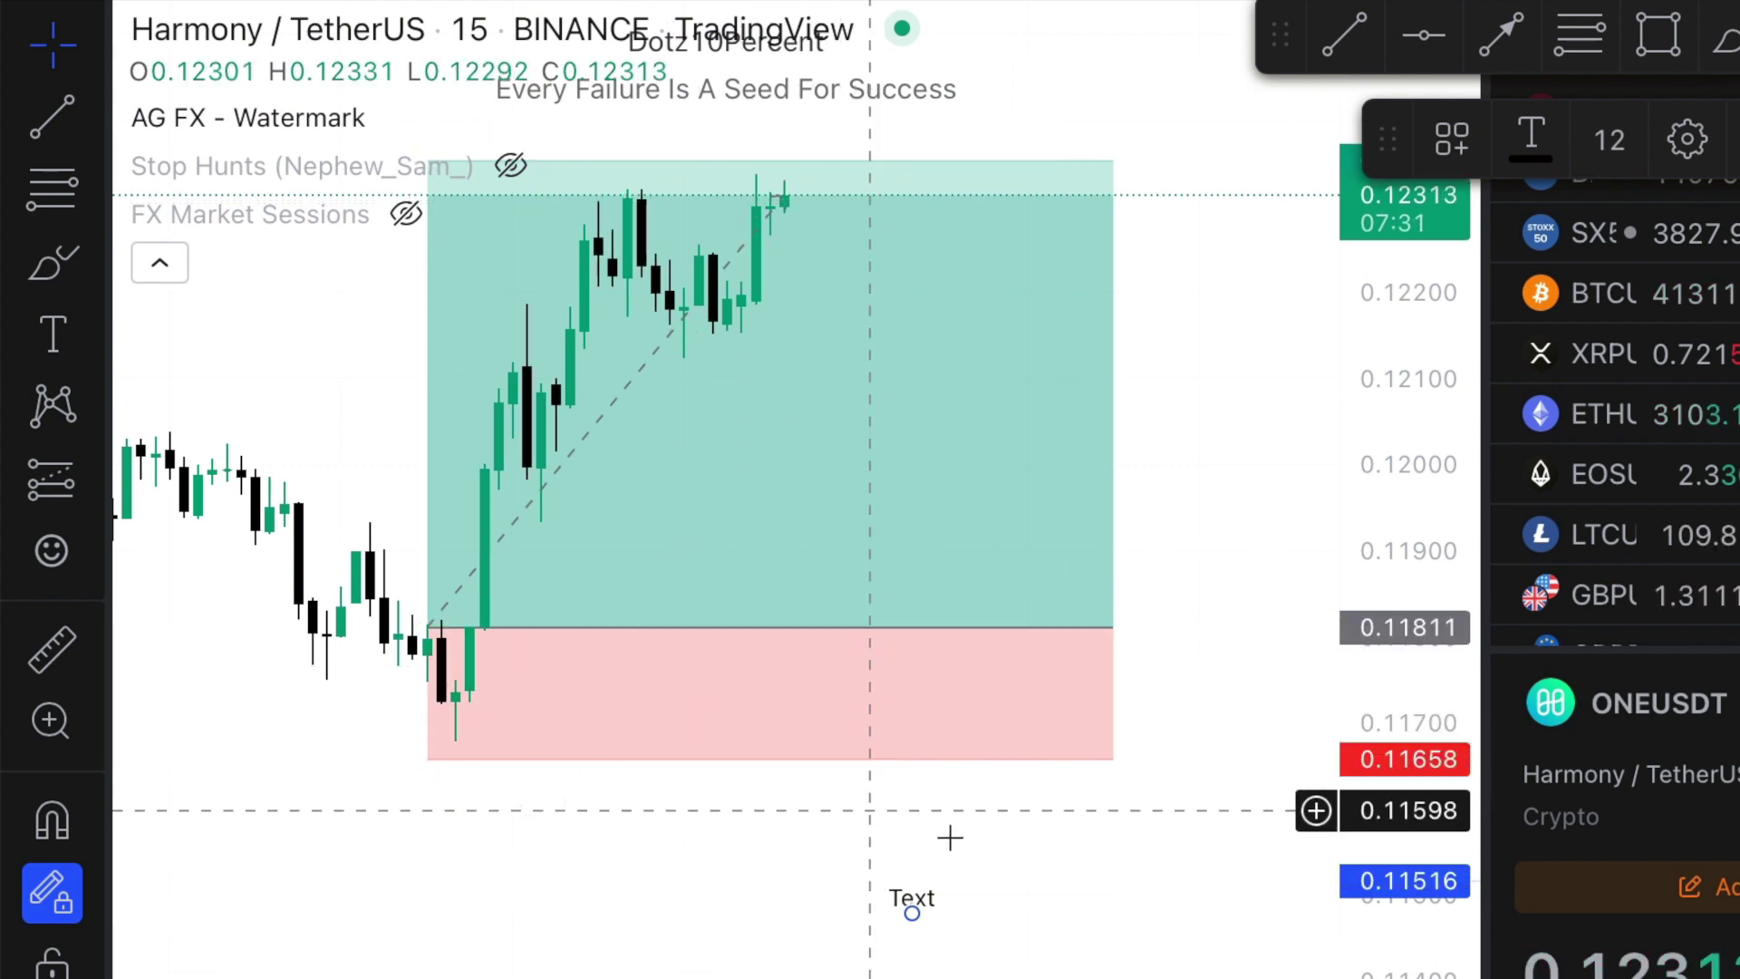
{"action": "left_click", "coordinate": [796, 547]}
{"action": "key", "text": "Delete"}
Place a short position at the latest candles with entry 0.12265
{"action": "scroll", "coordinate": [841, 626], "scroll_direction": "left", "scroll_amount": 5}
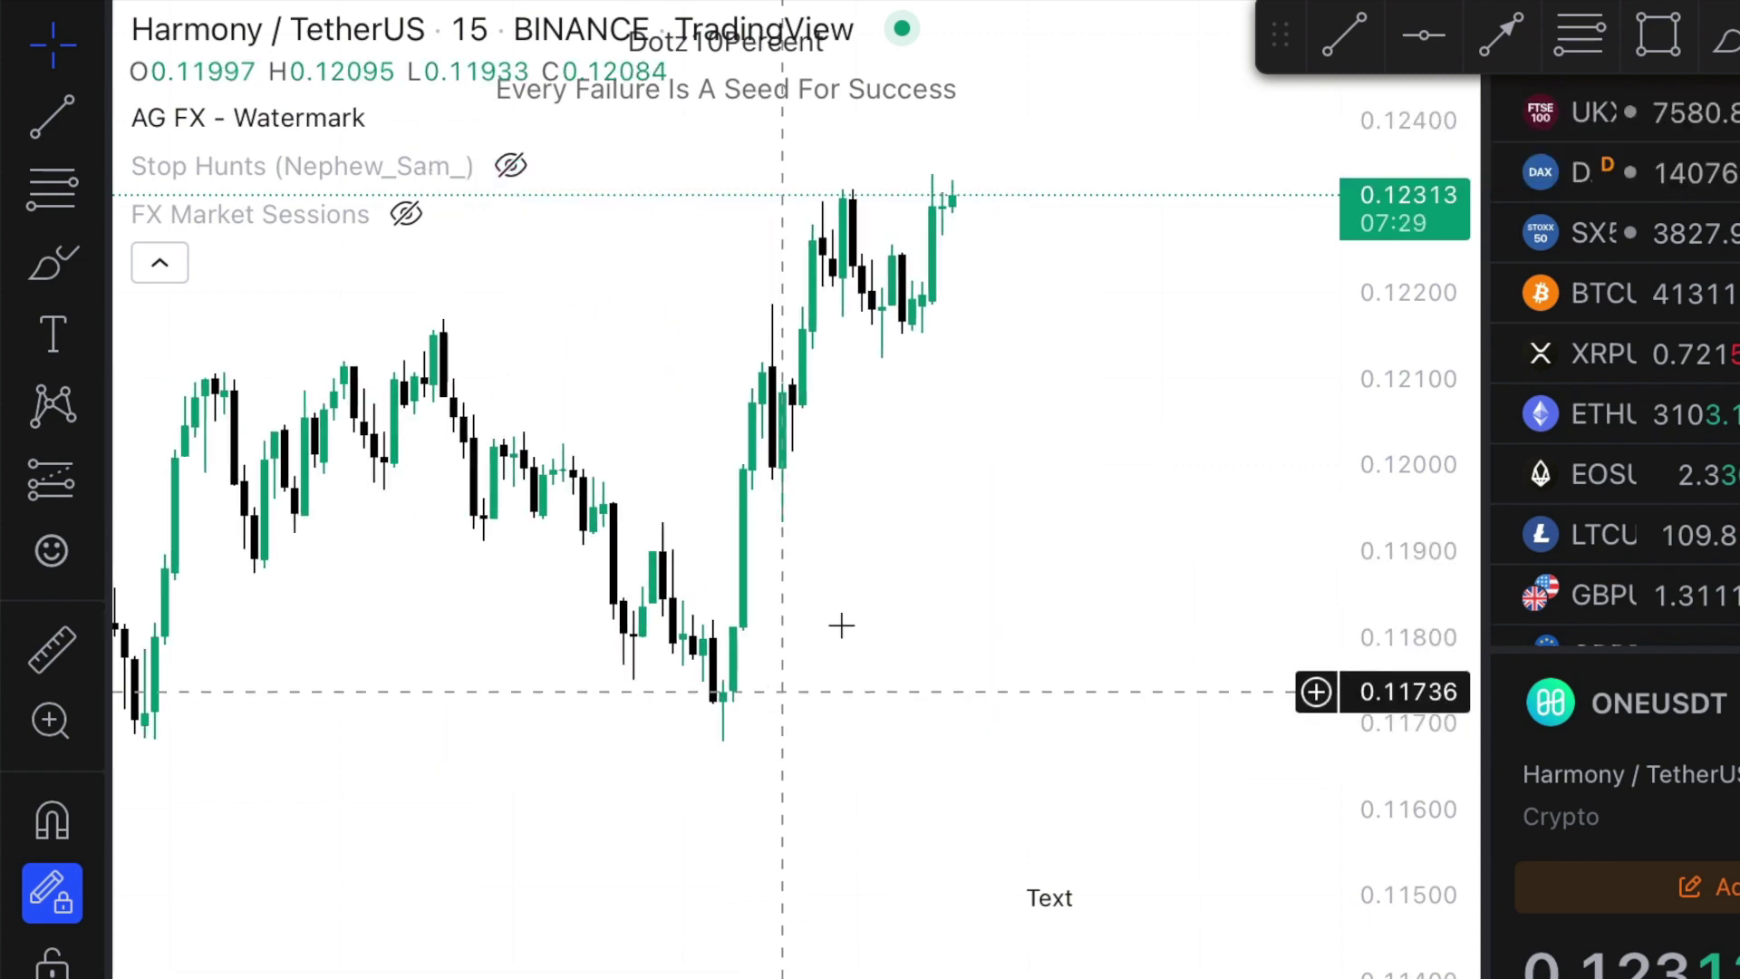
{"action": "left_click_drag", "start_coordinate": [1395, 416], "coordinate": [1391, 525]}
{"action": "scroll", "coordinate": [1003, 797], "scroll_direction": "down", "scroll_amount": 3}
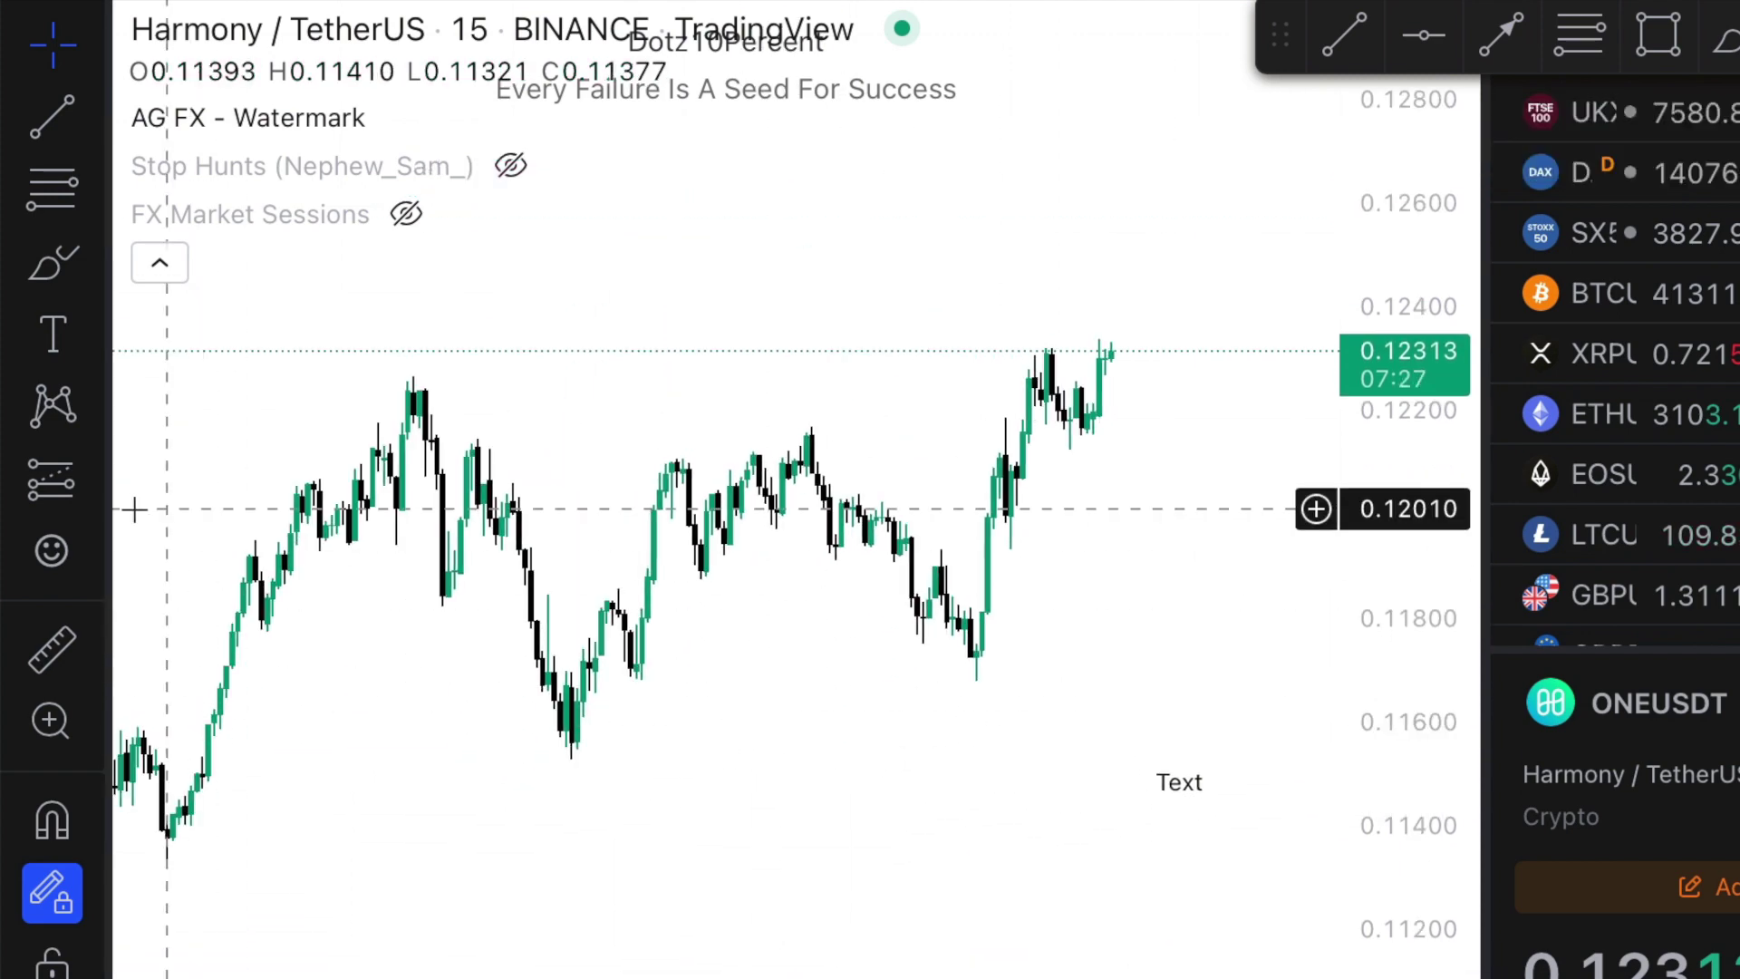
{"action": "left_click", "coordinate": [85, 491]}
{"action": "left_click", "coordinate": [319, 580]}
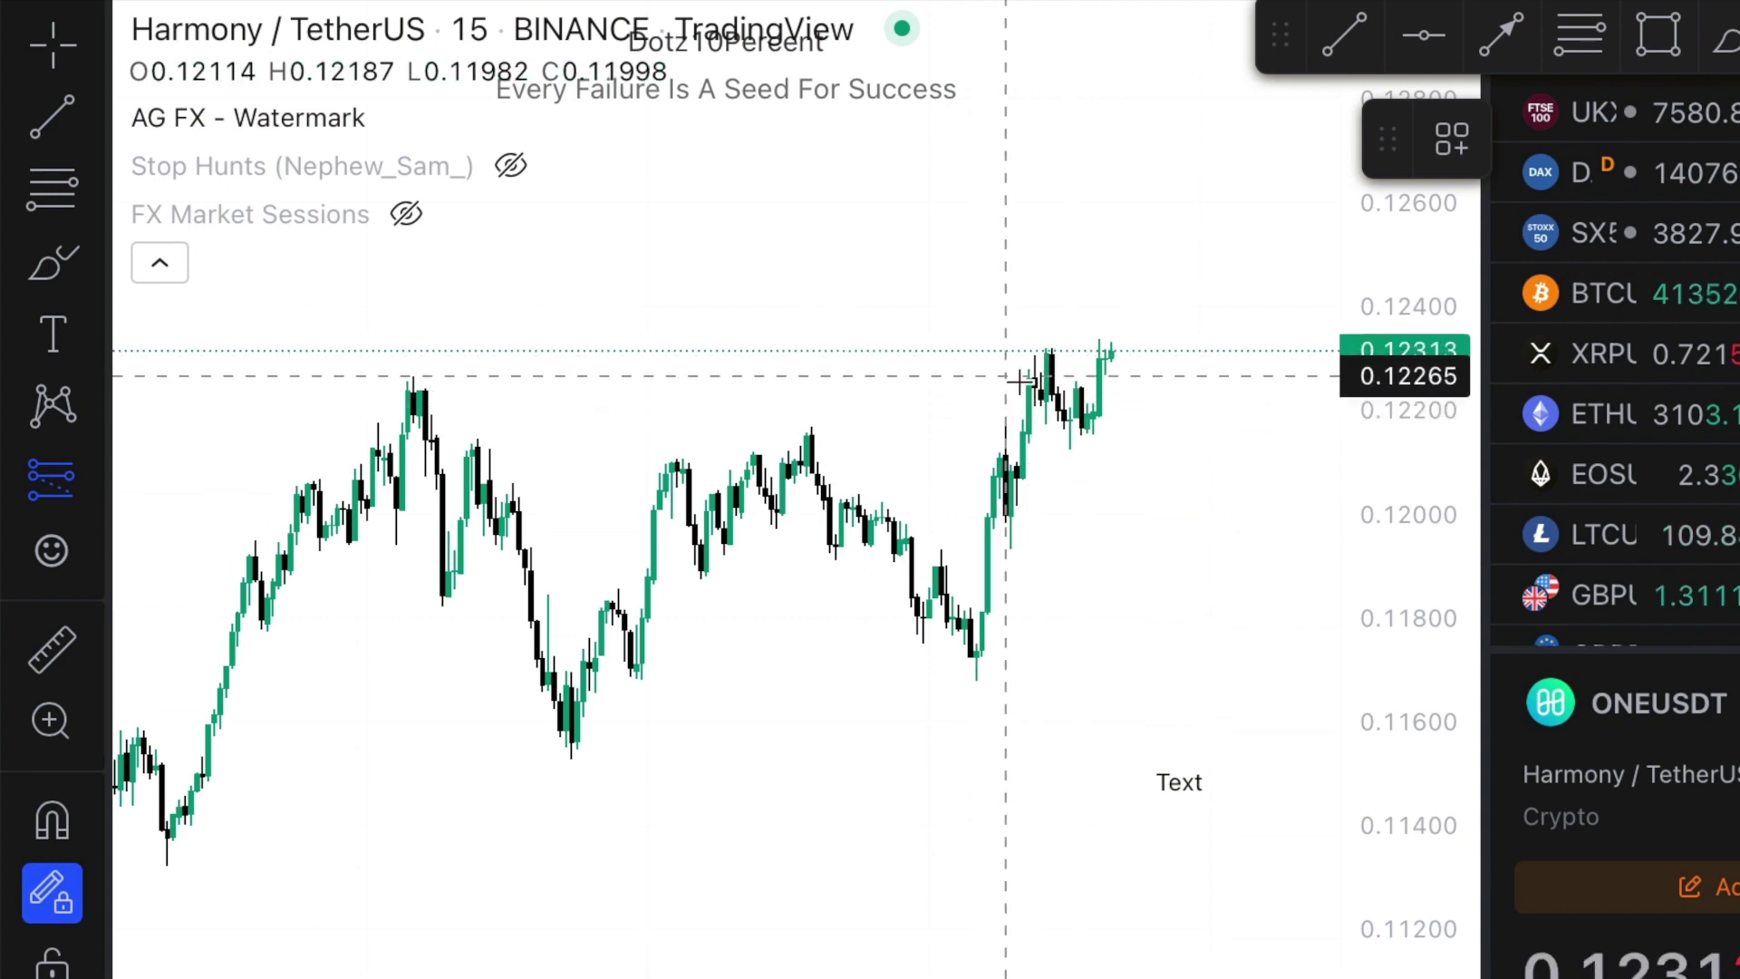
{"action": "left_click", "coordinate": [1069, 376]}
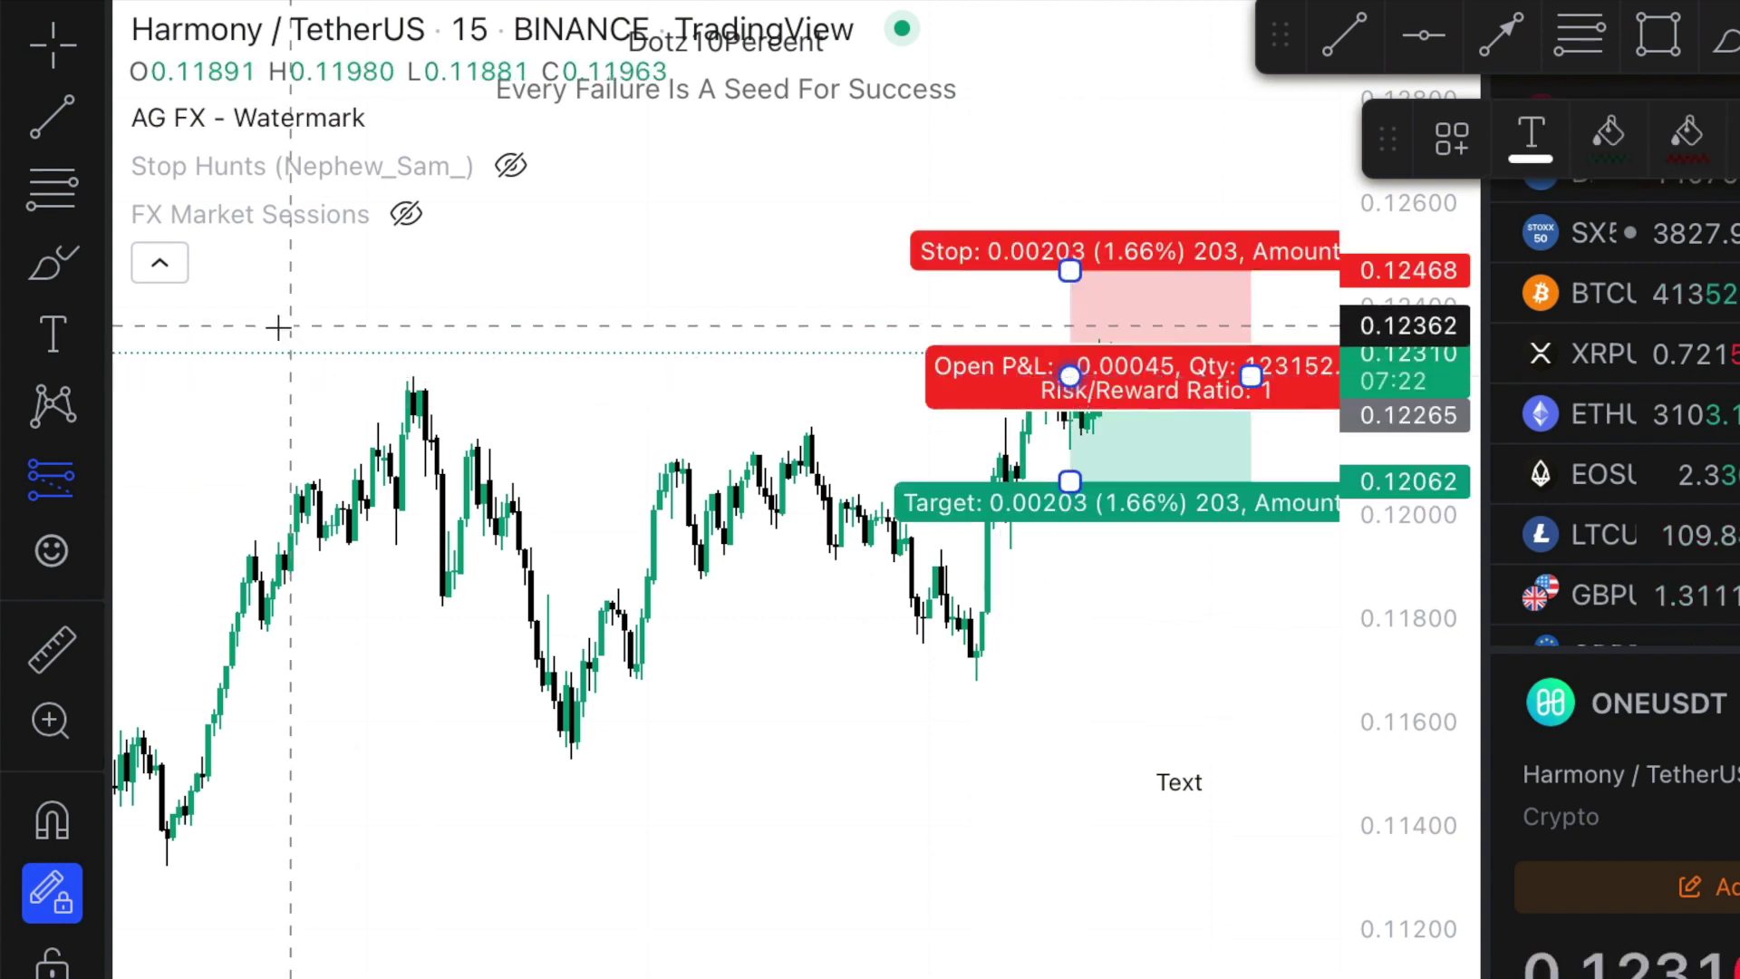
{"action": "left_click", "coordinate": [53, 65]}
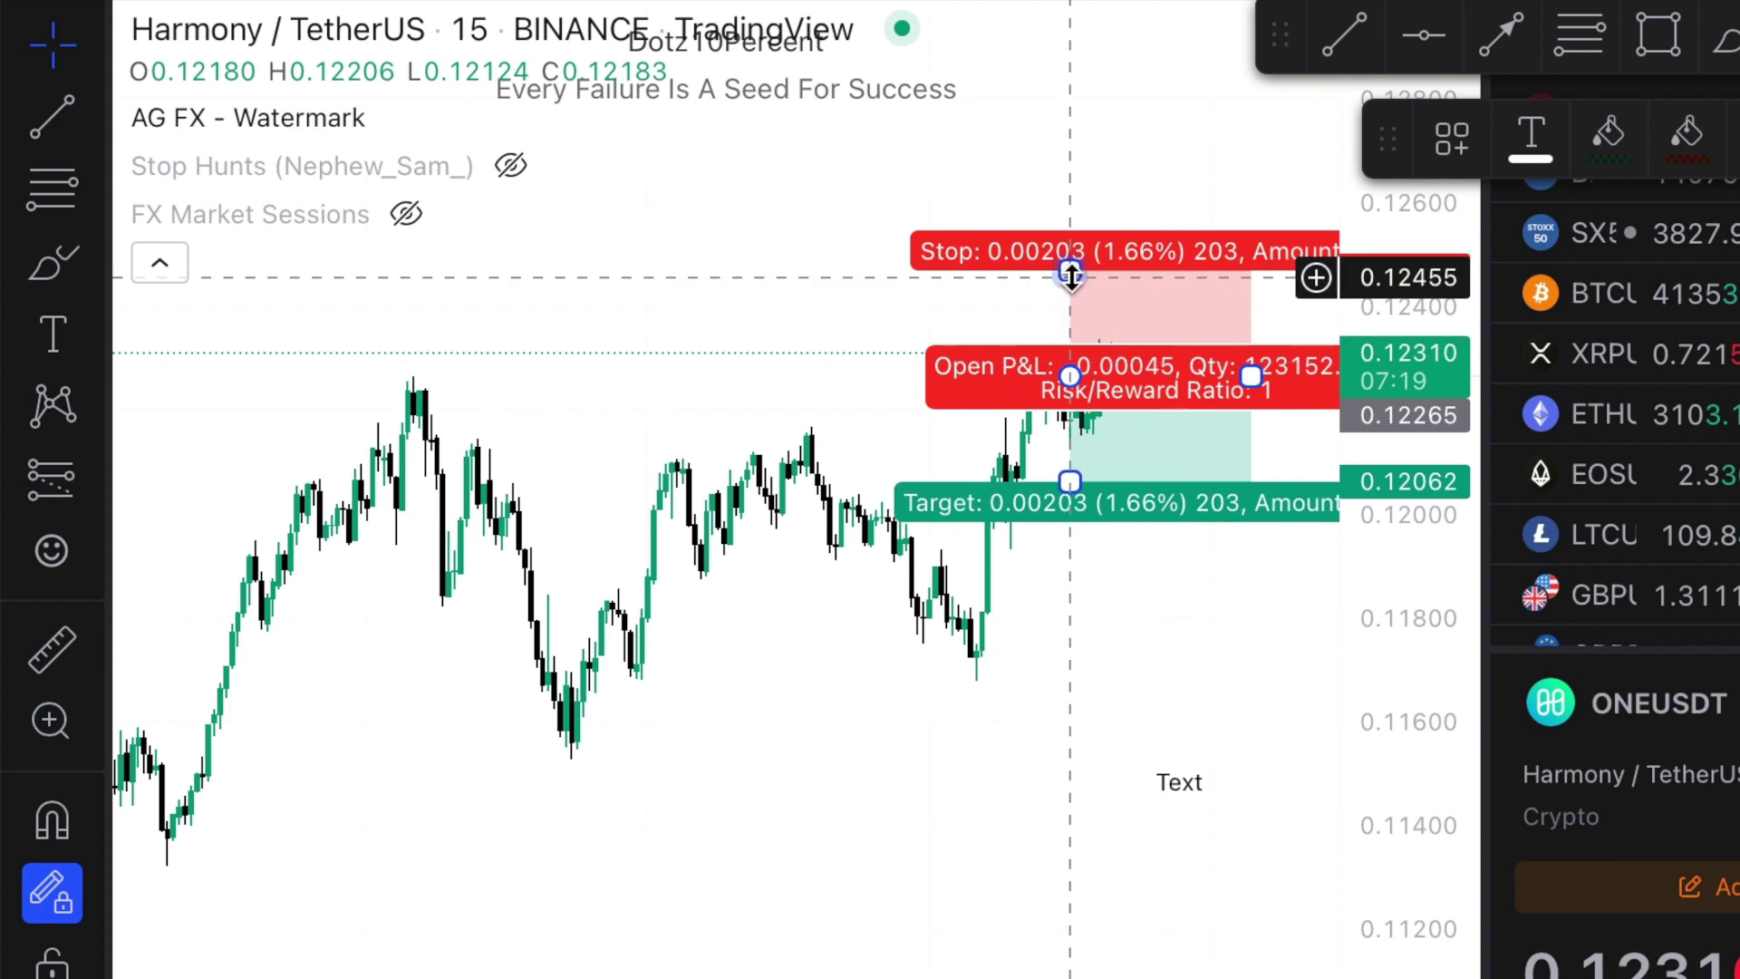
Move the short position's stop to 0.12510 (2%) and target to 0.11676, giving risk/reward 2.4
{"action": "left_click_drag", "start_coordinate": [1071, 274], "coordinate": [1071, 254]}
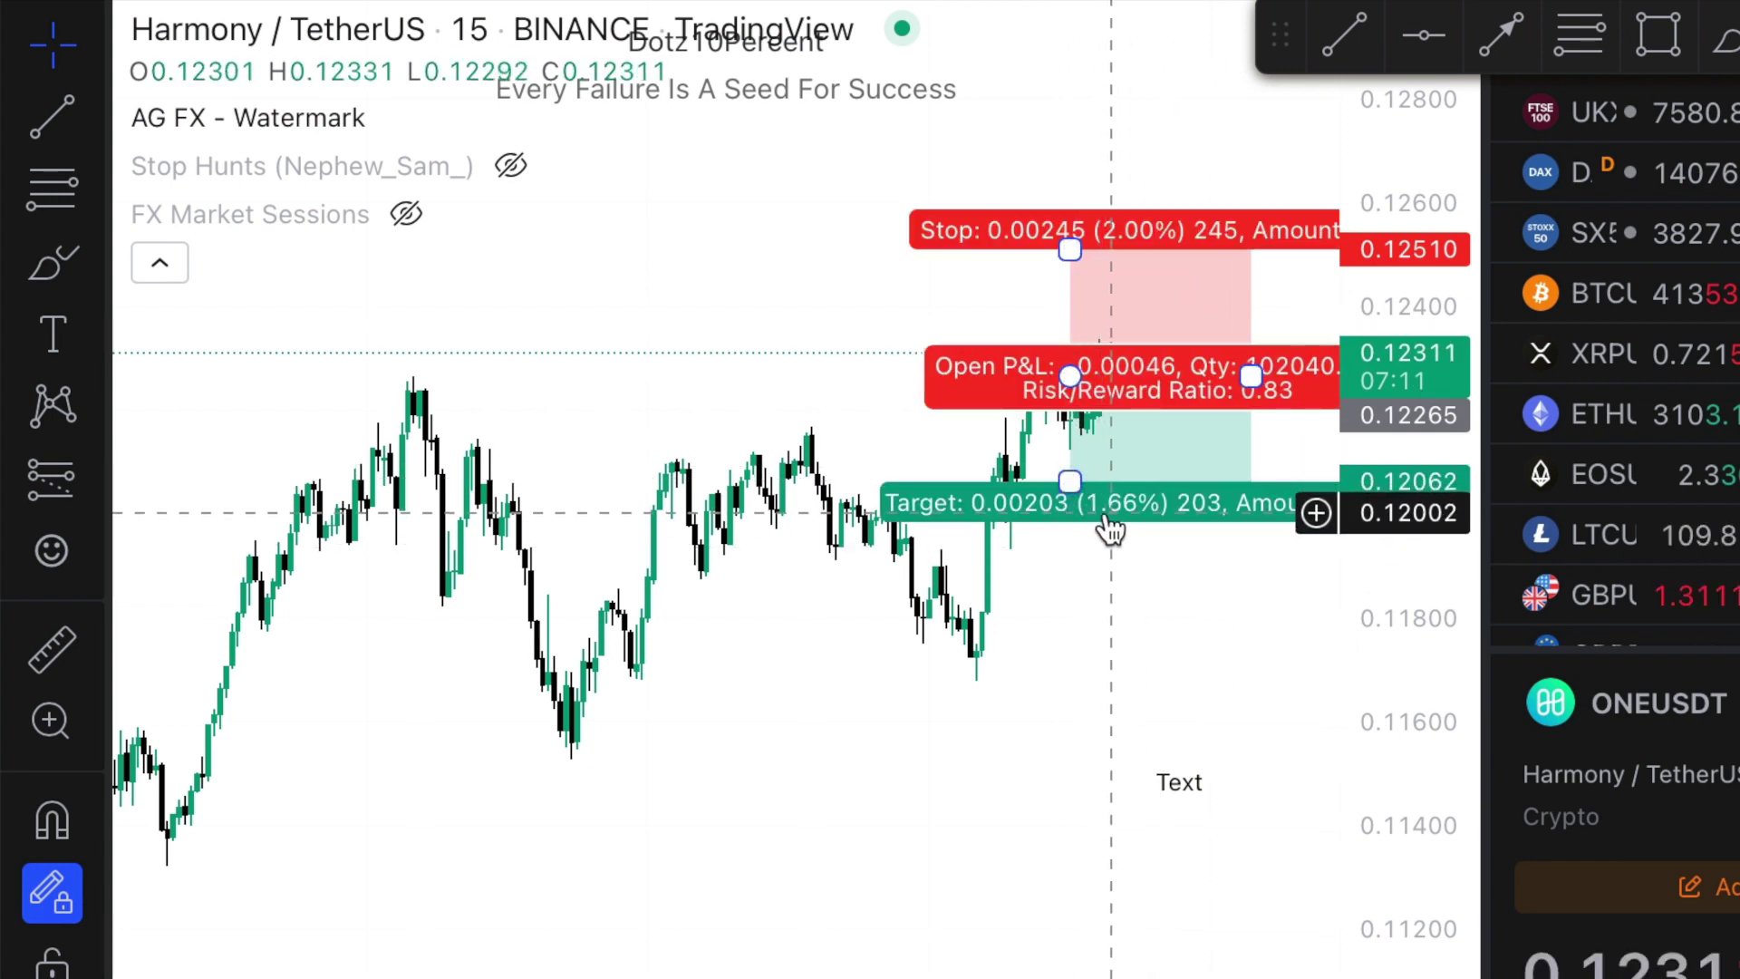
{"action": "left_click_drag", "start_coordinate": [1070, 481], "coordinate": [1070, 682]}
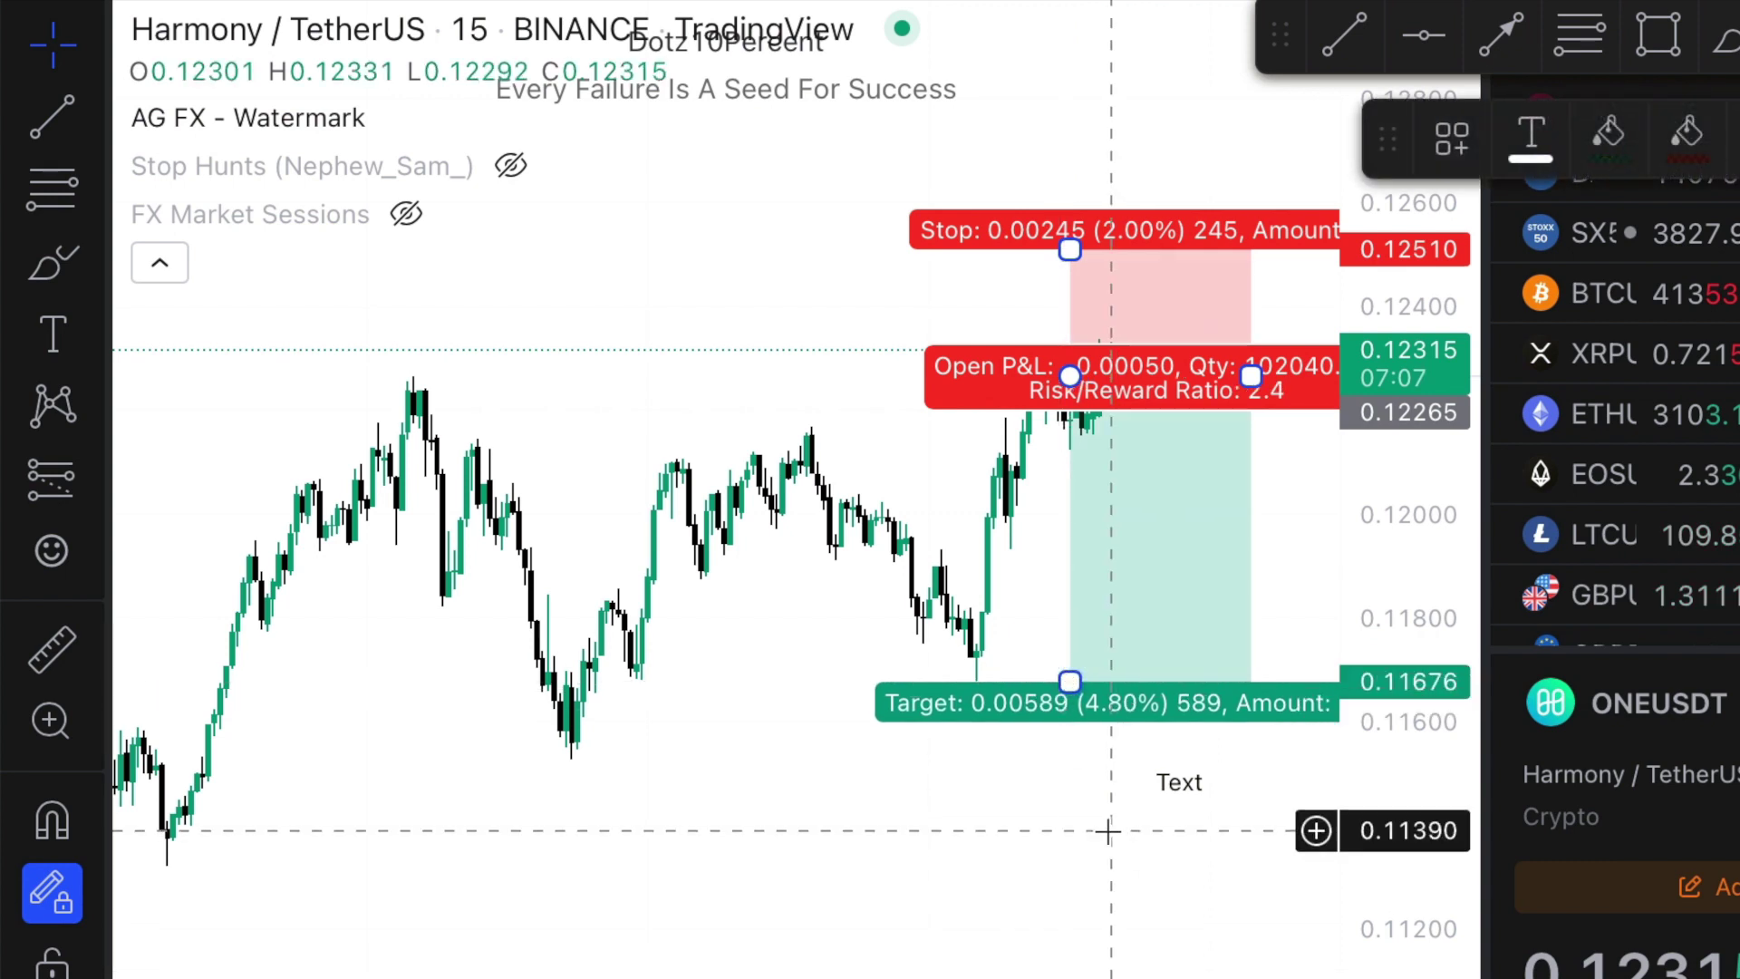
{"action": "scroll", "coordinate": [1107, 830], "scroll_direction": "up", "scroll_amount": 5}
{"action": "left_click", "coordinate": [1242, 531]}
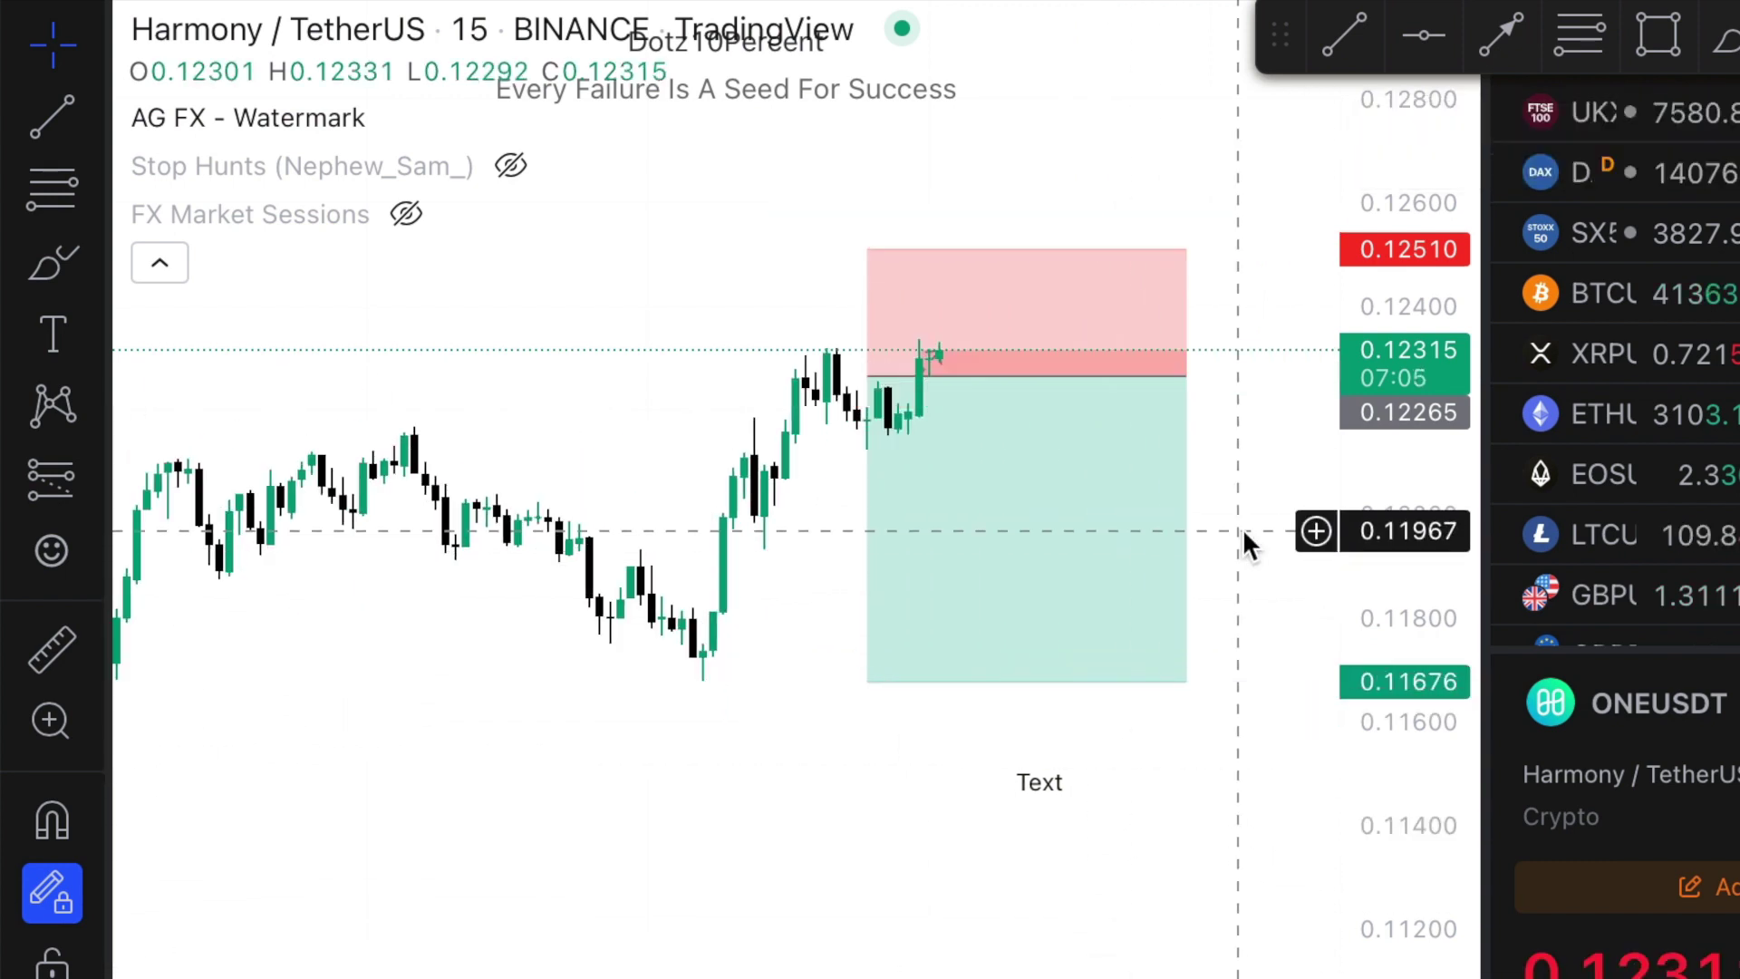
{"action": "left_click", "coordinate": [1145, 432]}
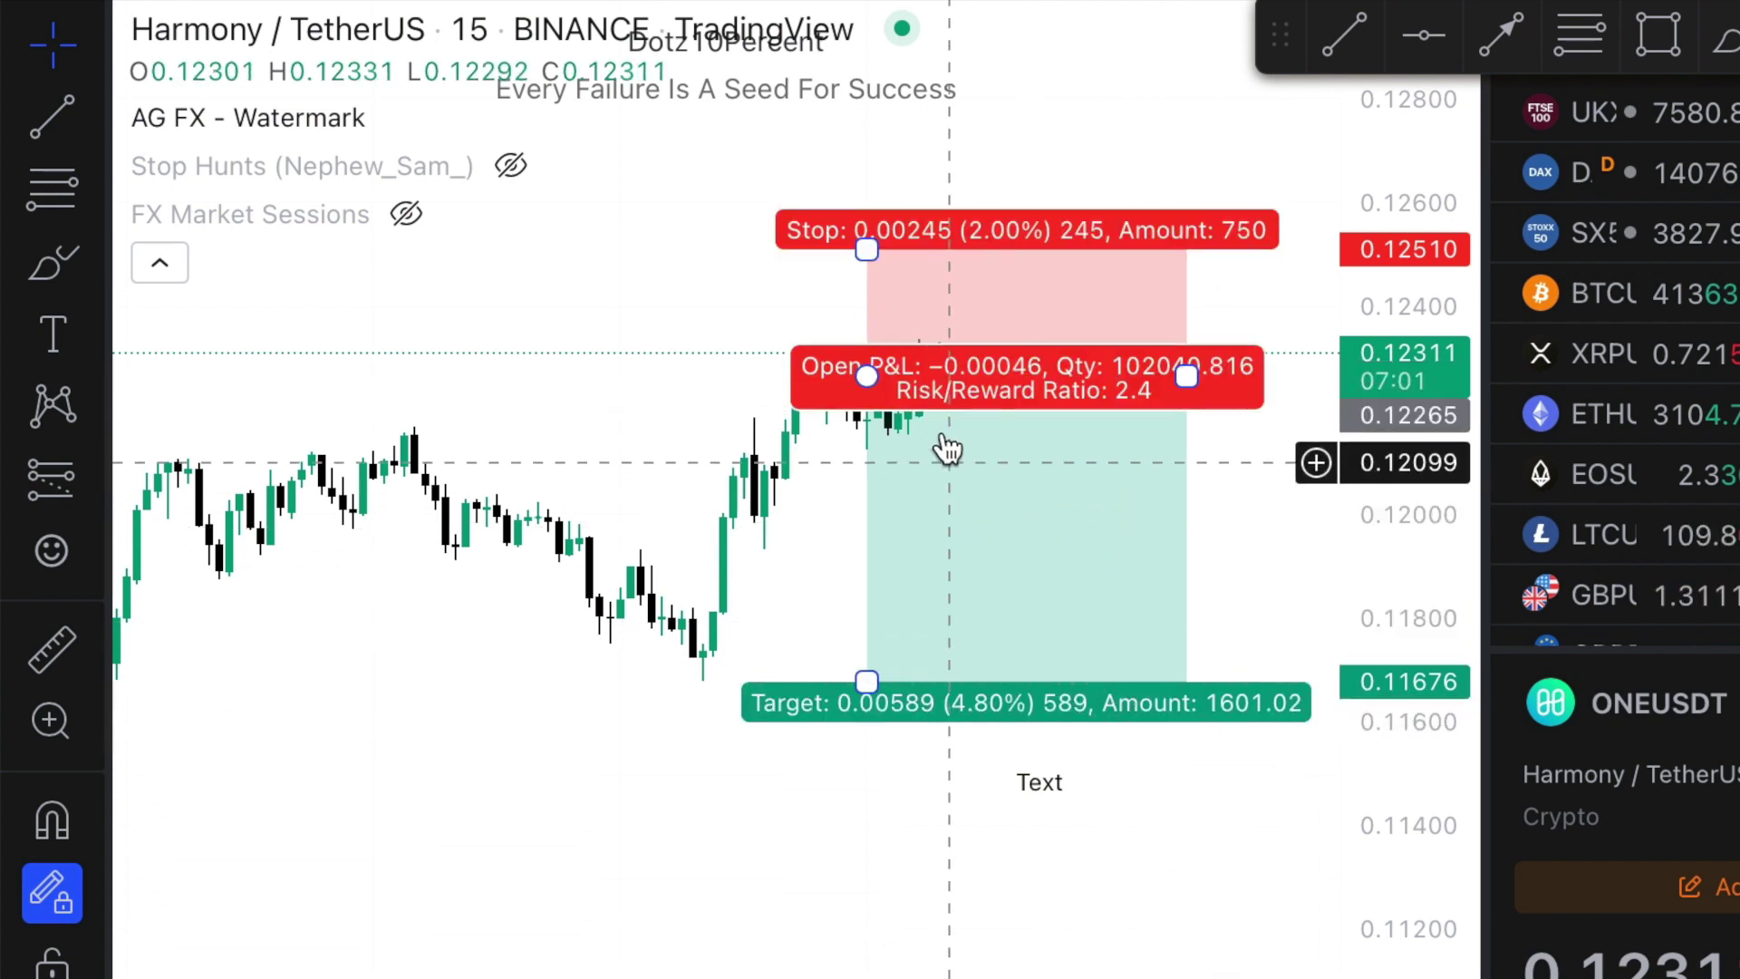
{"action": "left_click", "coordinate": [913, 464]}
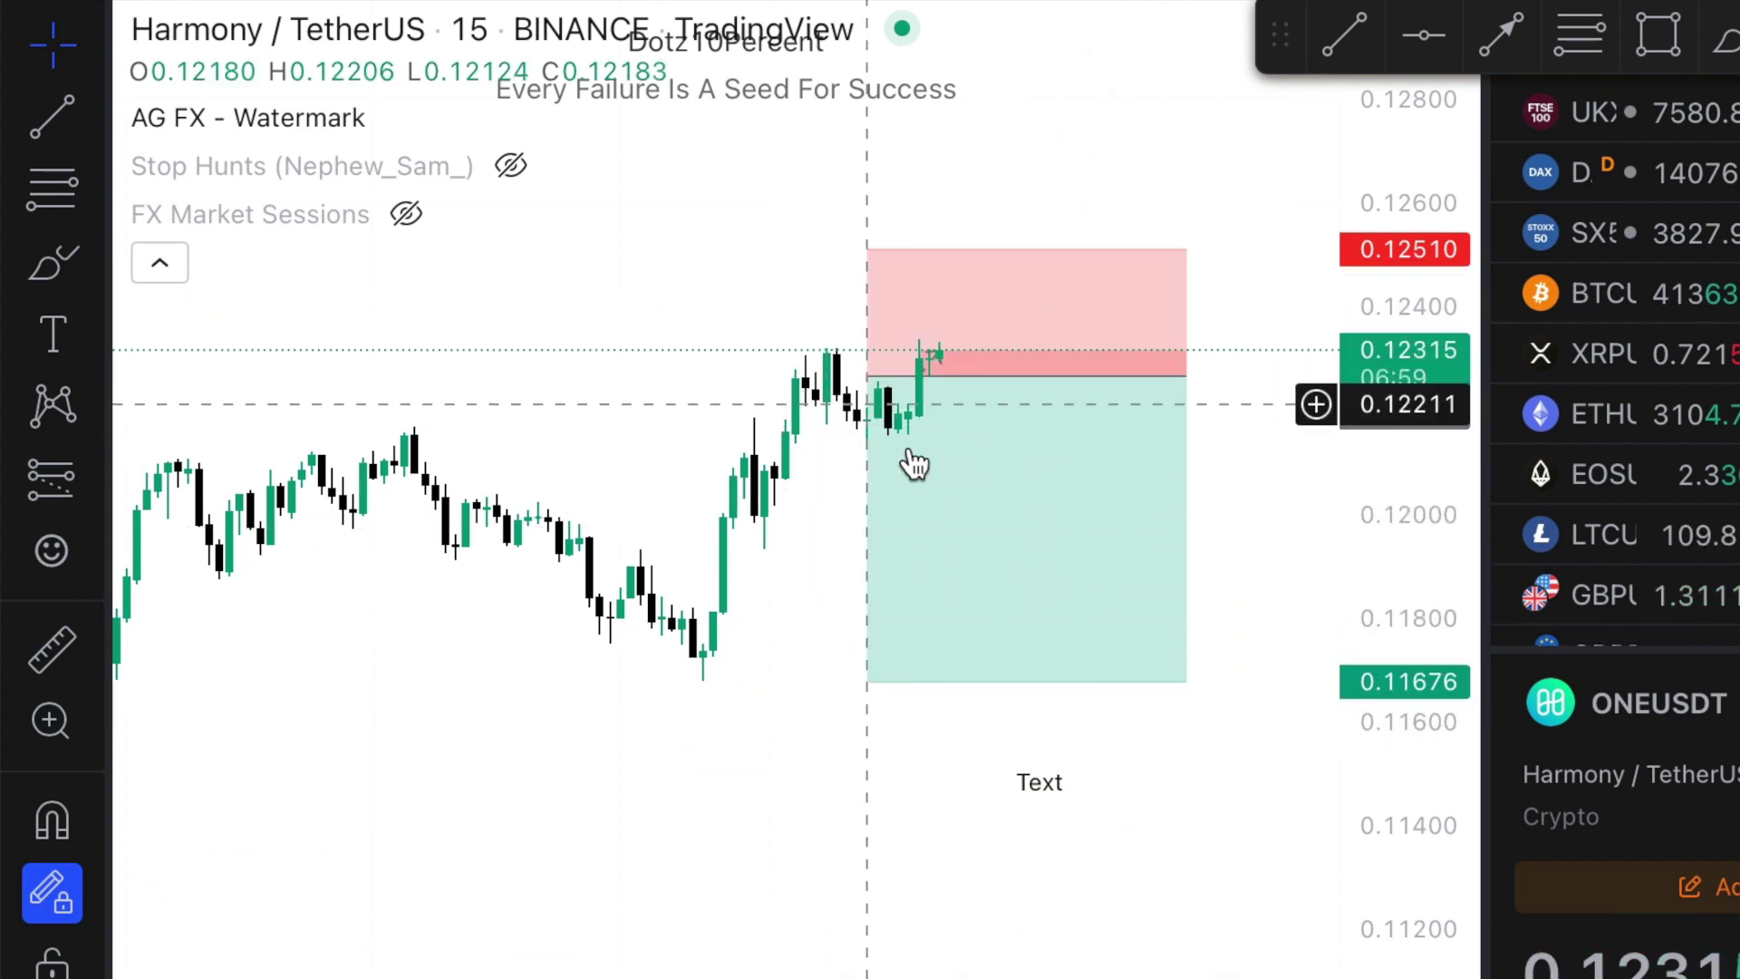
{"action": "left_click", "coordinate": [1017, 438]}
{"action": "left_click", "coordinate": [311, 257]}
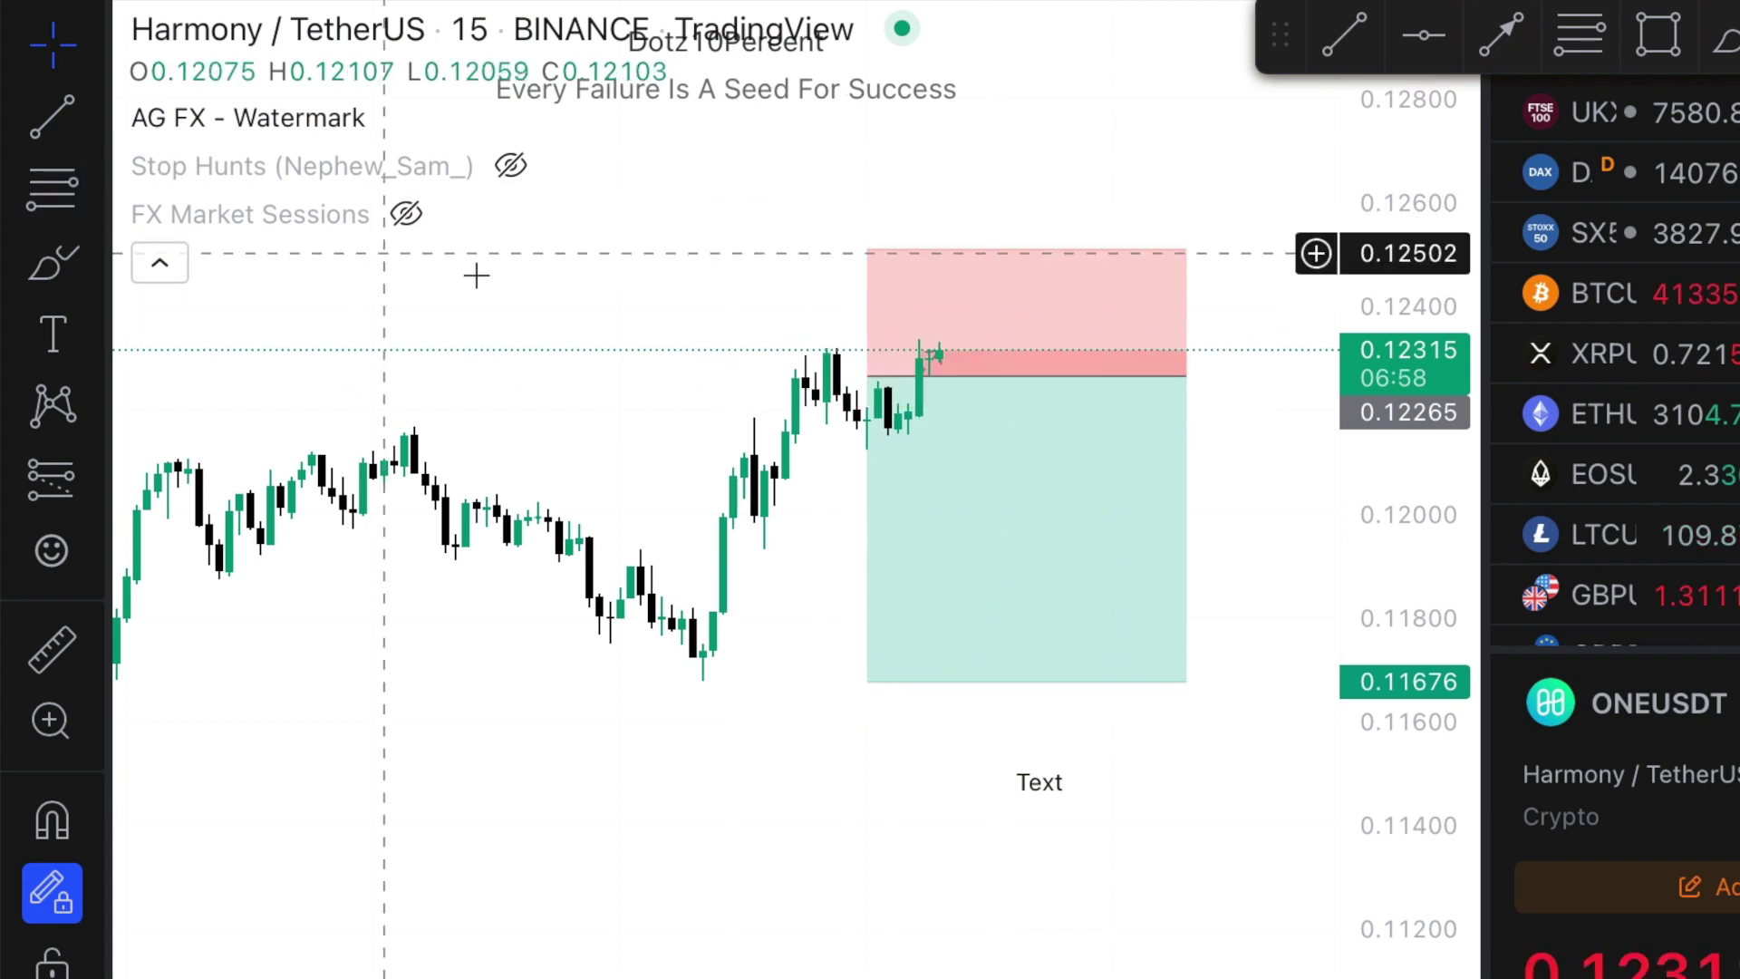
Add a new note above the candles and erase its trial text ('10$', '10 / 2 = 5') until empty
{"action": "left_click", "coordinate": [52, 337]}
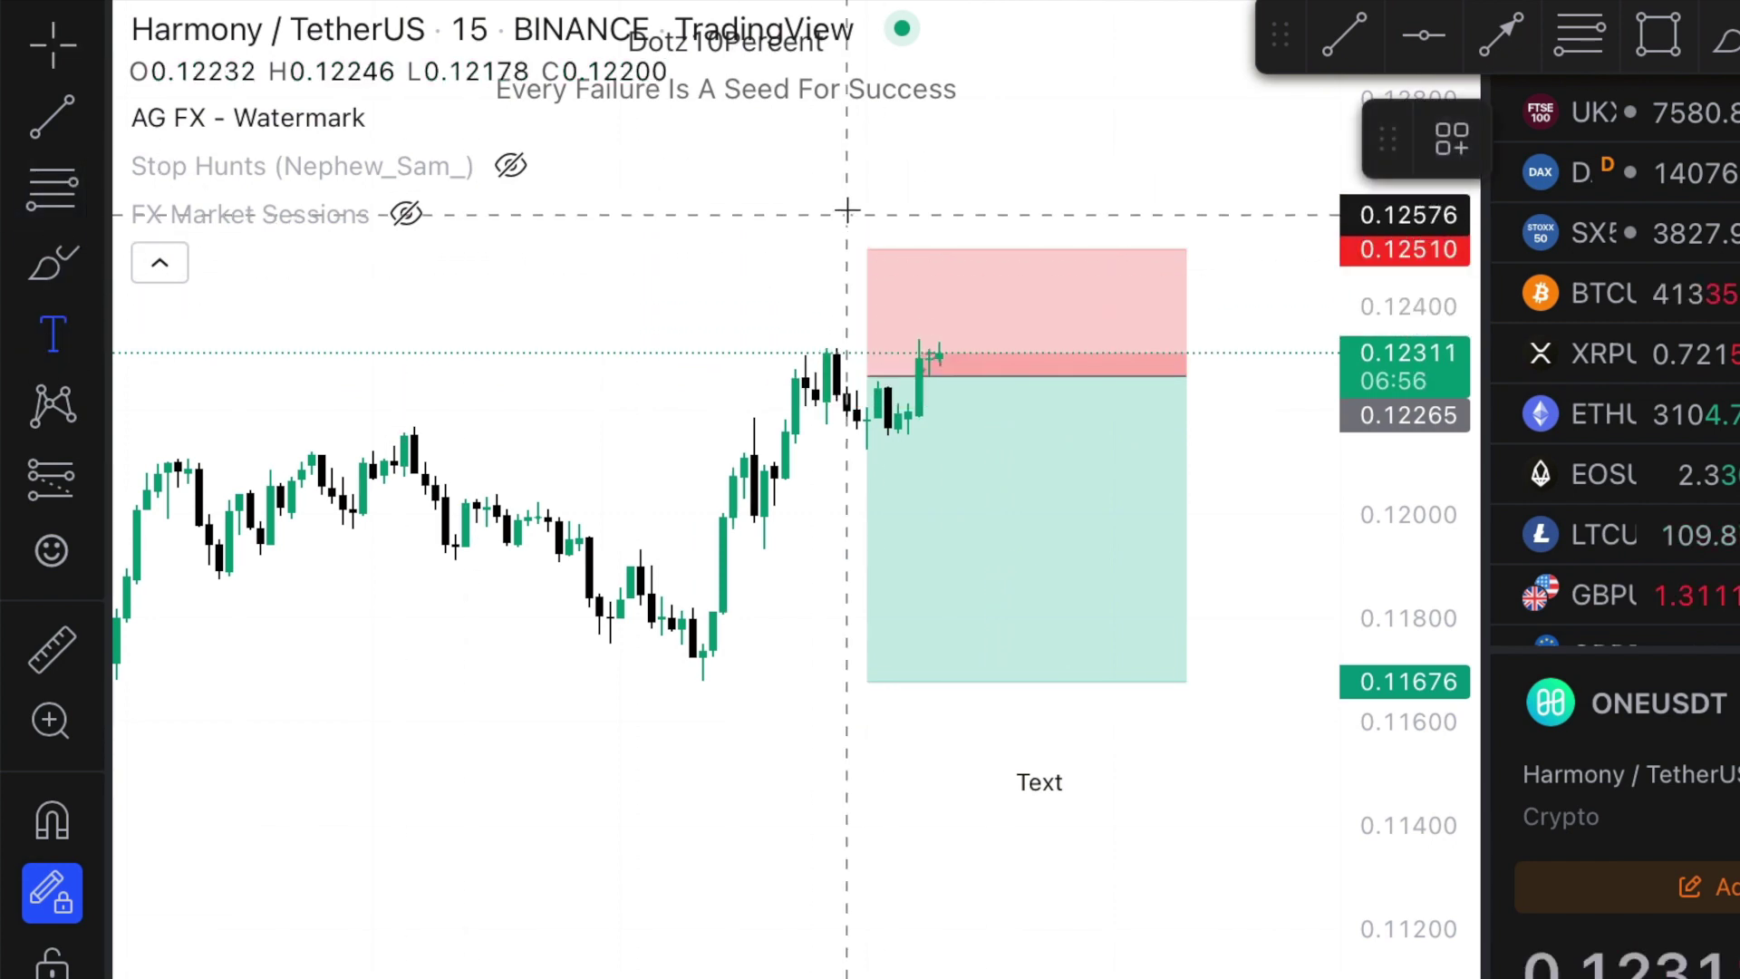
{"action": "left_click", "coordinate": [390, 374]}
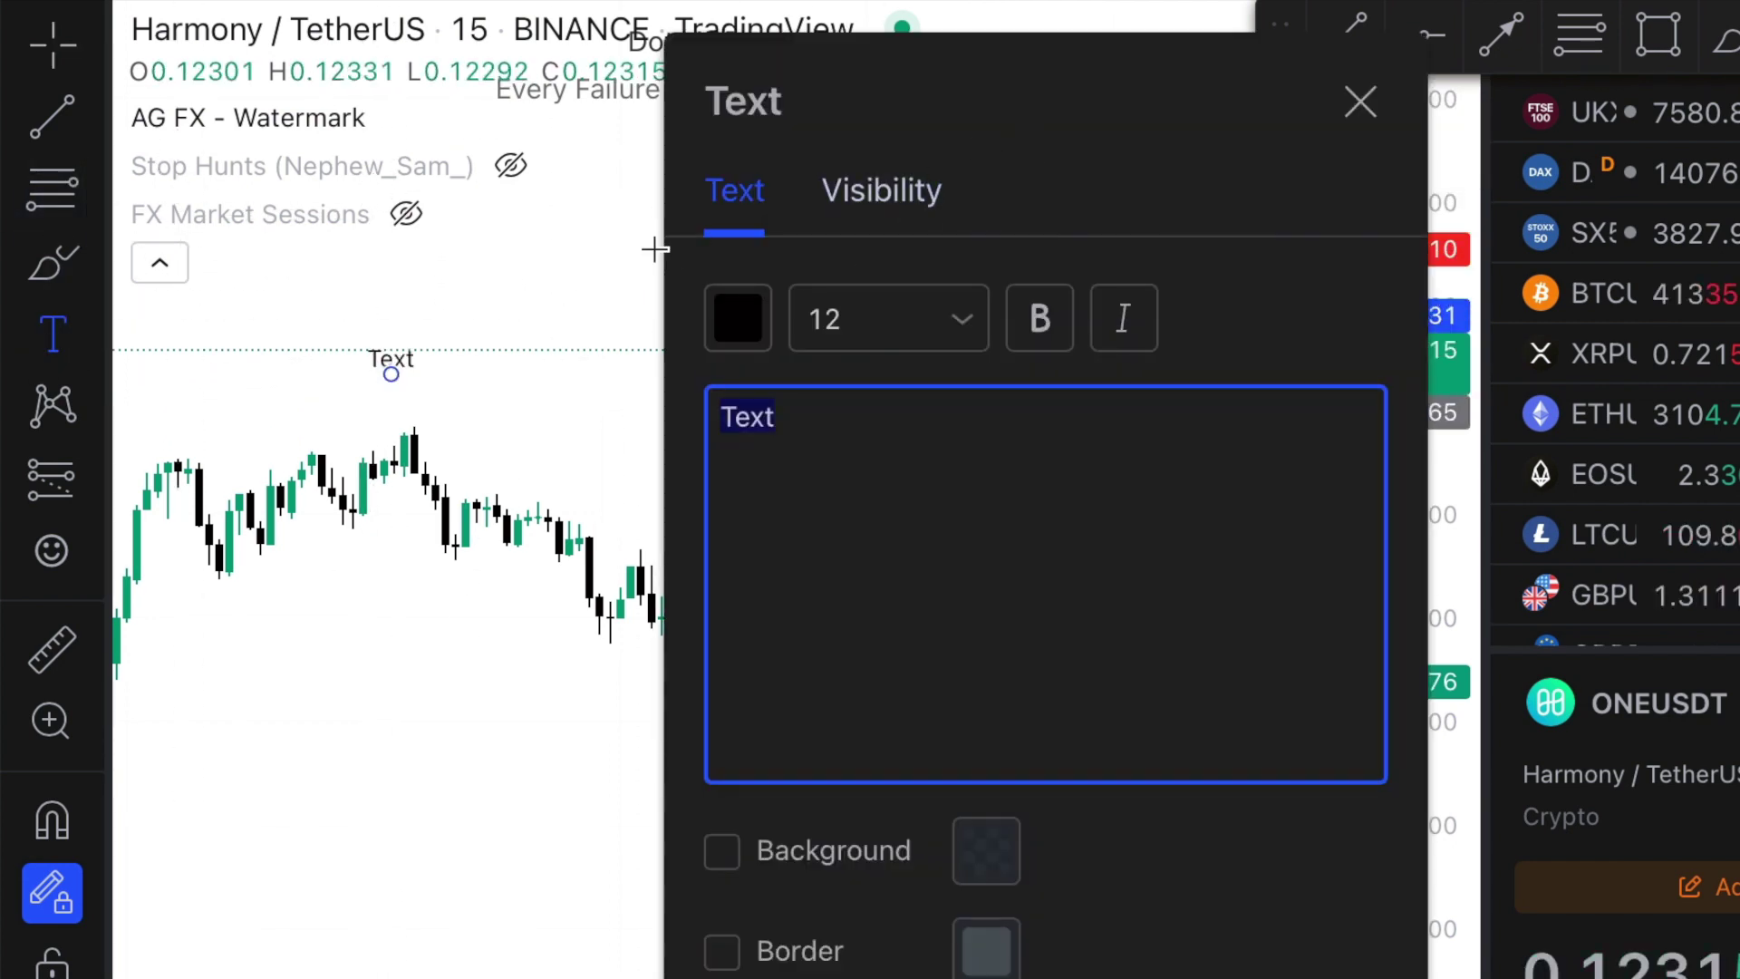
{"action": "left_click_drag", "start_coordinate": [1037, 151], "coordinate": [556, 84]}
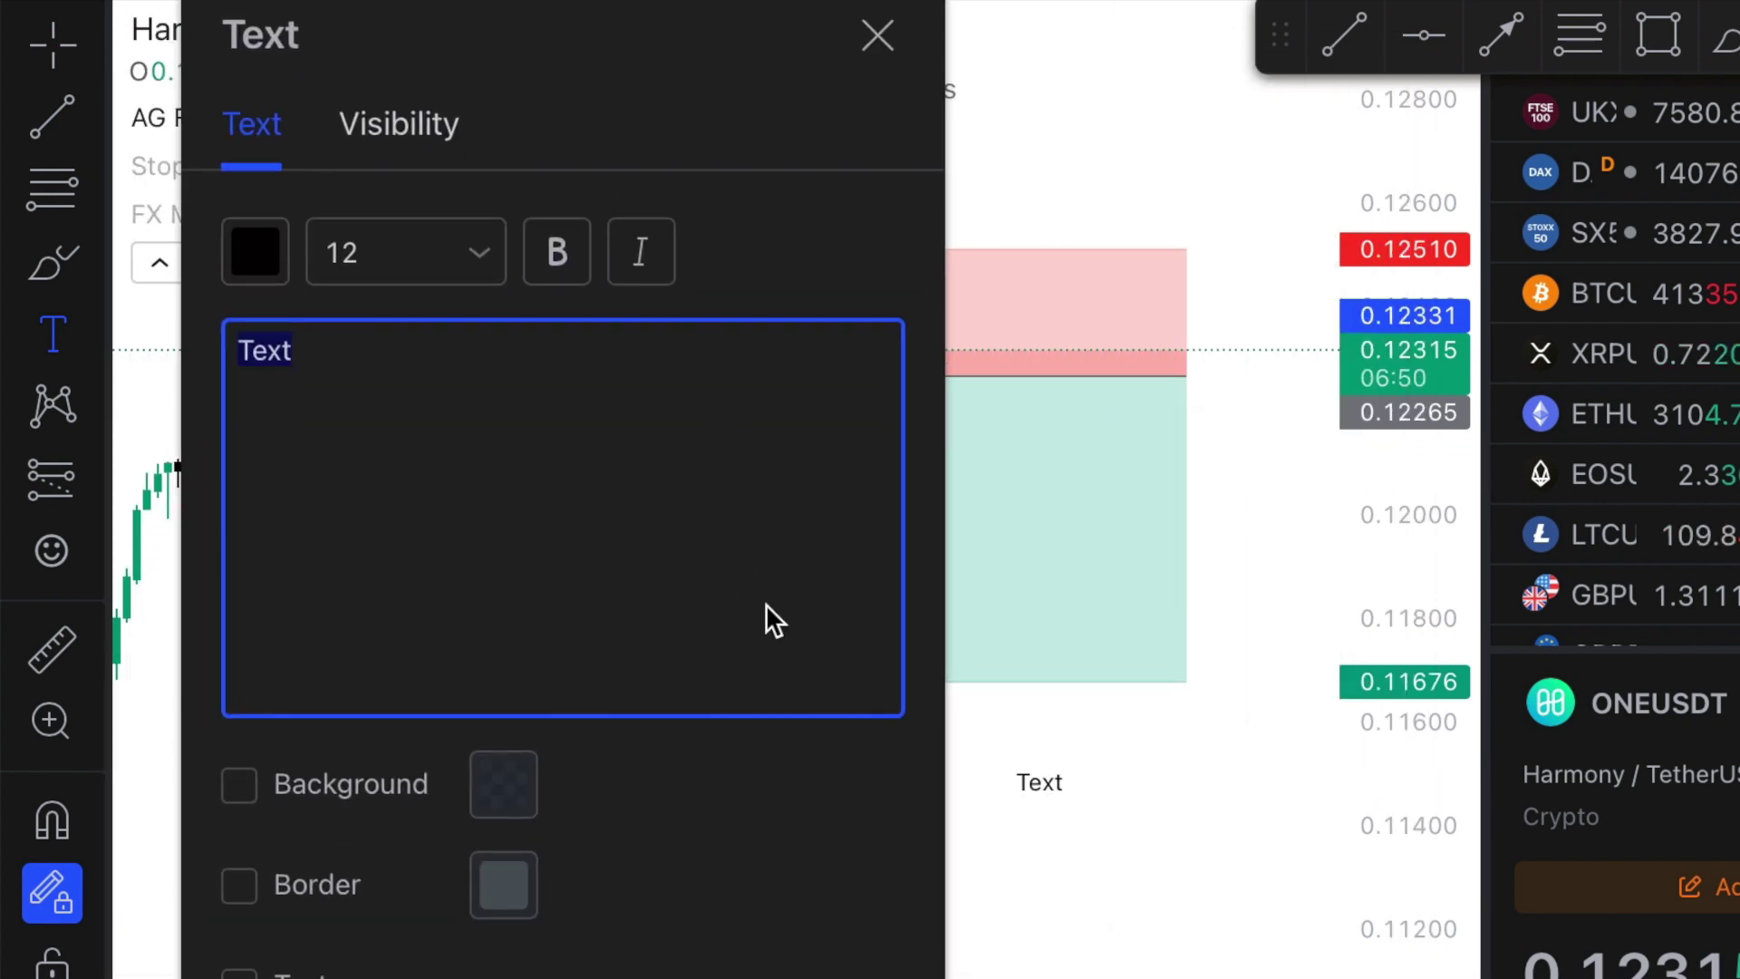
{"action": "type", "text": "10"}
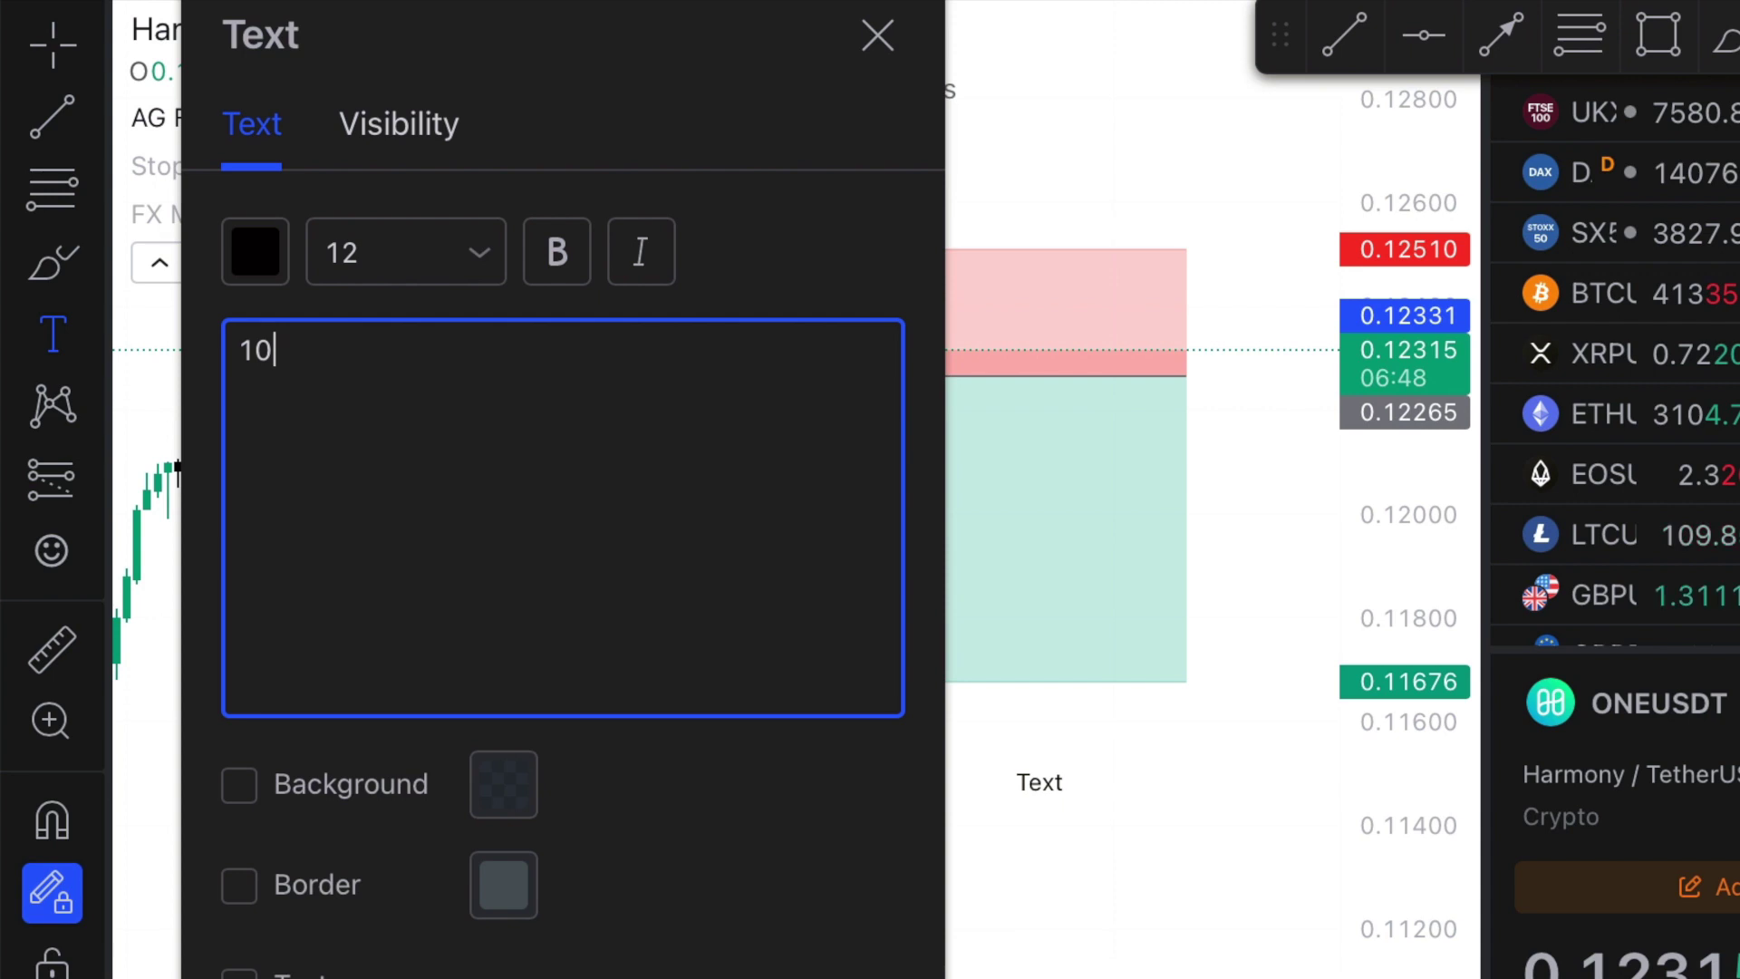
{"action": "type", "text": "$"}
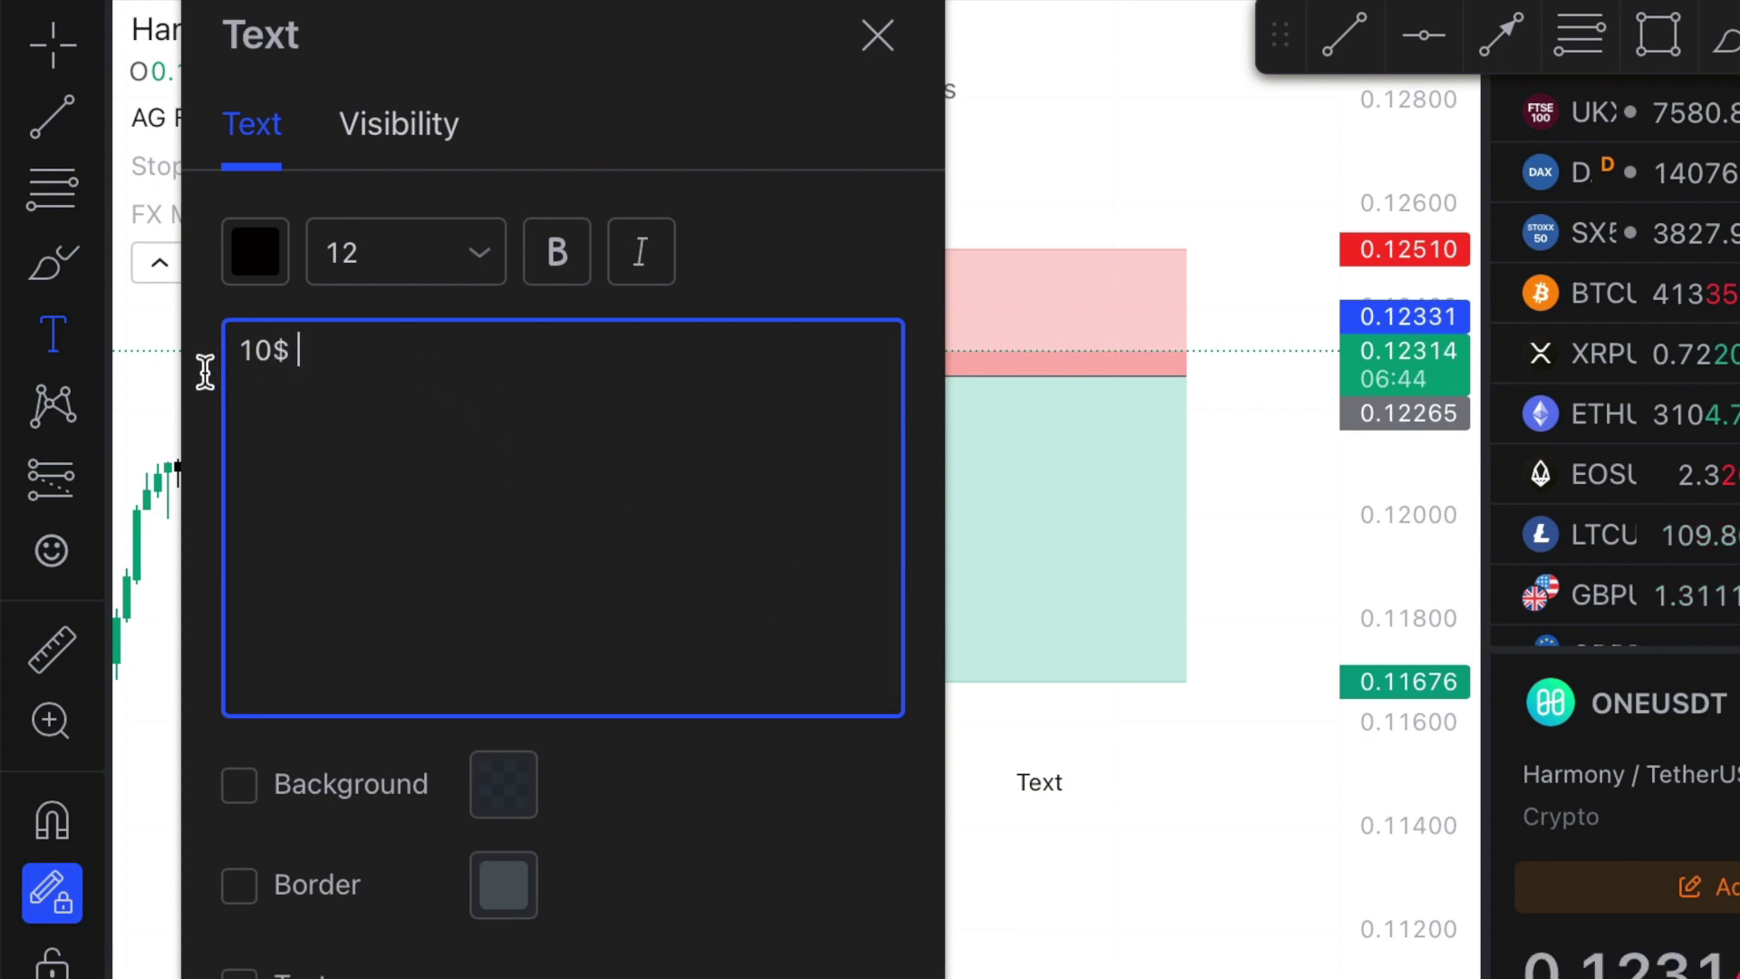
{"action": "left_click_drag", "start_coordinate": [325, 362], "coordinate": [256, 362]}
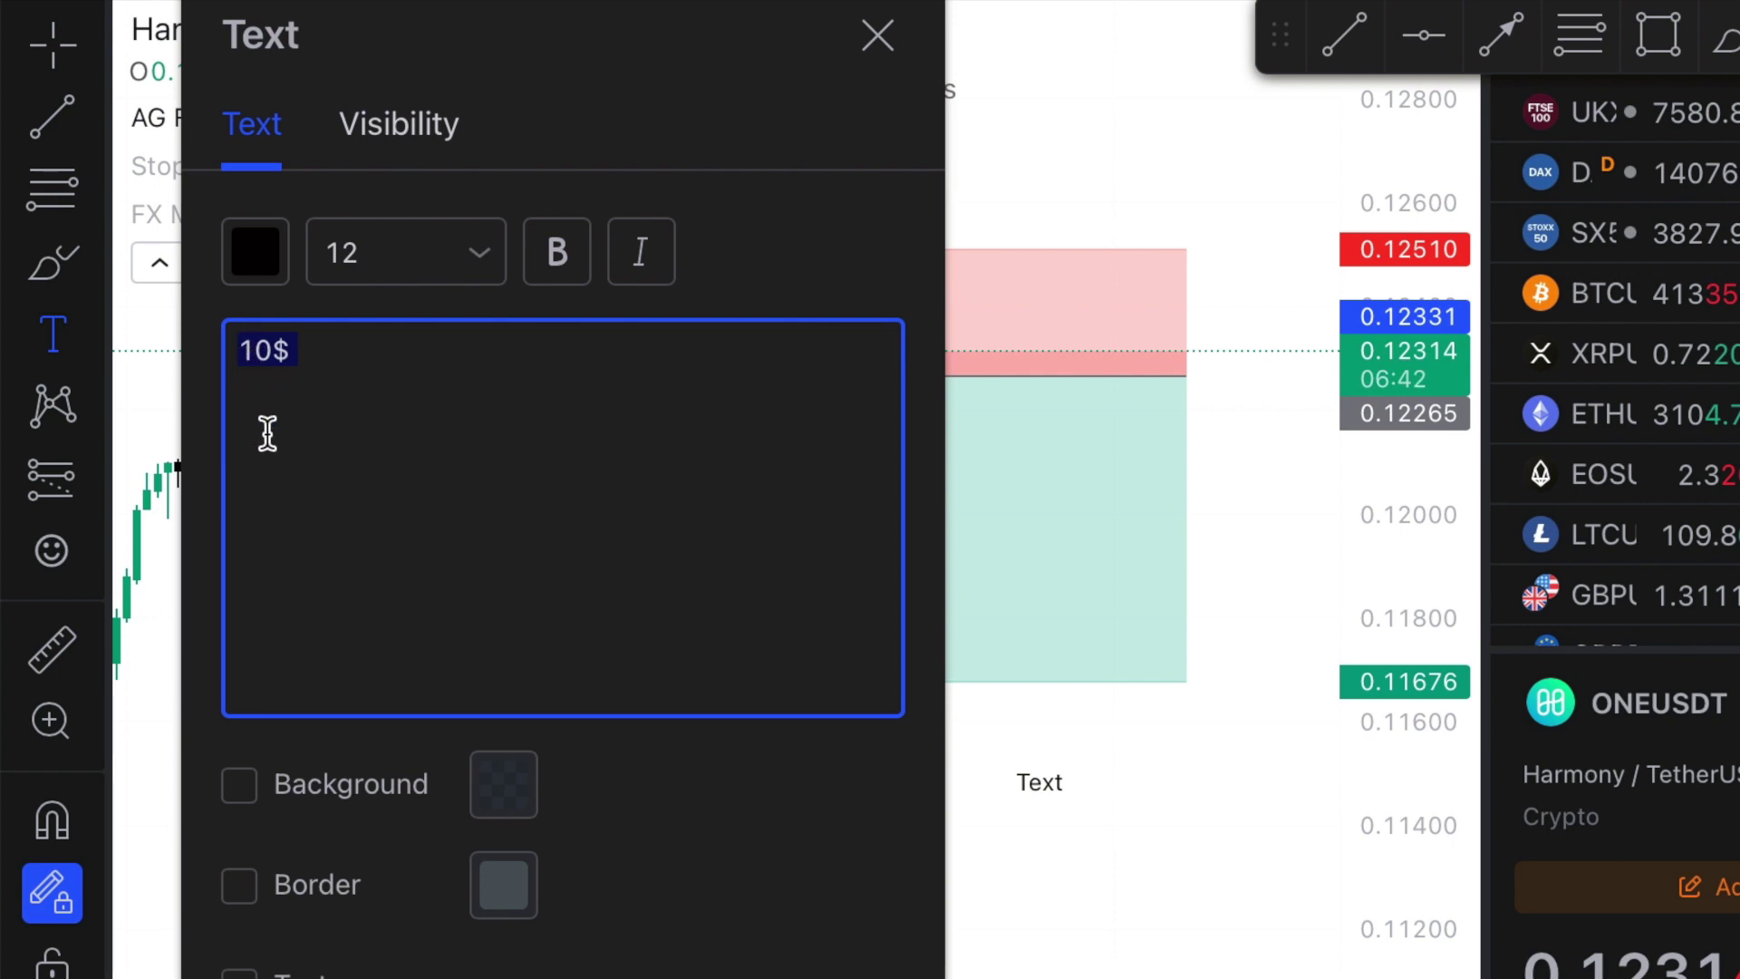
{"action": "key", "text": "BackSpace"}
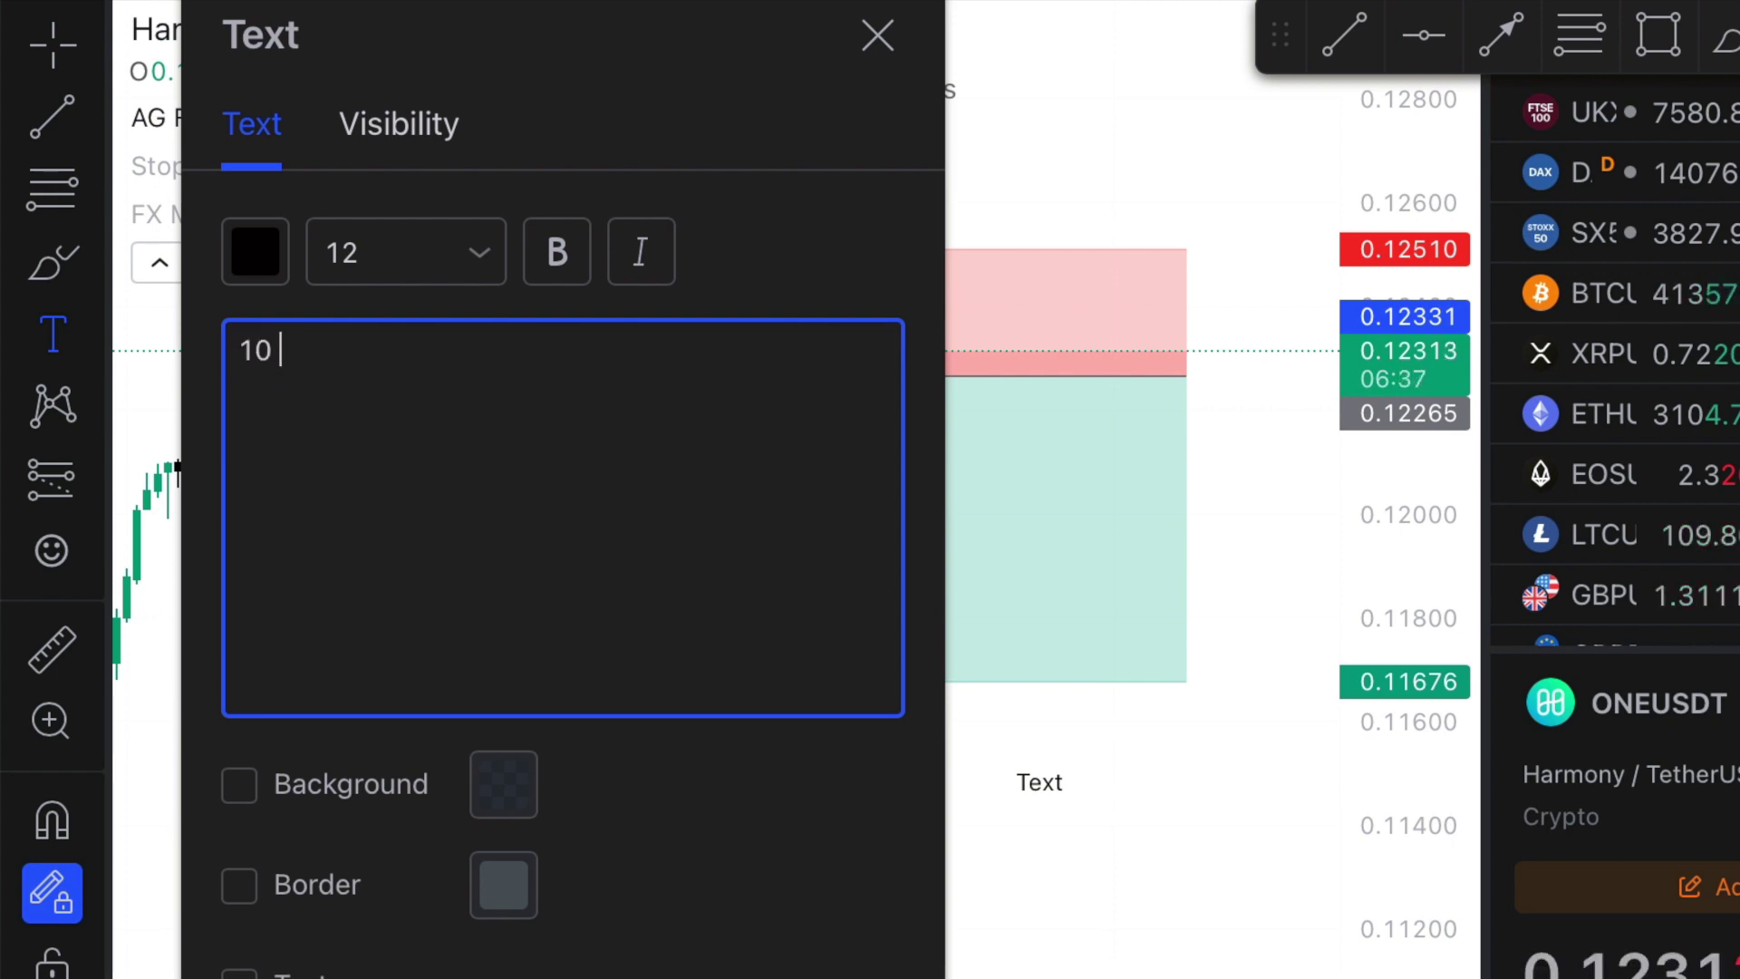
{"action": "type", "text": "10 / 2 = 5"}
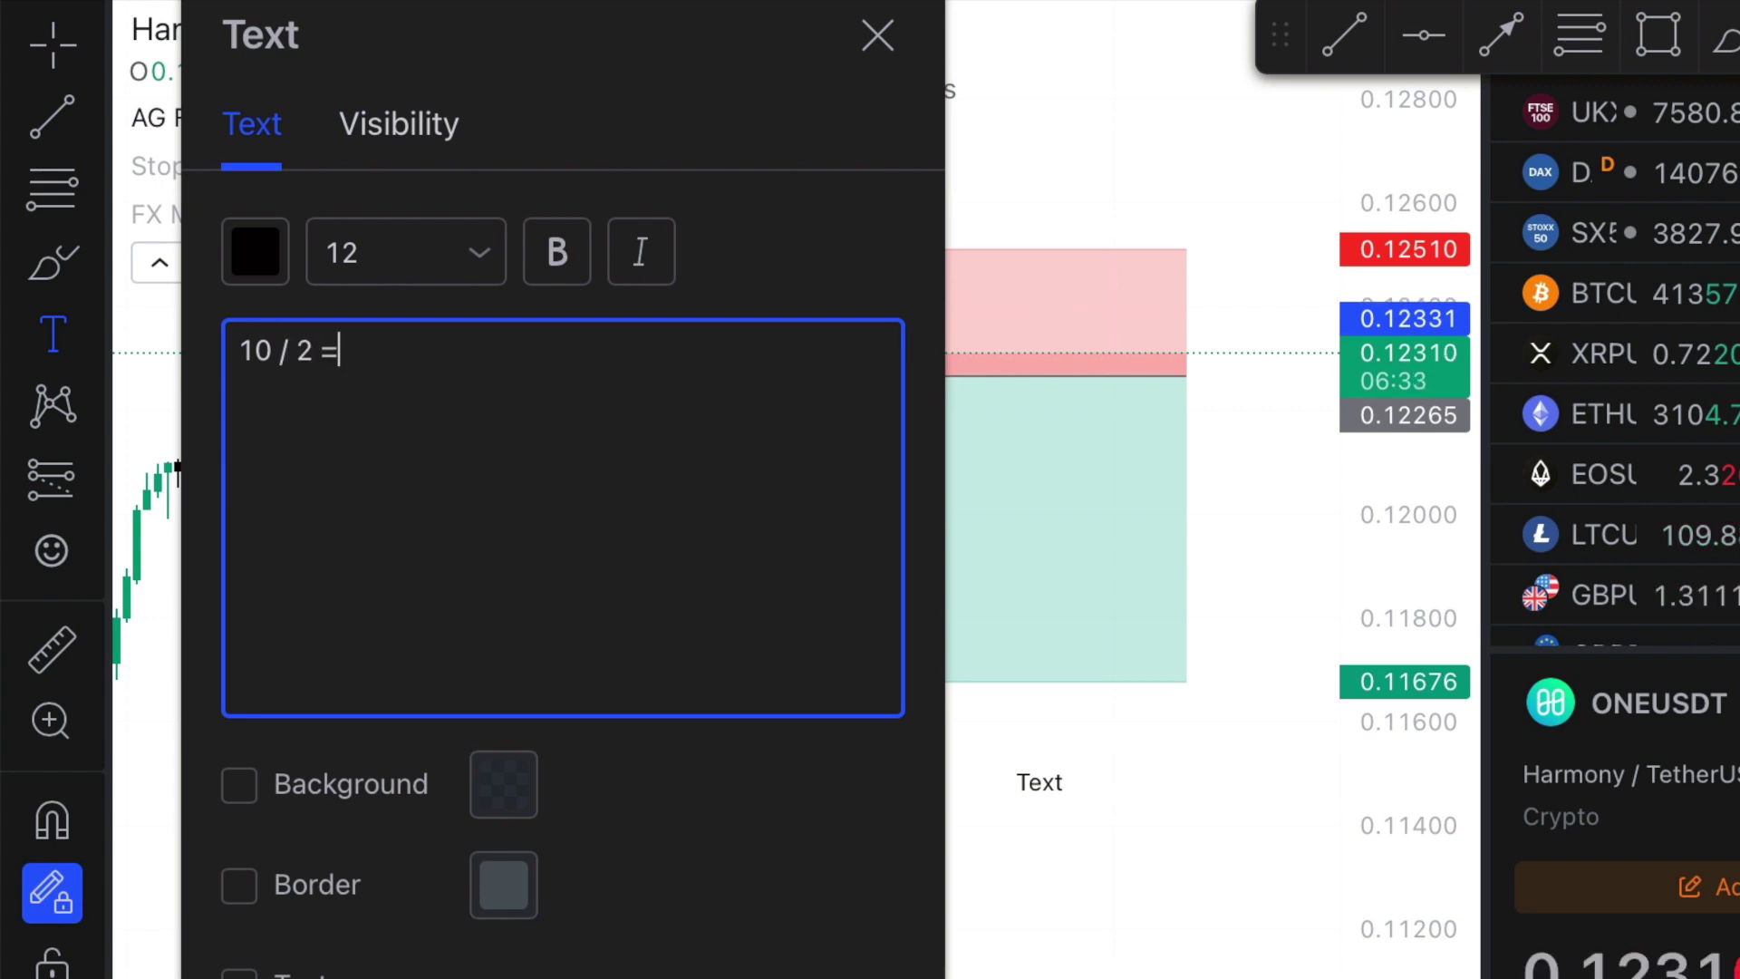
{"action": "key", "text": "BackSpace"}
{"action": "key", "text": "BackSpace"}
{"action": "key", "text": "BackSpace"}
{"action": "key", "text": "BackSpace"}
{"action": "key", "text": "BackSpace"}
{"action": "key", "text": "BackSpace"}
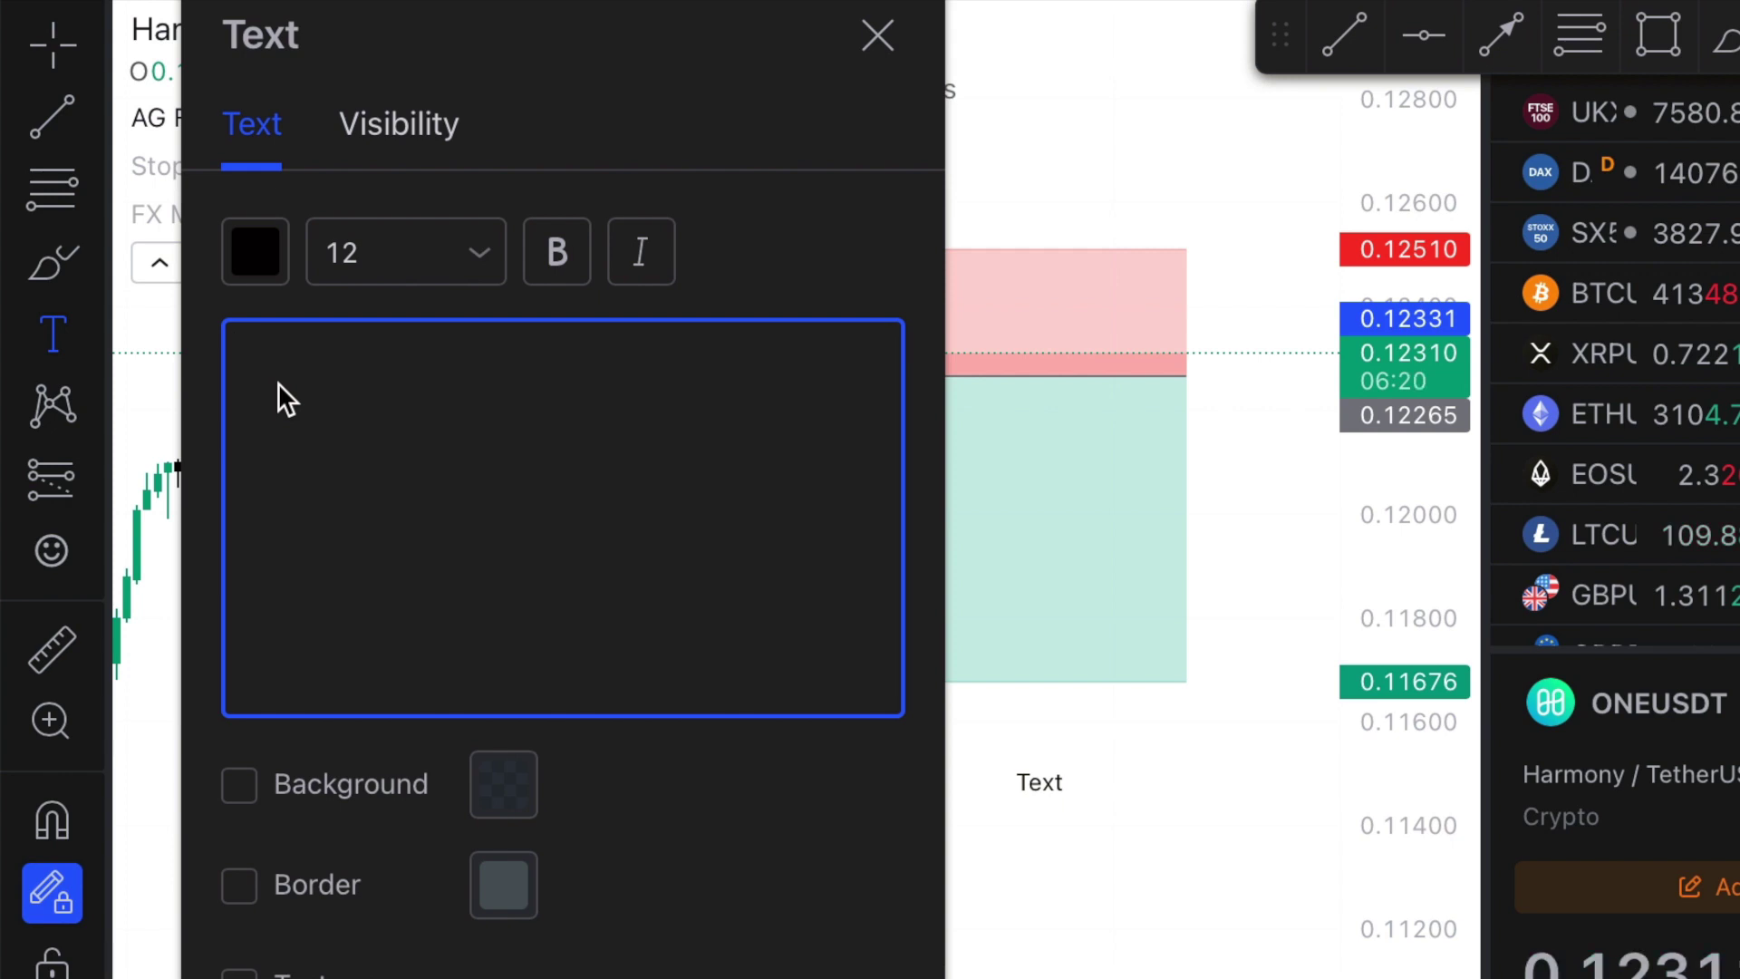
Type 10,000, 1,000 and 100 on three separate lines of the note
{"action": "type", "text": "10,000"}
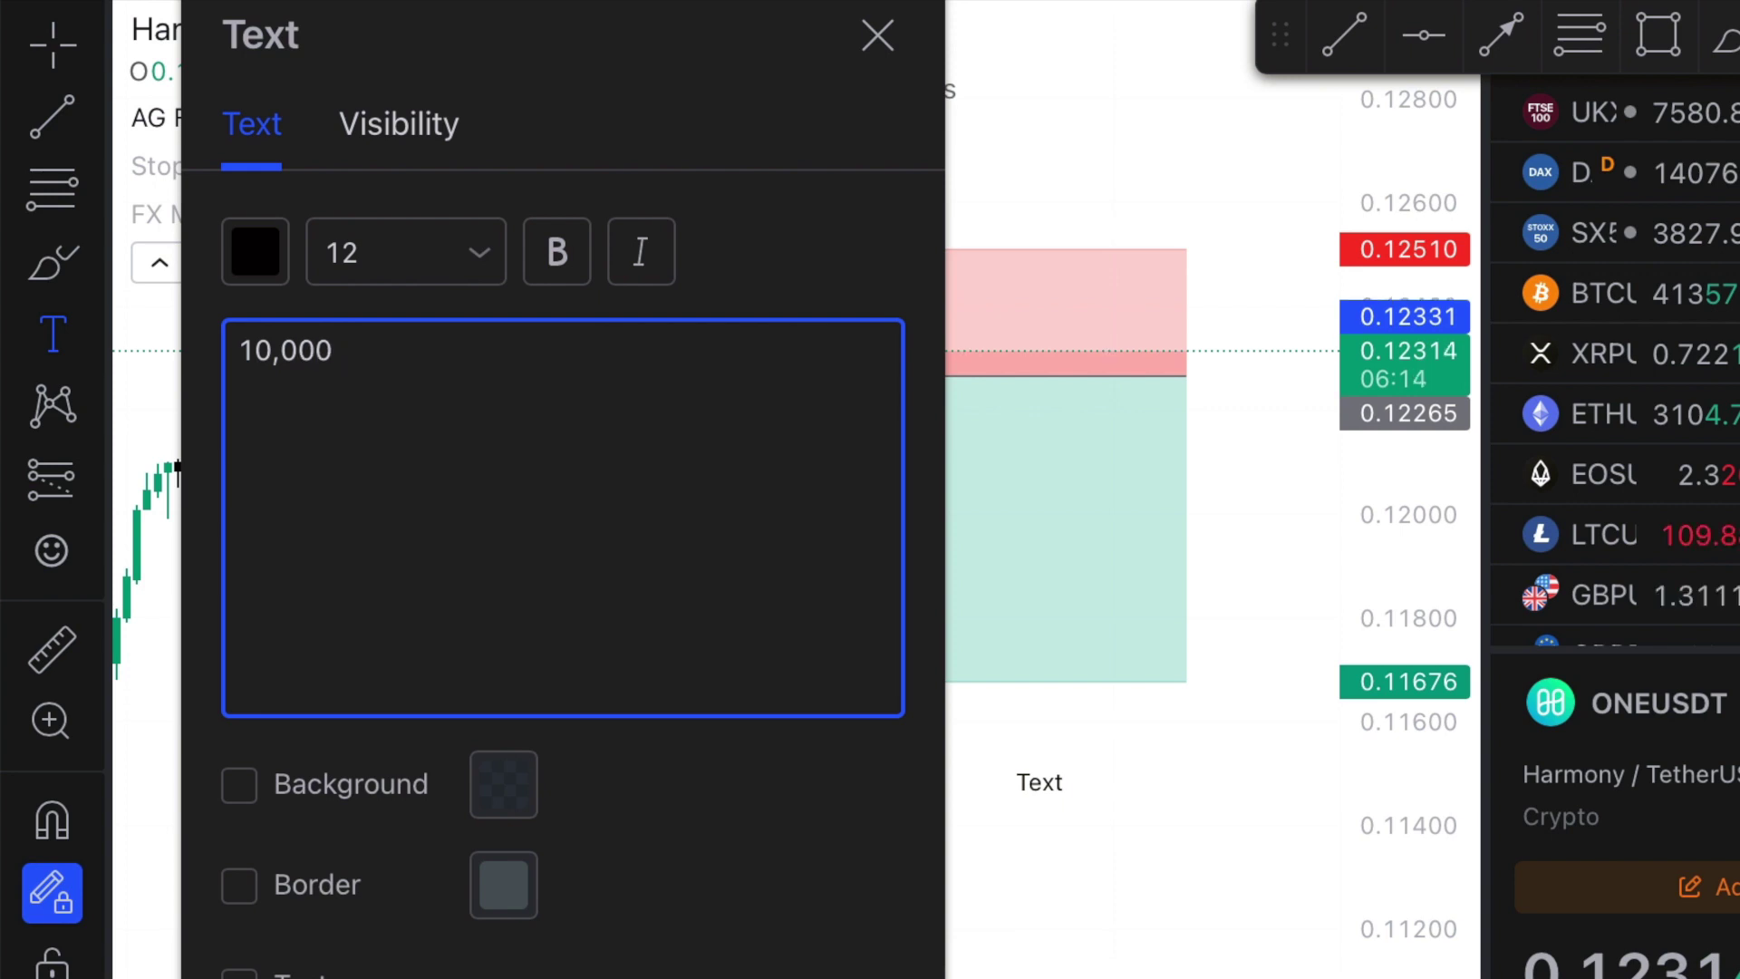
{"action": "key", "text": "Return"}
{"action": "type", "text": "1,"}
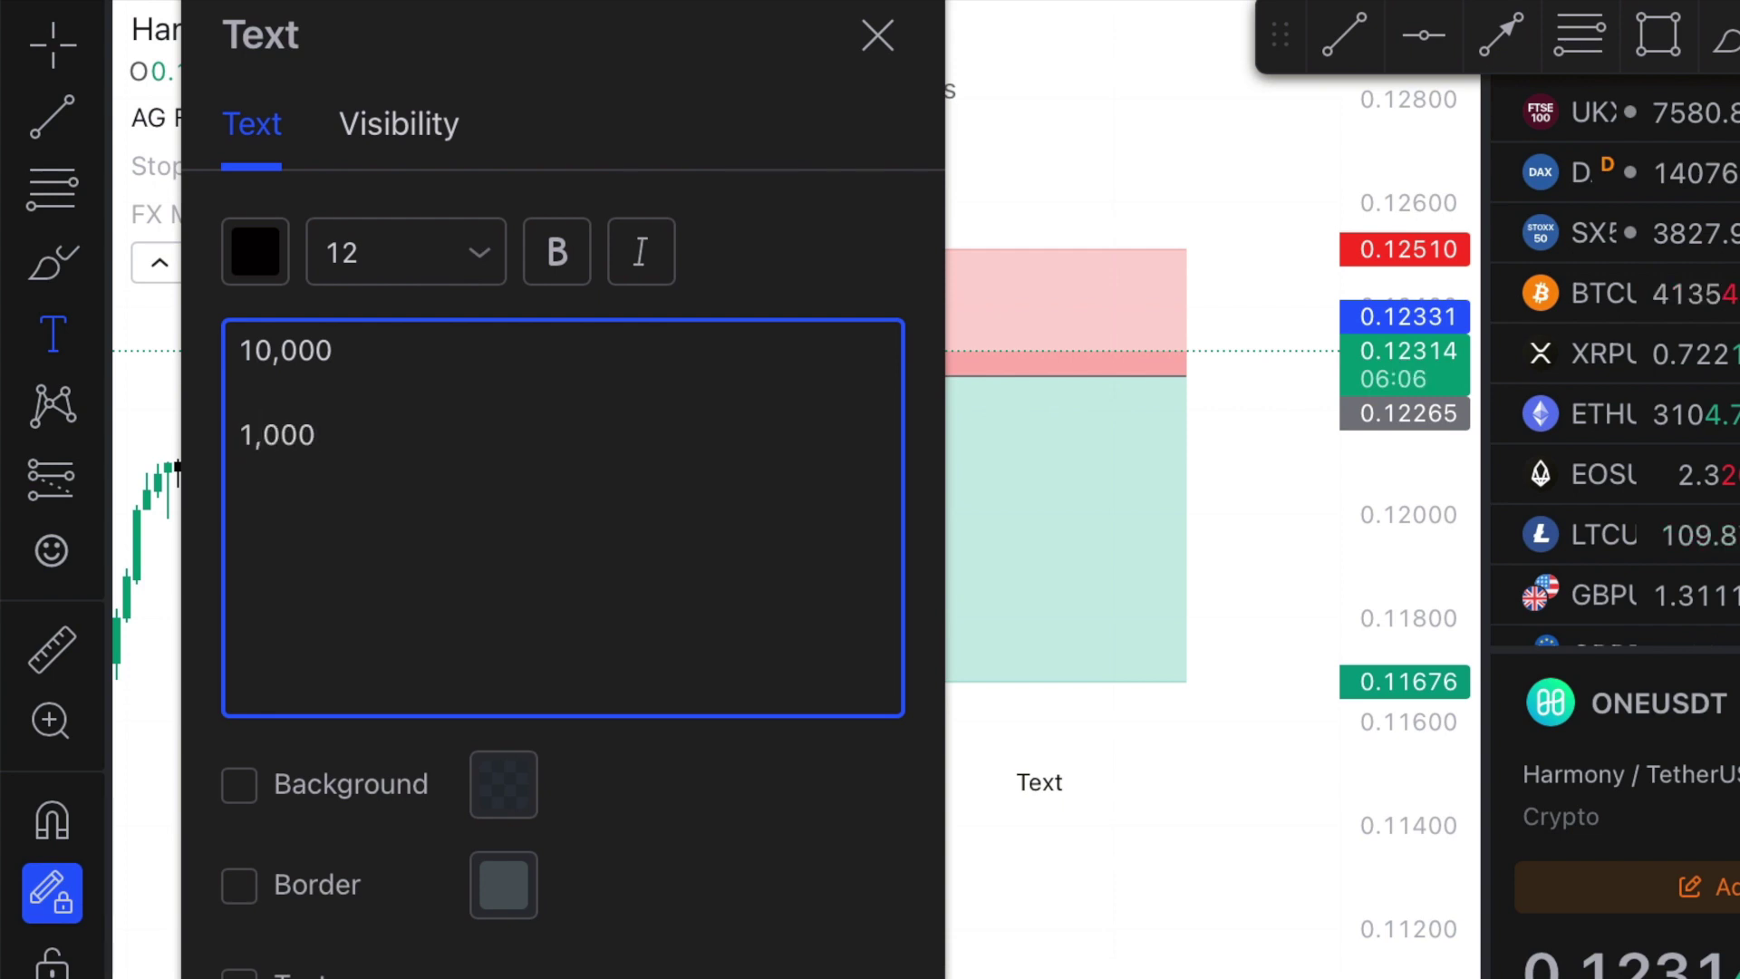
{"action": "type", "text": "000"}
{"action": "key", "text": "Return"}
{"action": "key", "text": "Return"}
{"action": "type", "text": "1000"}
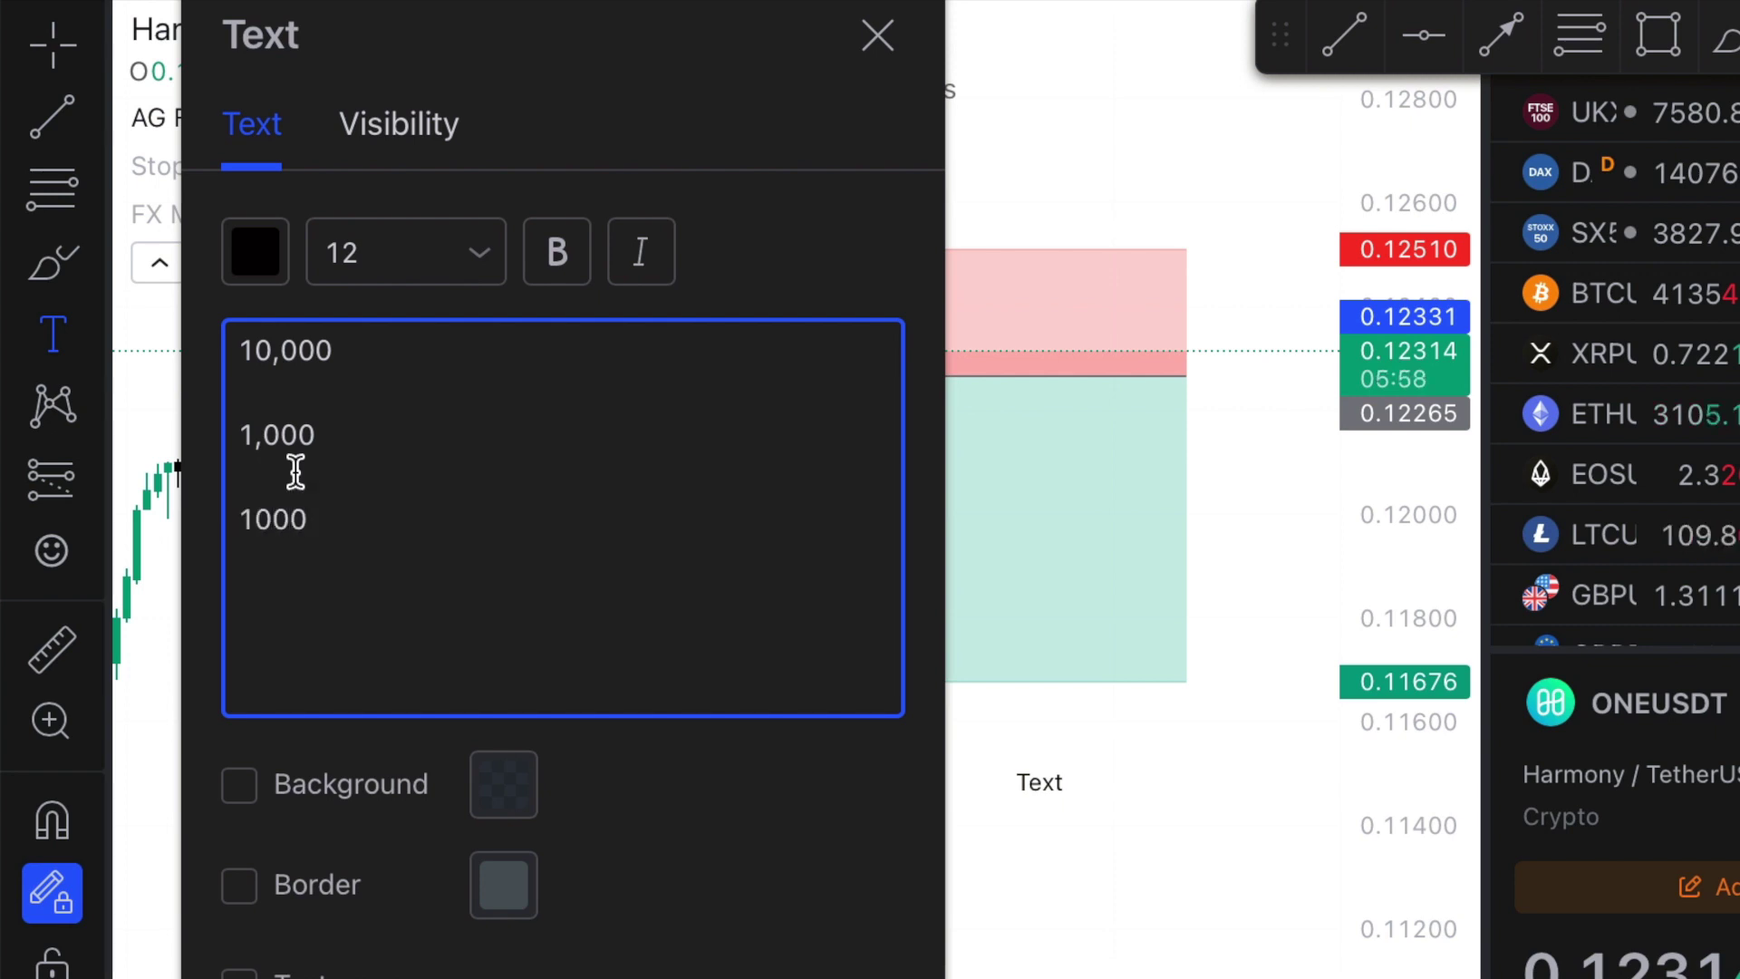
{"action": "key", "text": "BackSpace"}
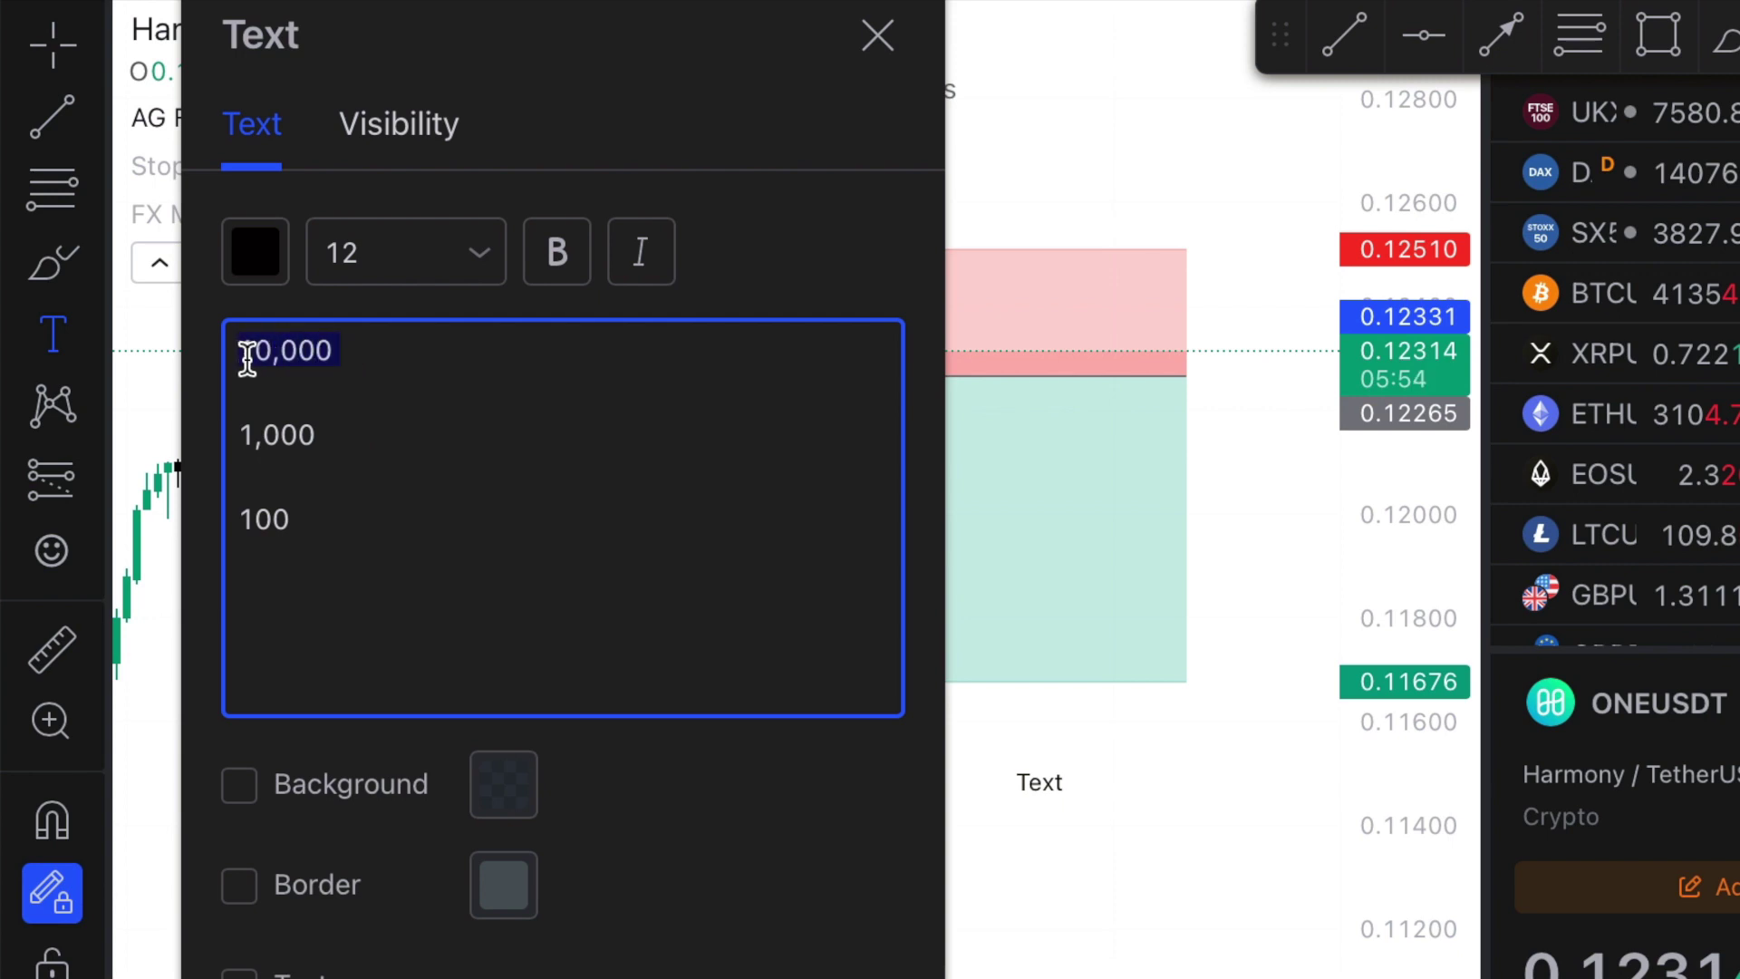
Append '= Total Balance', '= Margin' and '= SL' to the three lines
{"action": "left_click", "coordinate": [380, 363]}
{"action": "type", "text": "= "}
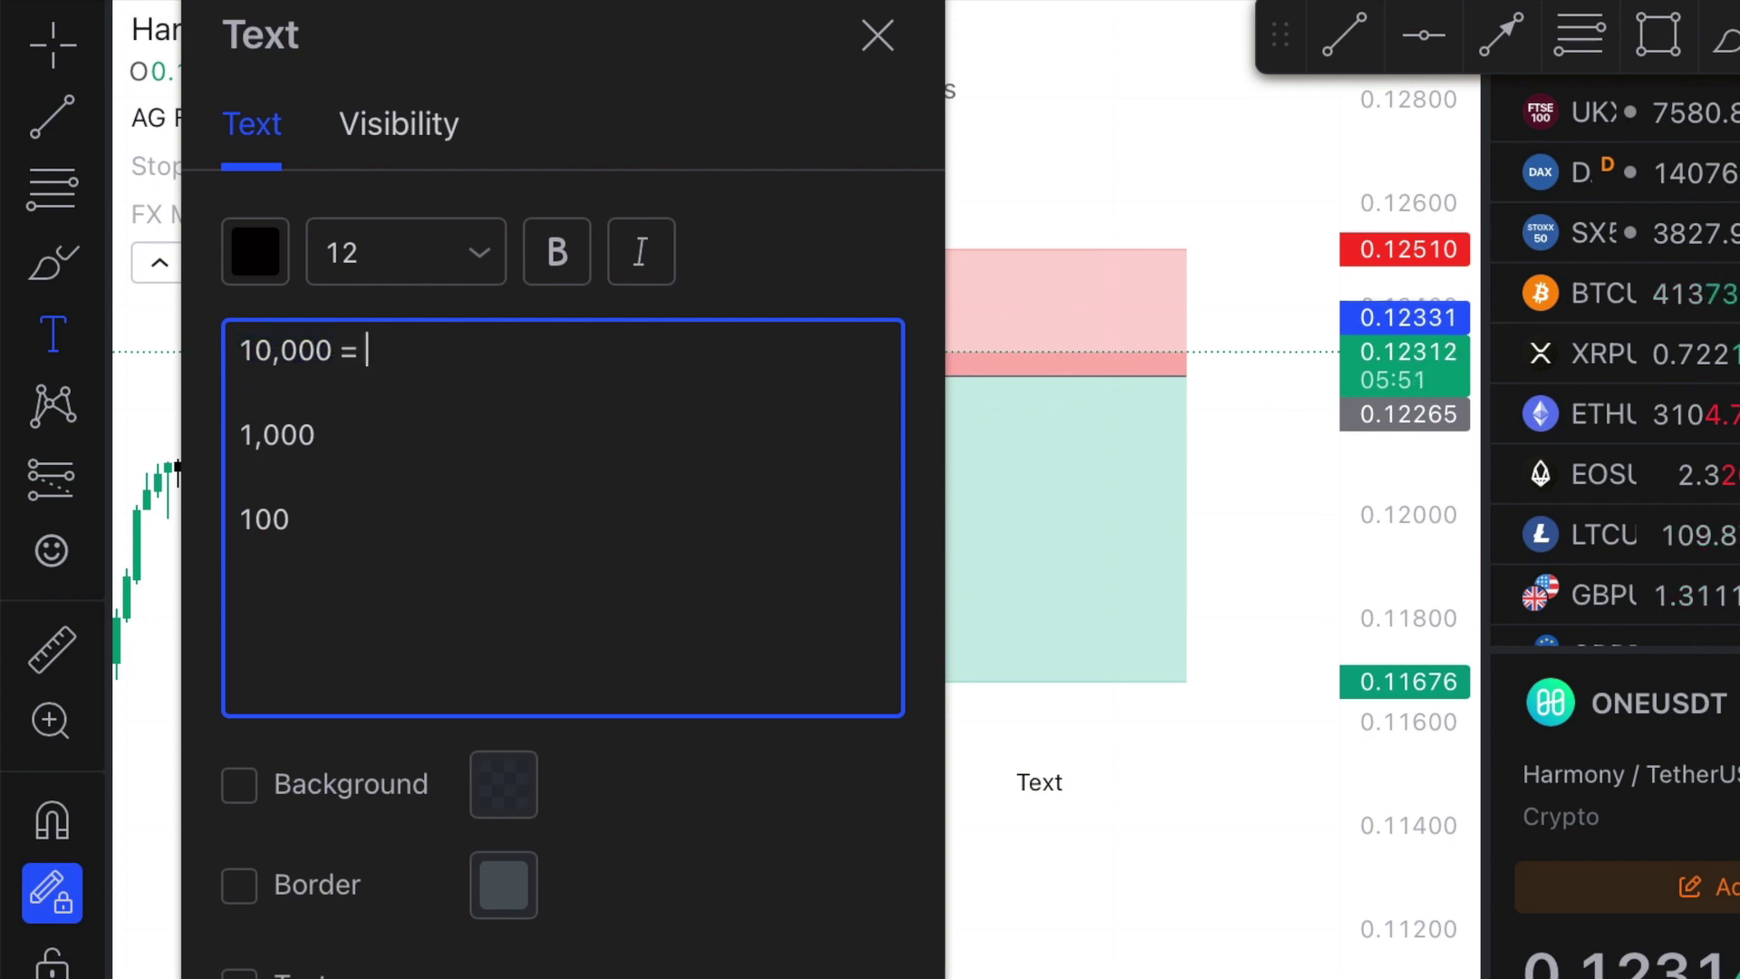
{"action": "type", "text": "Total "}
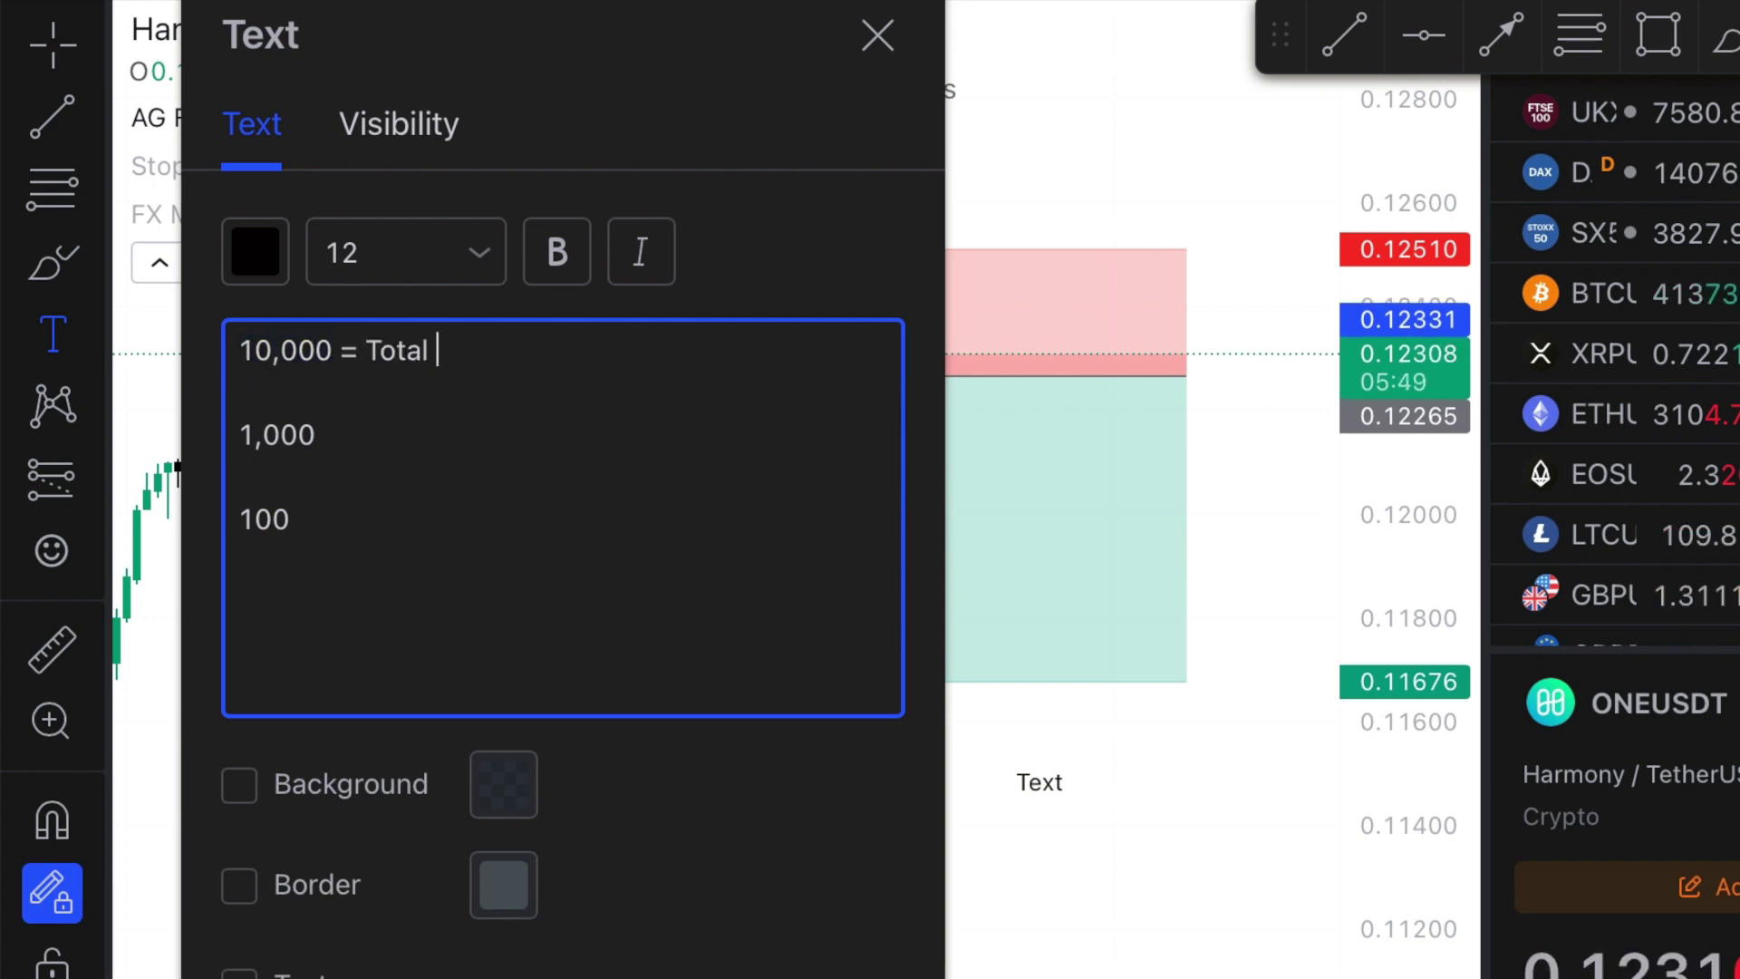
{"action": "type", "text": "Balance"}
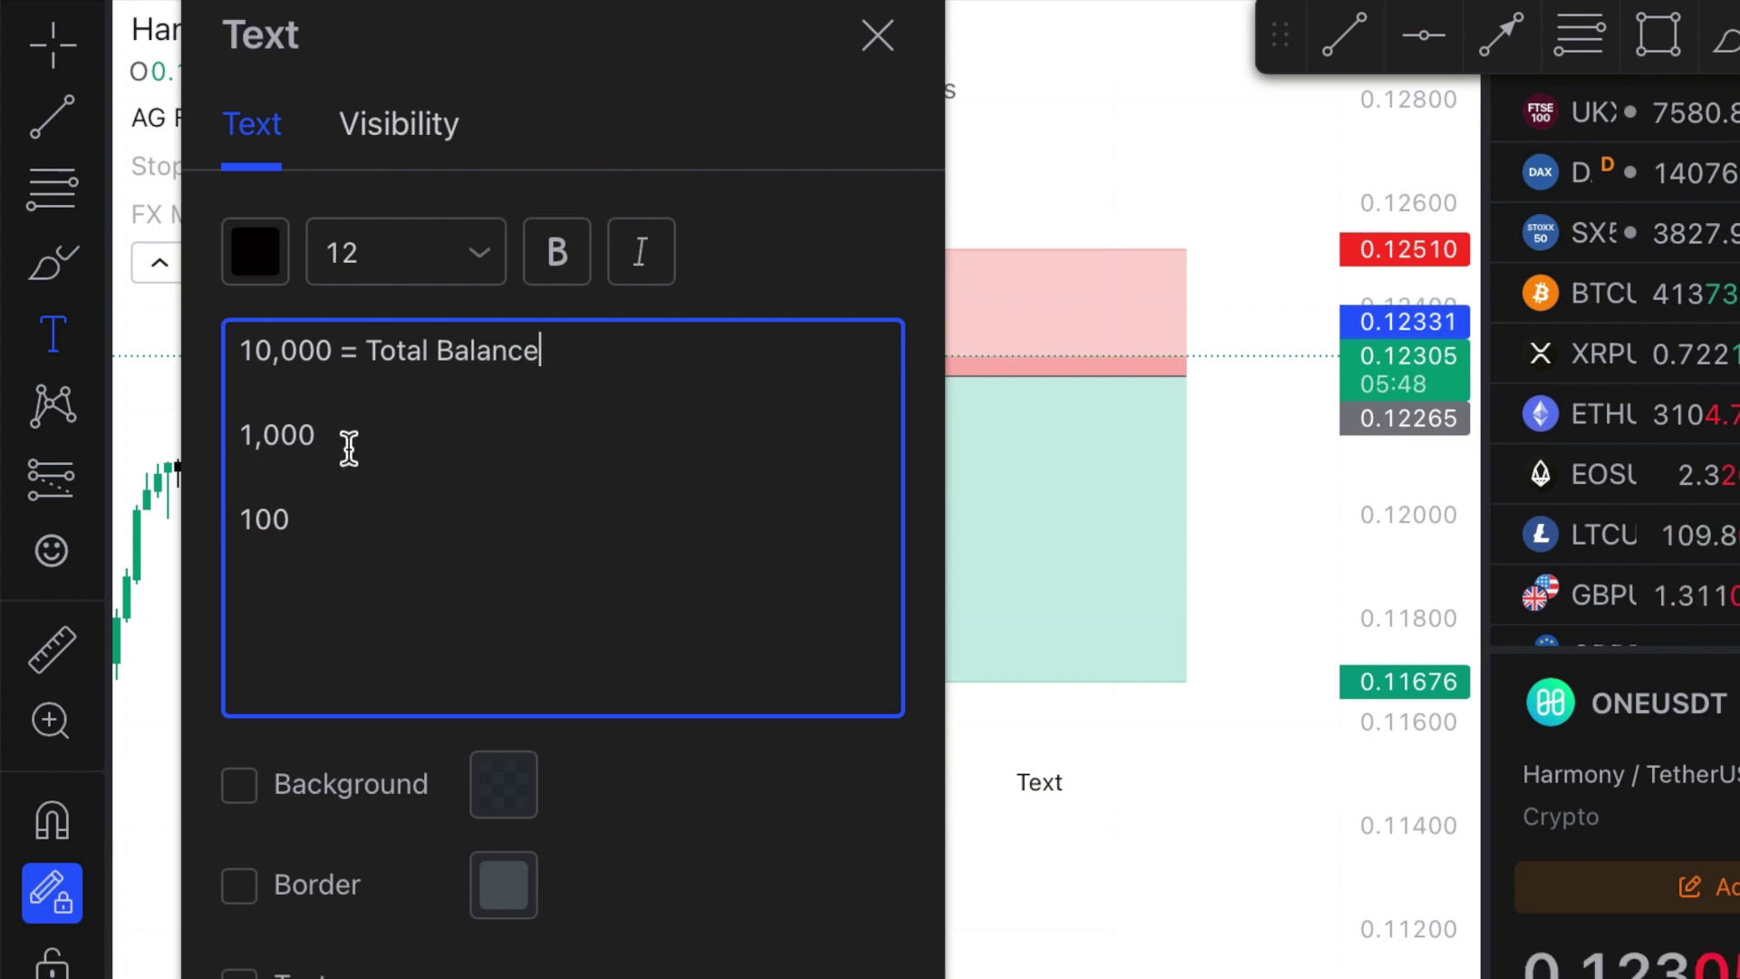
{"action": "left_click", "coordinate": [392, 434]}
{"action": "type", "text": "= Margin"}
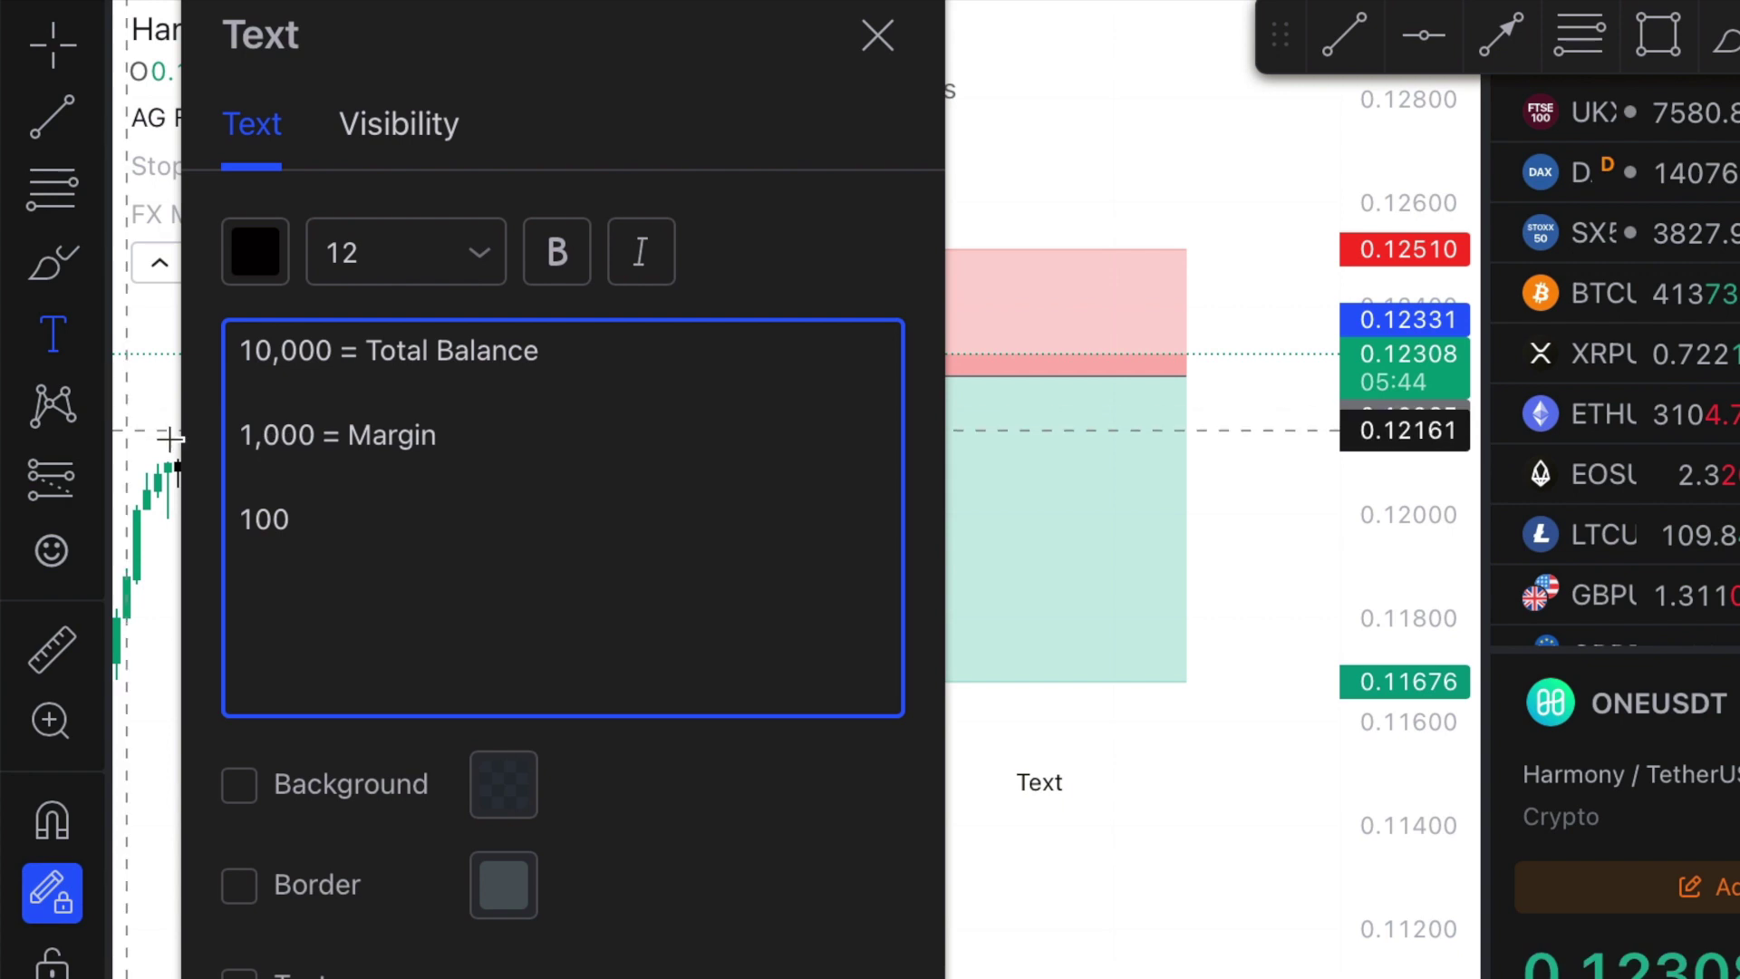
{"action": "left_click", "coordinate": [342, 524]}
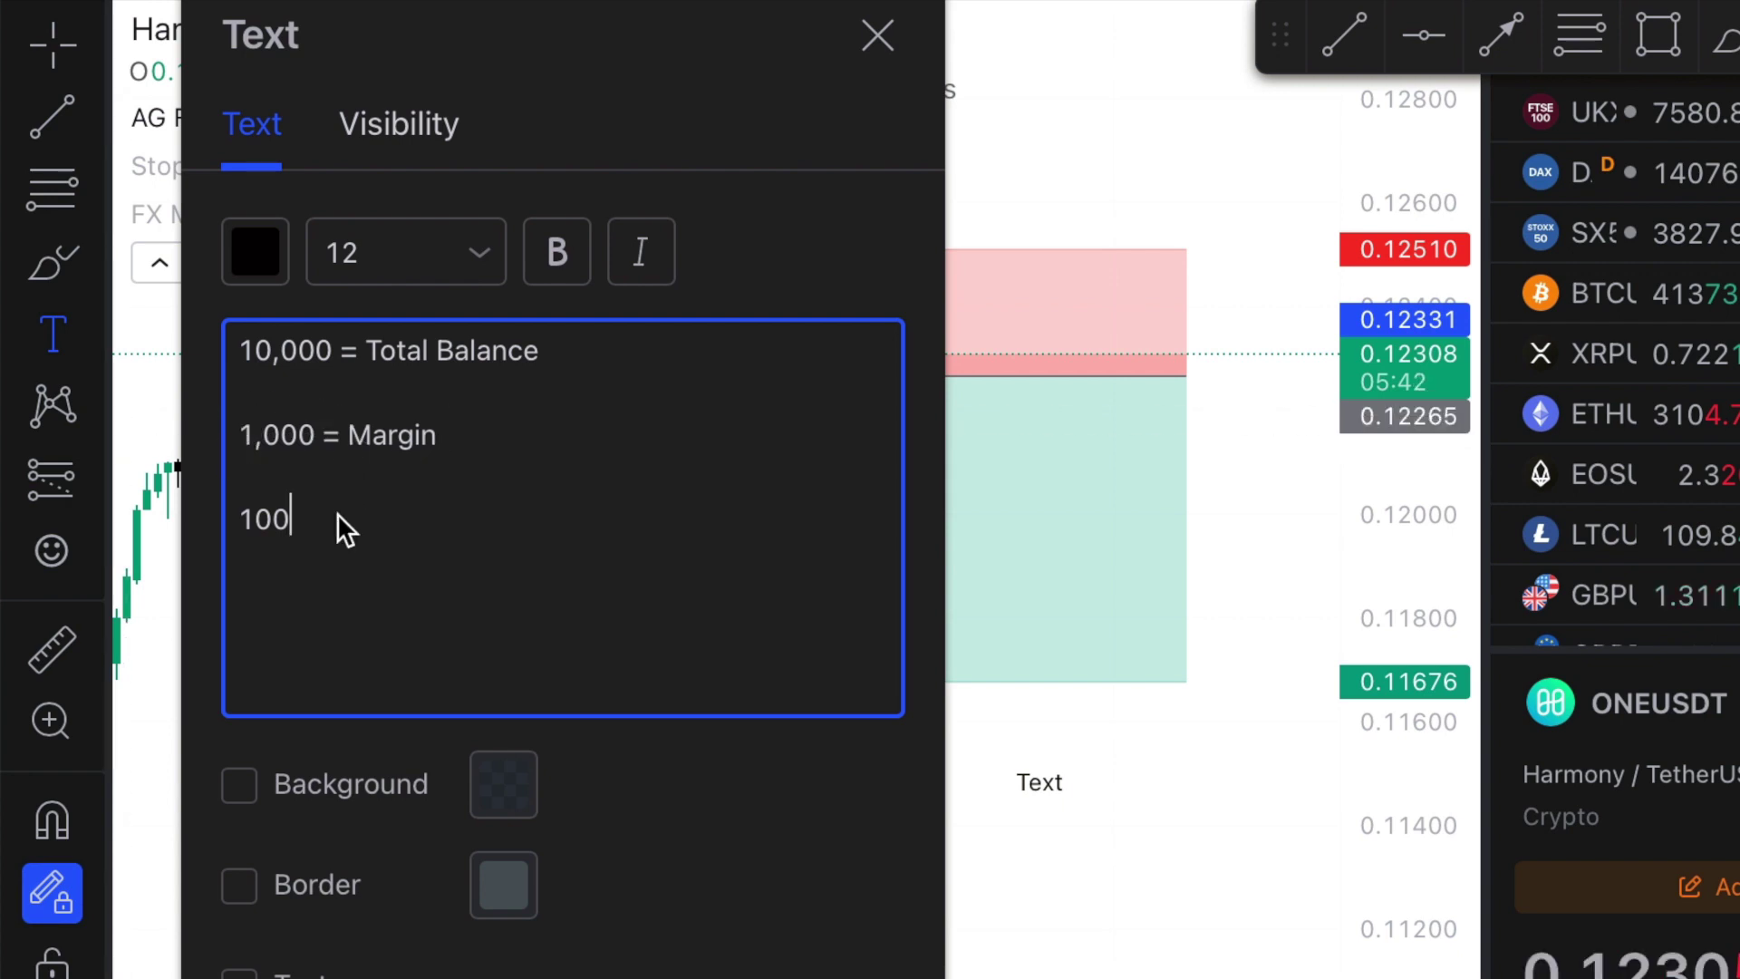
{"action": "type", "text": "="}
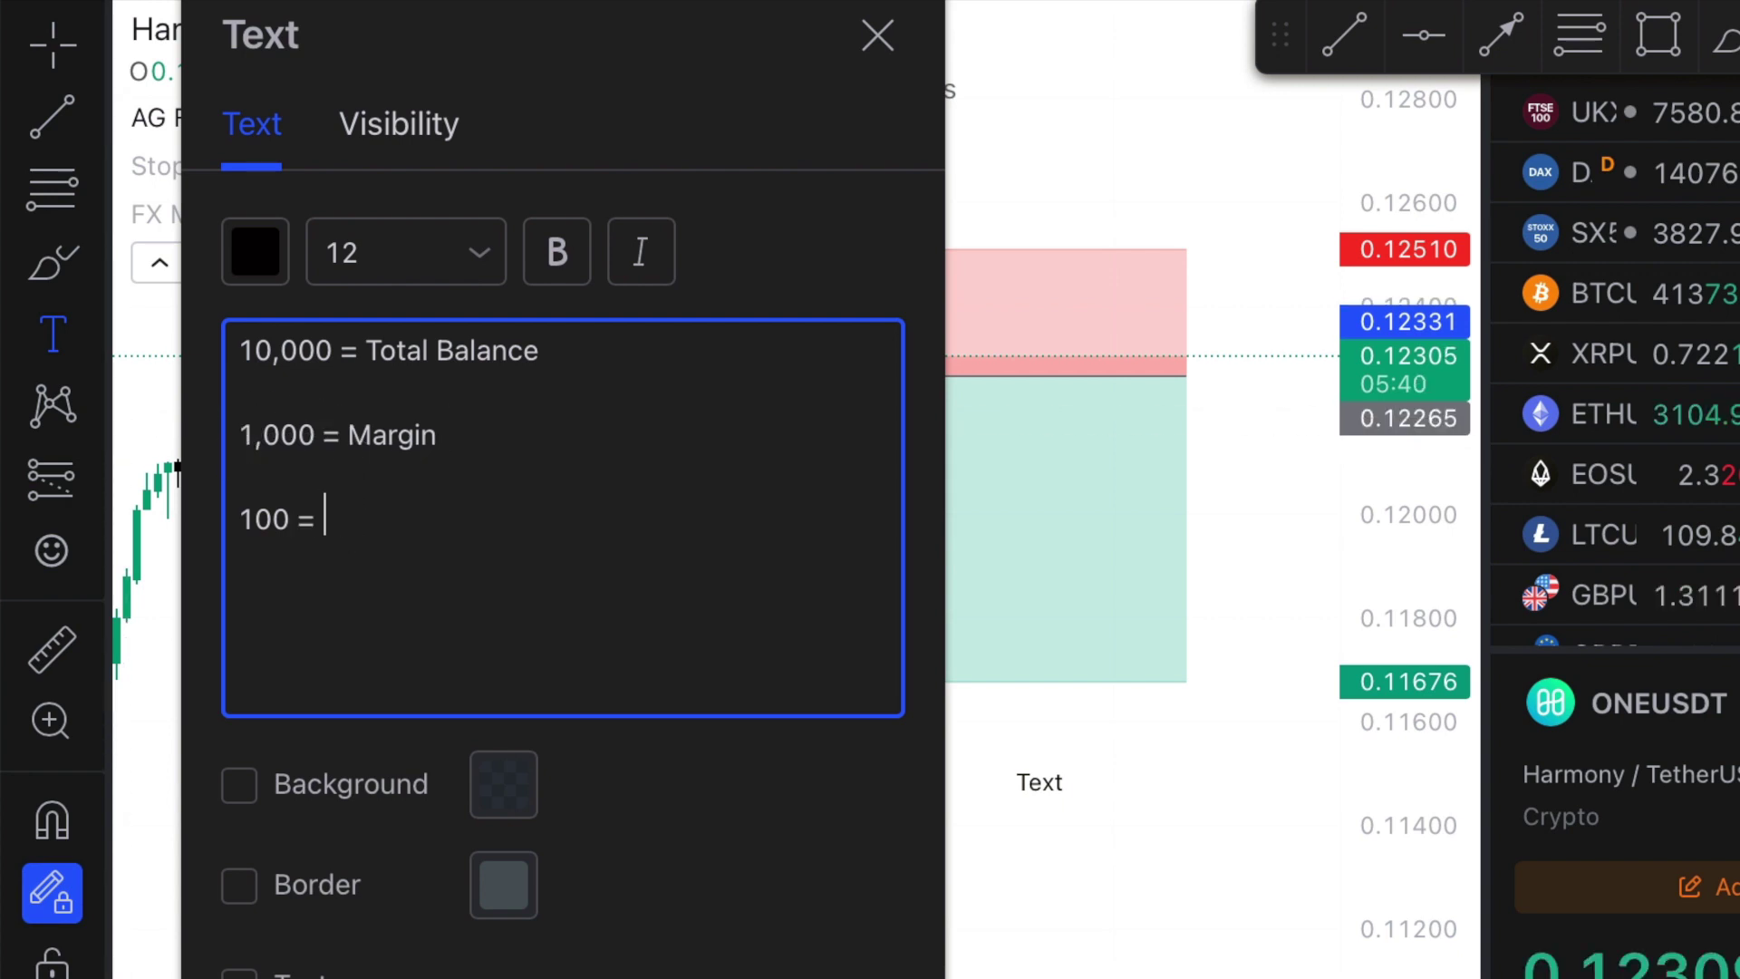
{"action": "type", "text": " SL"}
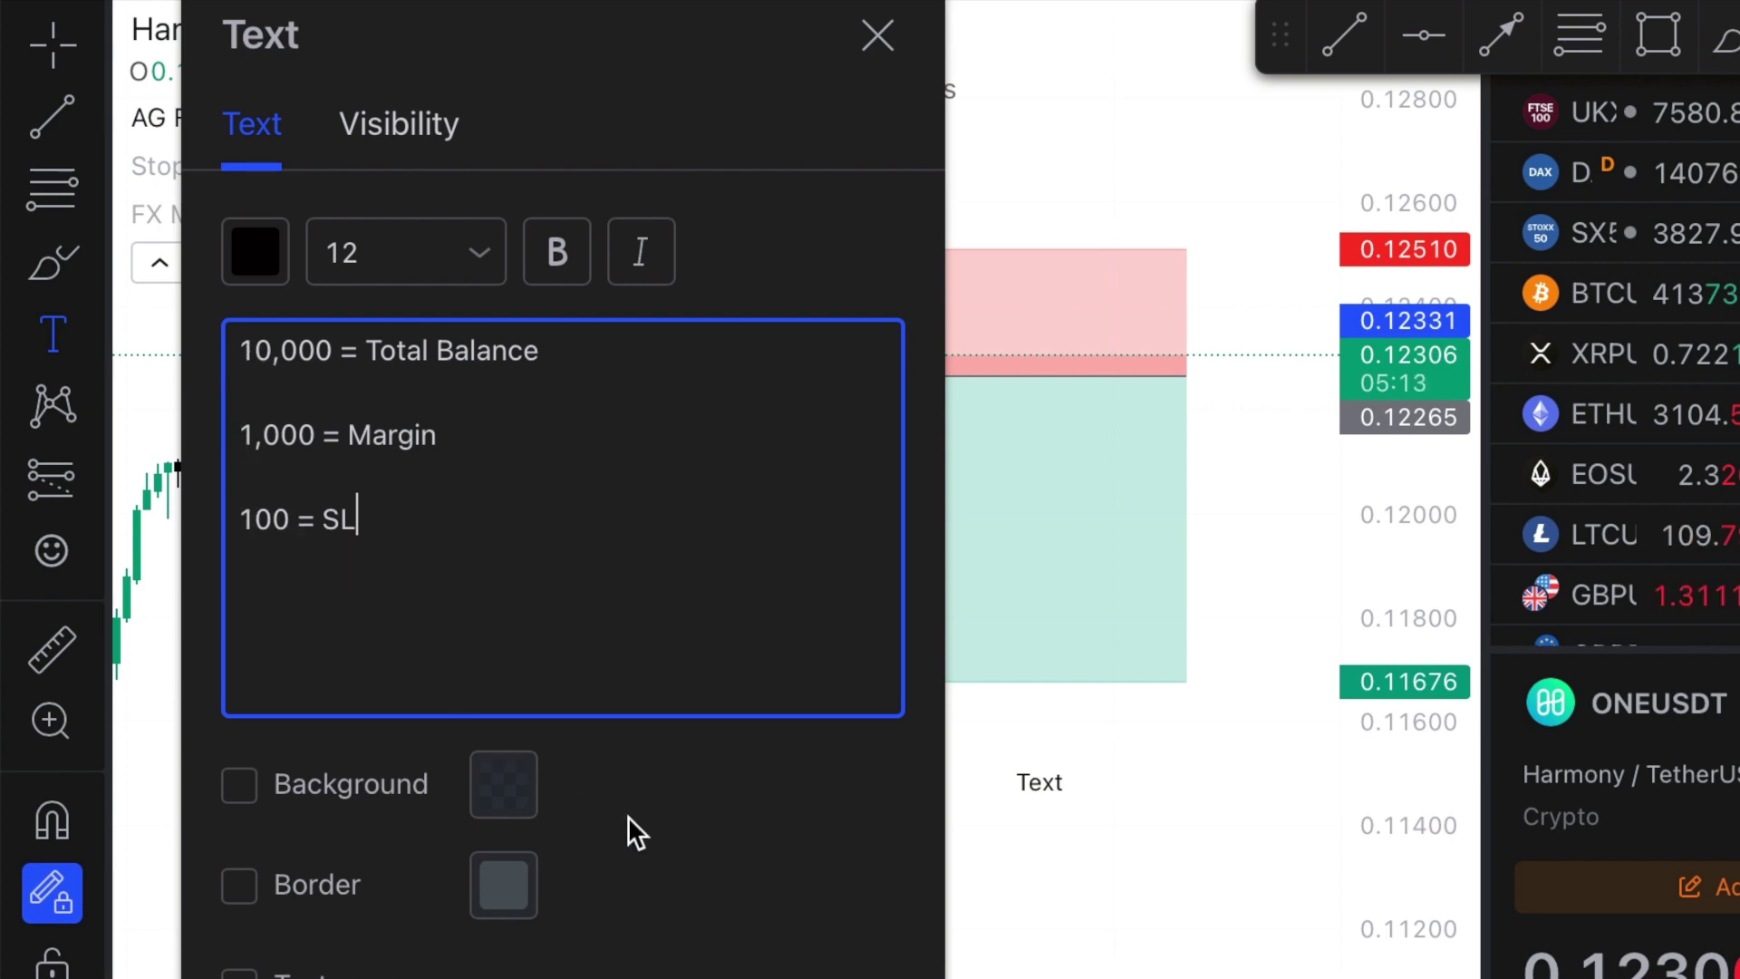
{"action": "left_click", "coordinate": [634, 131]}
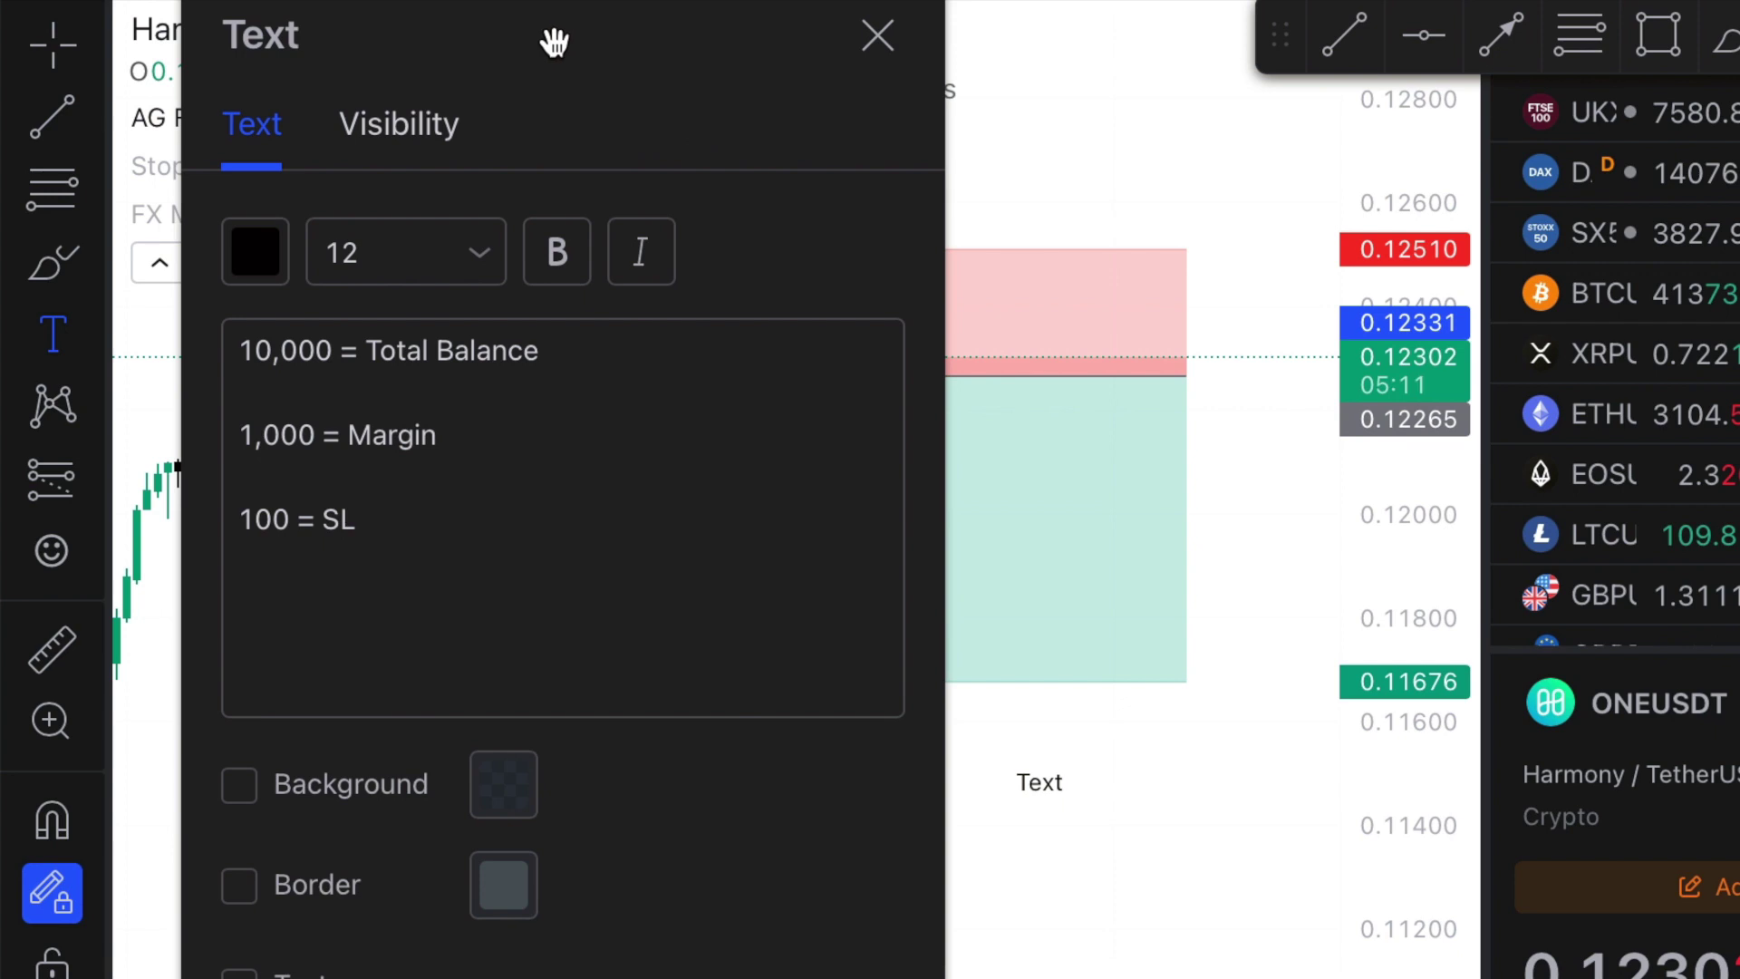
Move the Text dialog aside to check the three-line note, then close it with Escape
{"action": "left_click_drag", "start_coordinate": [554, 39], "coordinate": [1433, 31]}
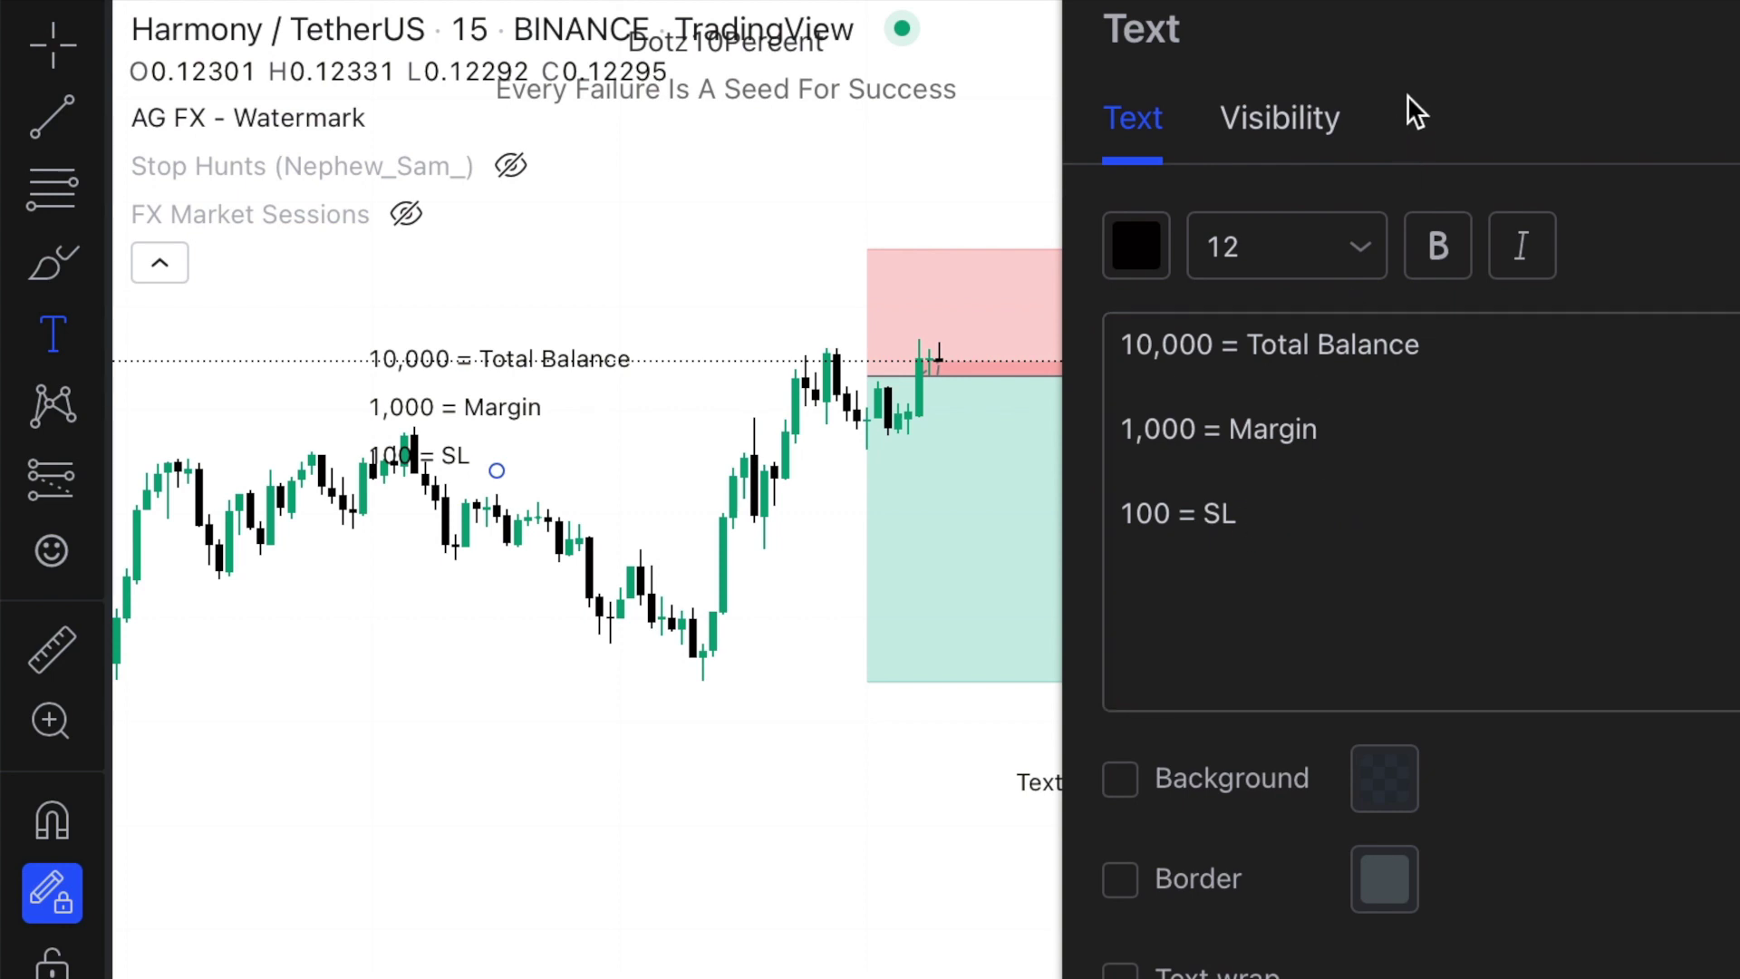
{"action": "left_click_drag", "start_coordinate": [1400, 50], "coordinate": [1288, 32]}
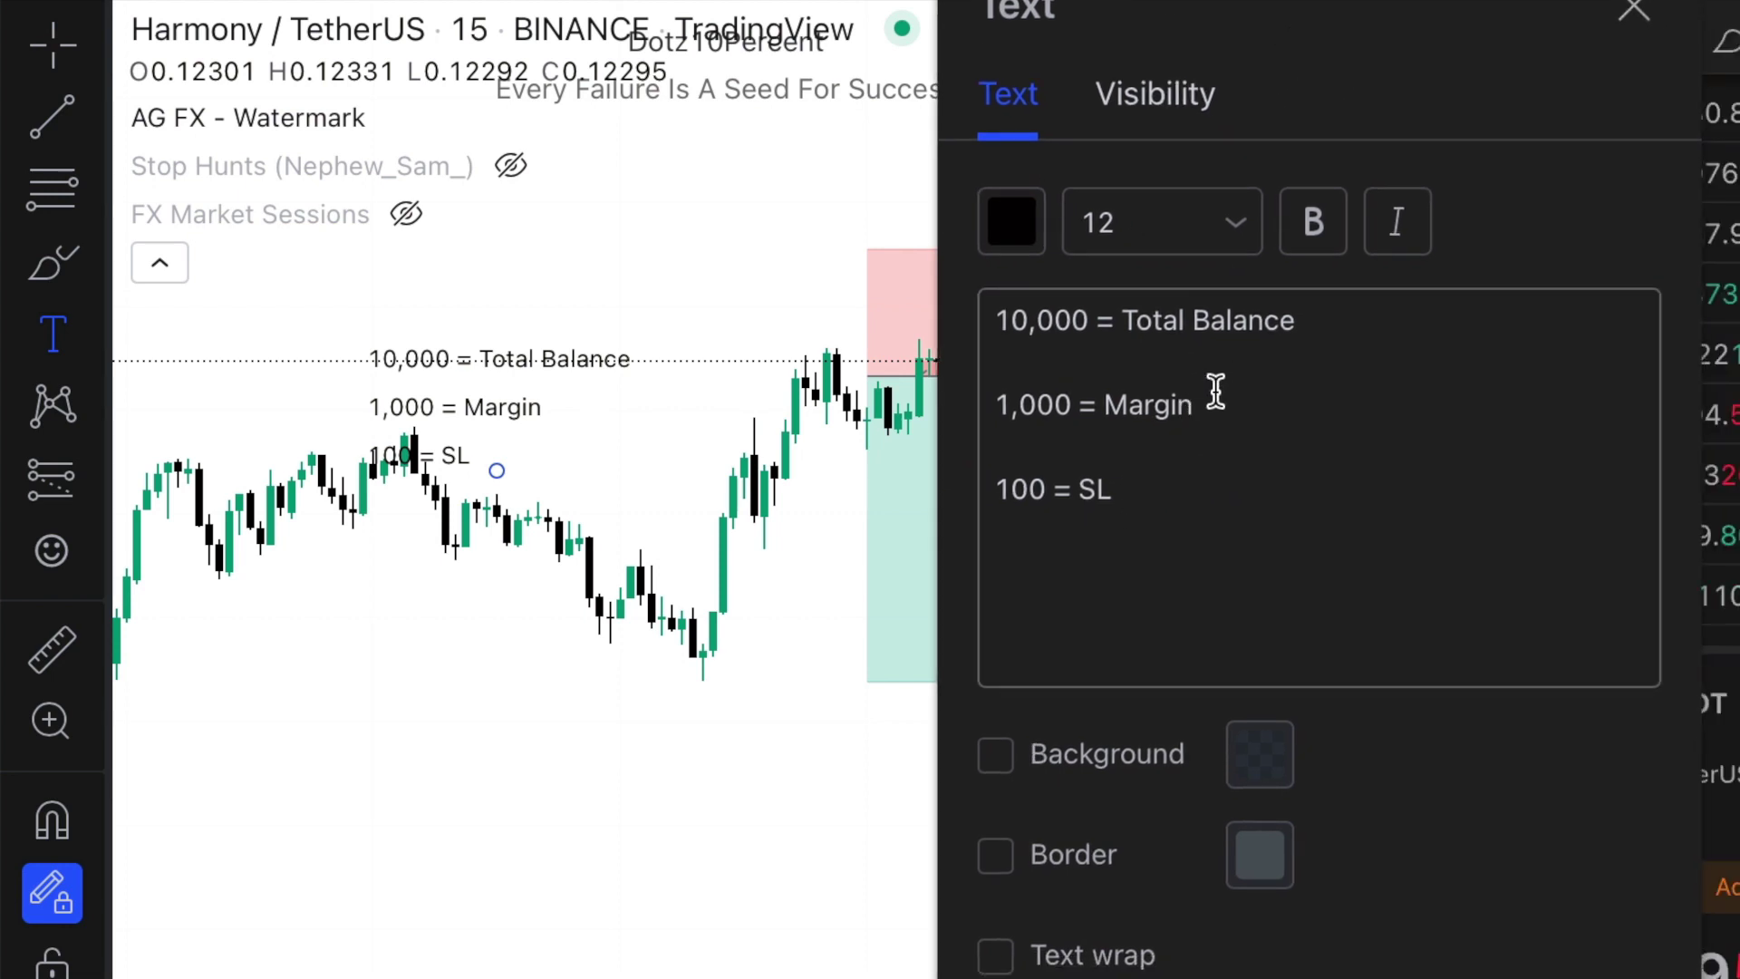
{"action": "left_click_drag", "start_coordinate": [1326, 26], "coordinate": [1307, 45]}
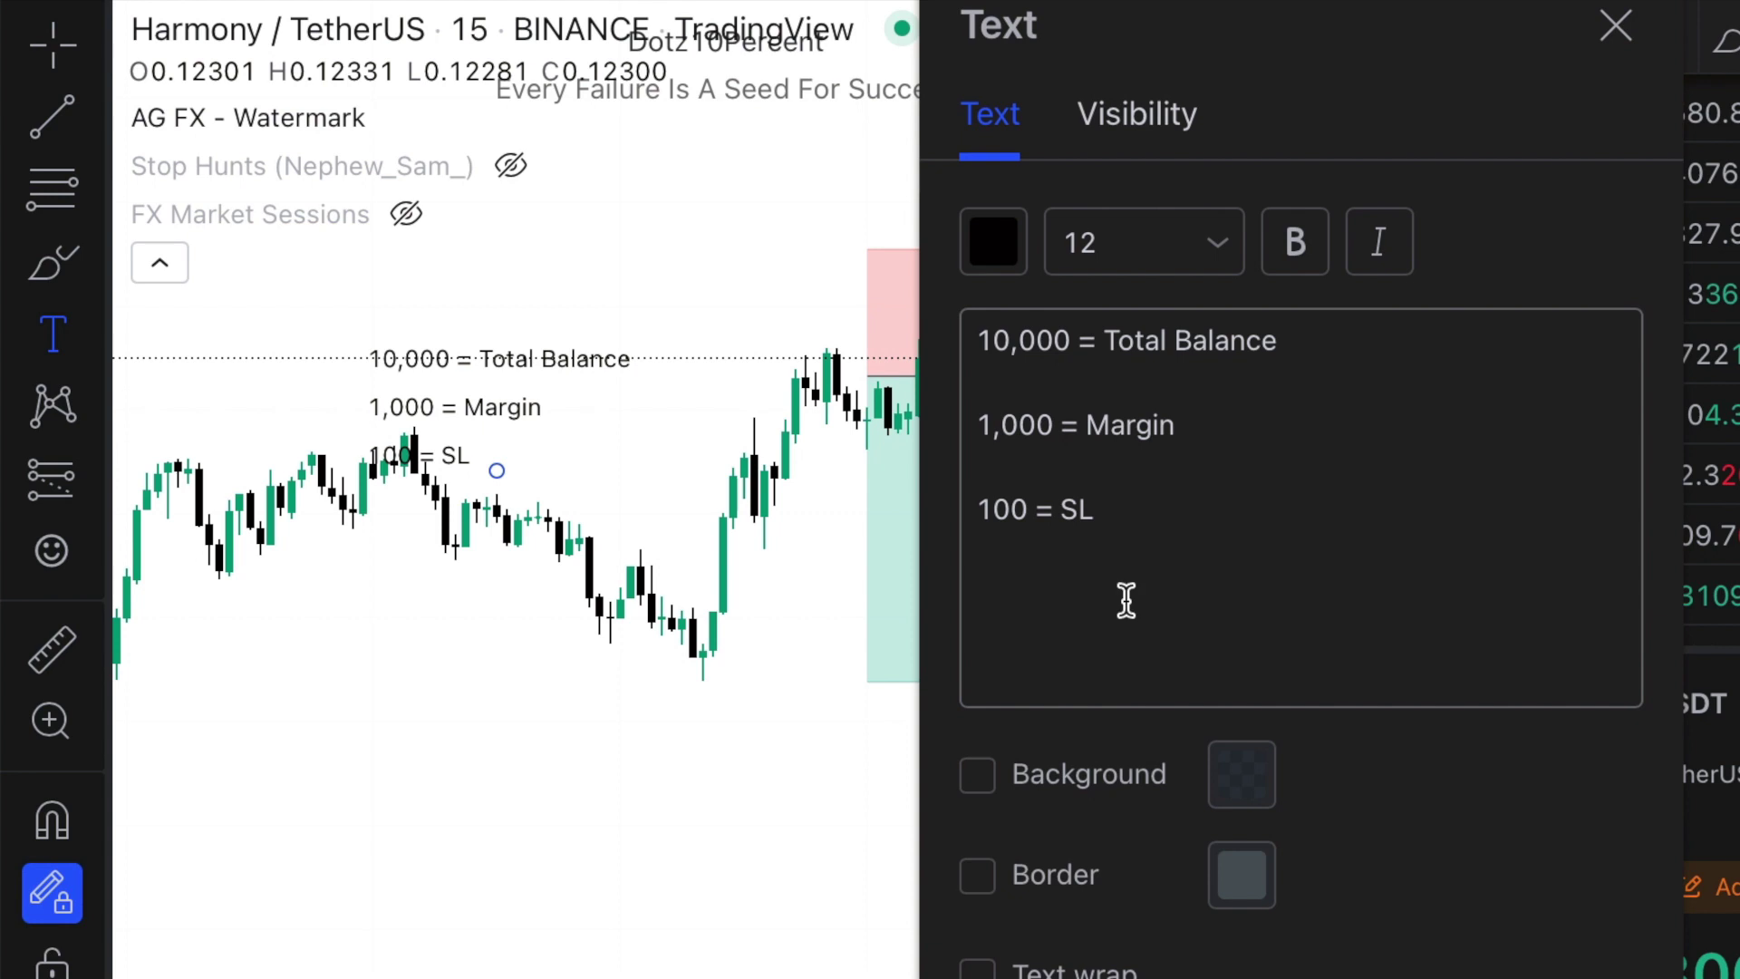
{"action": "key", "text": "Escape"}
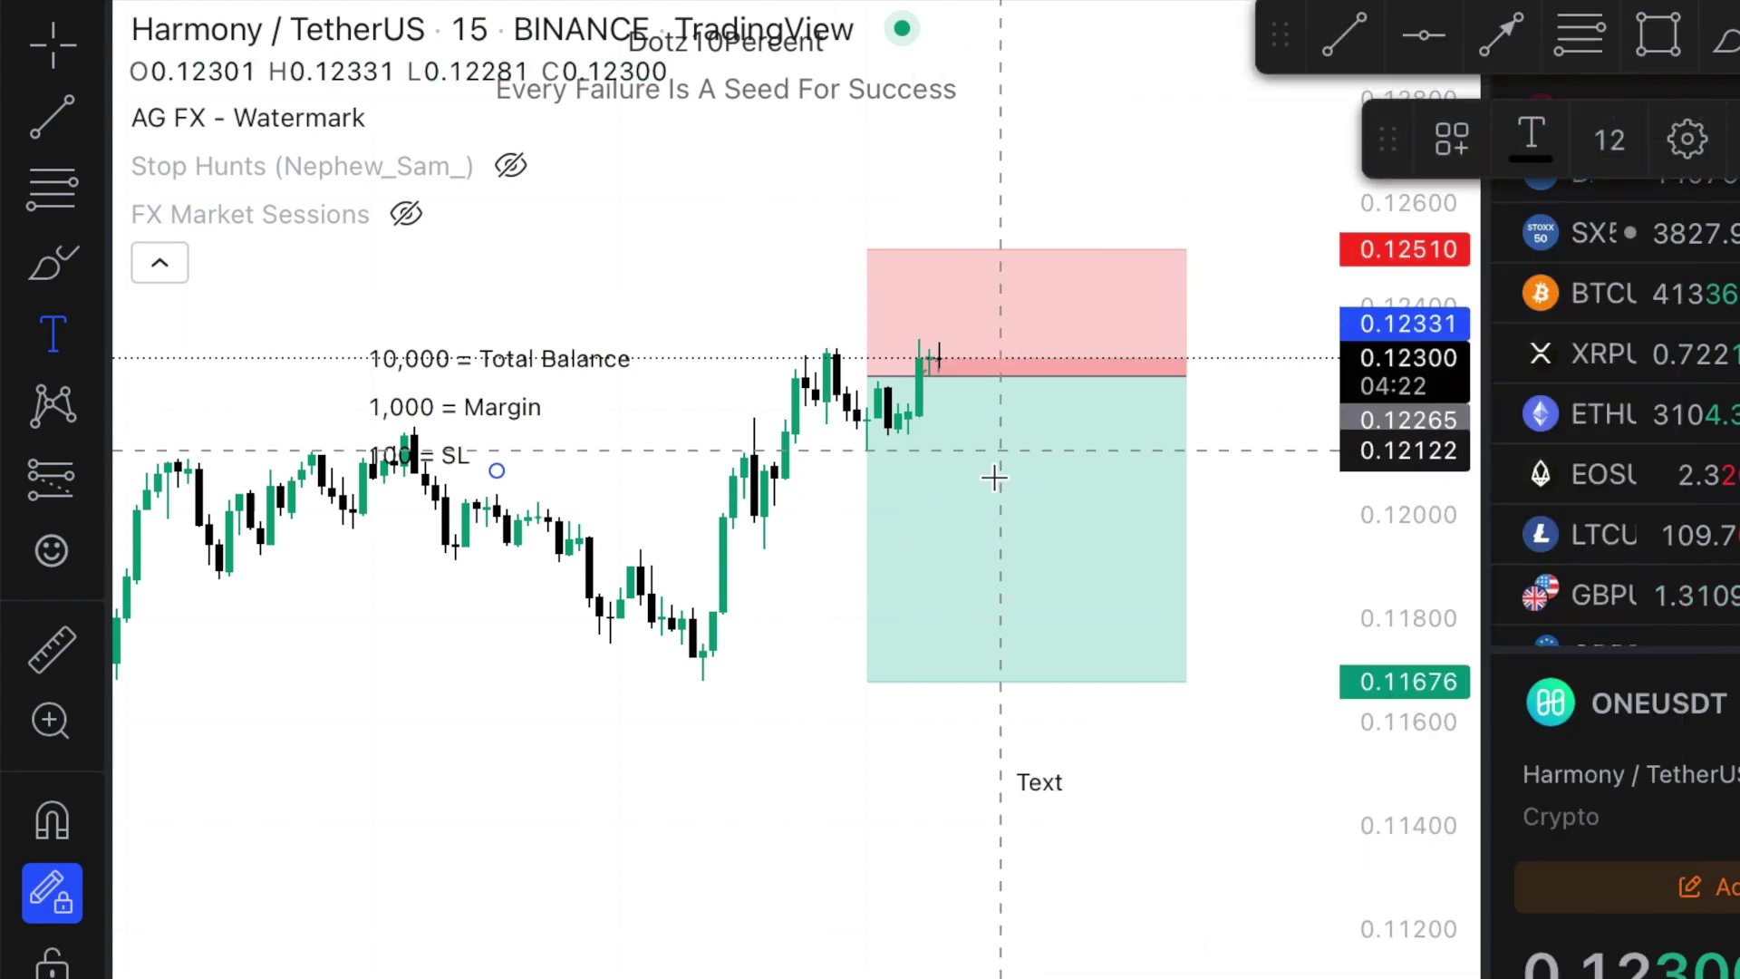
Auto-fit the price scale and pan so the note and short position box sit in view
{"action": "left_click", "coordinate": [40, 65]}
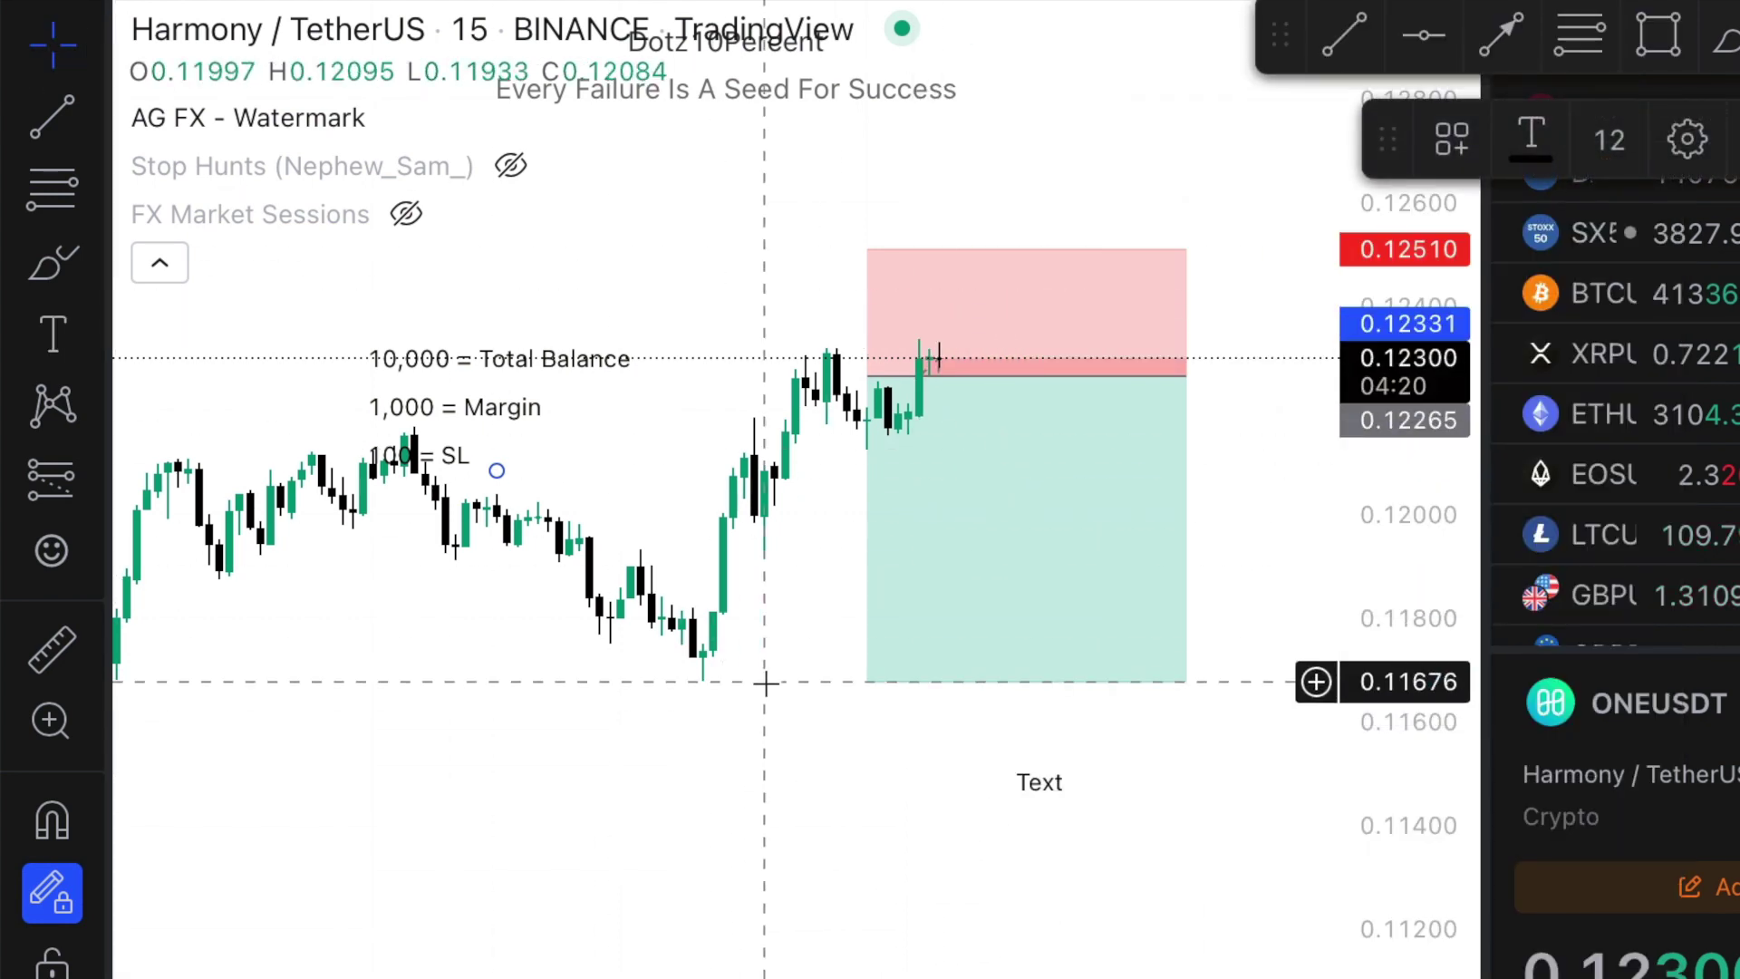
{"action": "scroll", "coordinate": [770, 679], "scroll_direction": "down", "scroll_amount": 1}
{"action": "double_click", "coordinate": [1473, 666]}
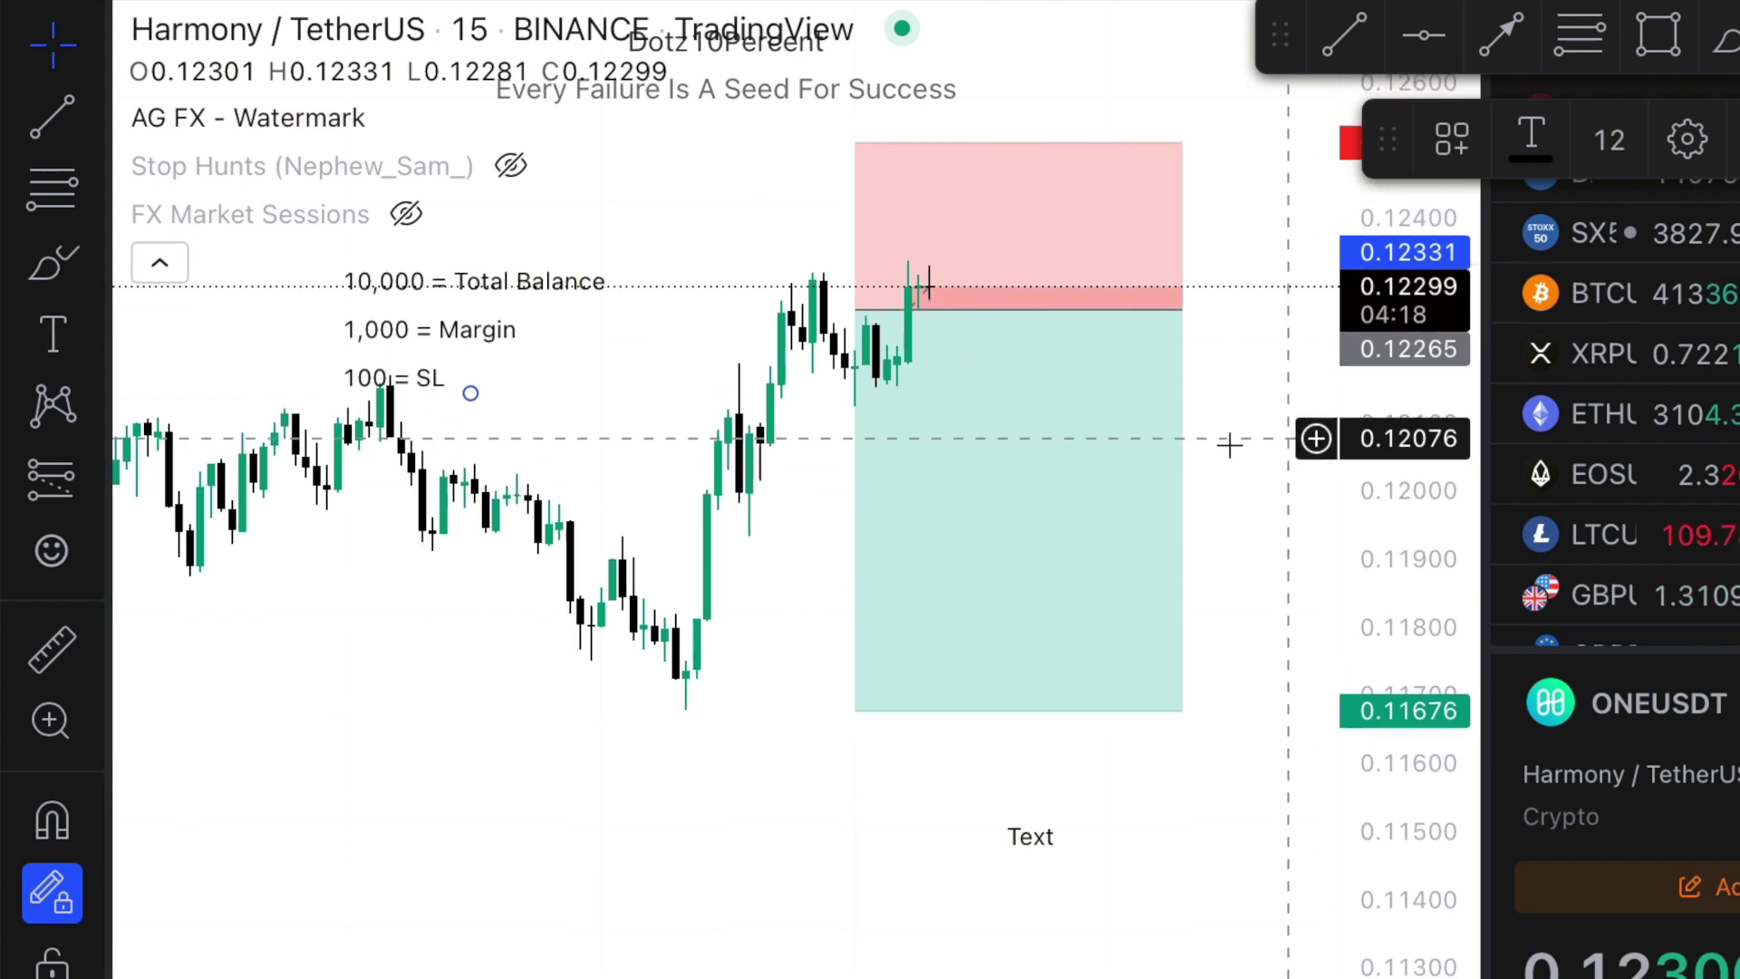
{"action": "left_click_drag", "start_coordinate": [1217, 416], "coordinate": [1193, 486]}
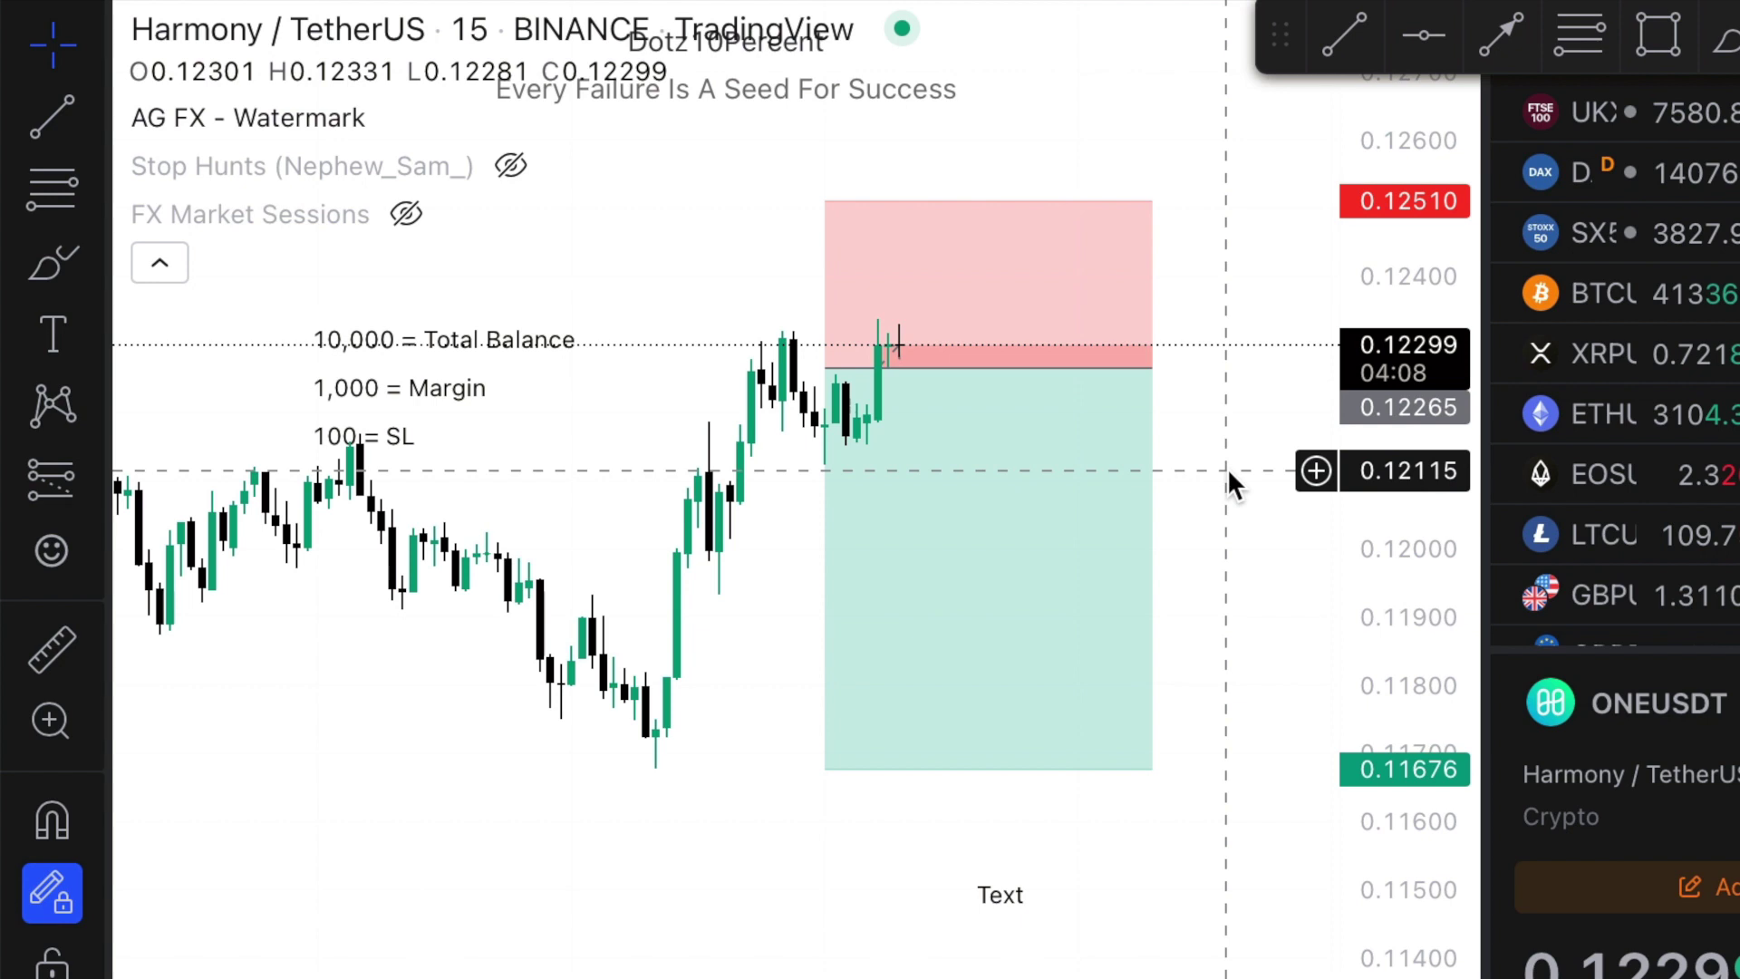
{"action": "mouse_move", "coordinate": [932, 458]}
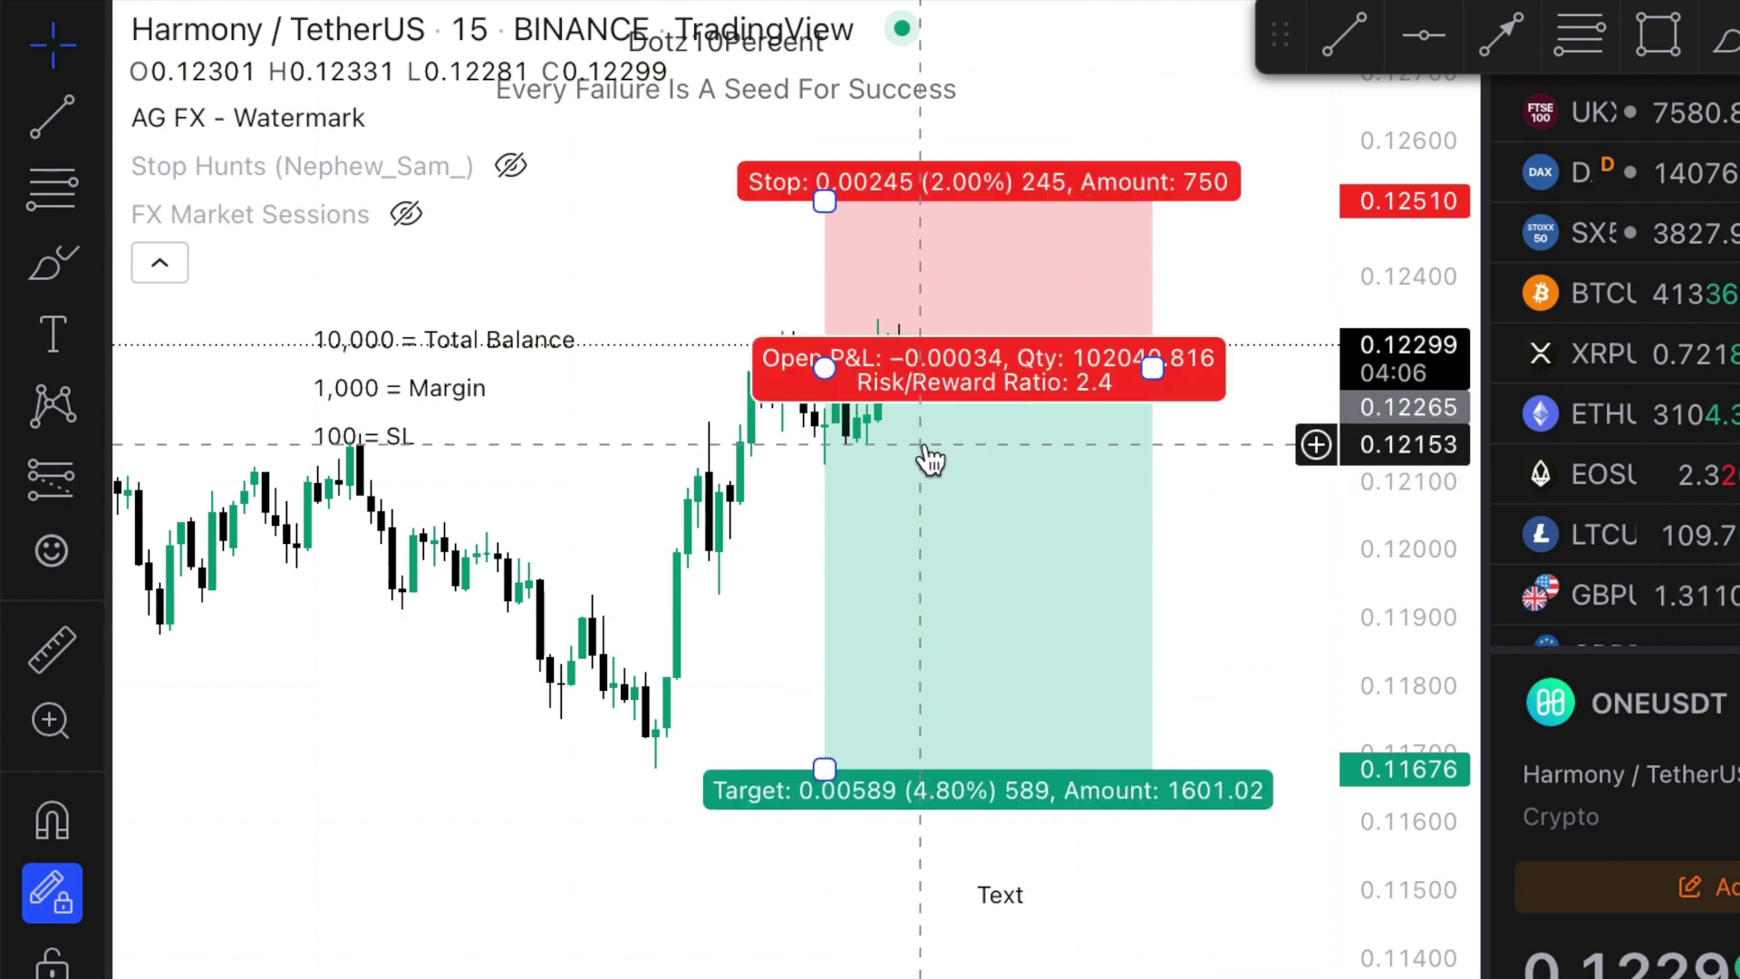